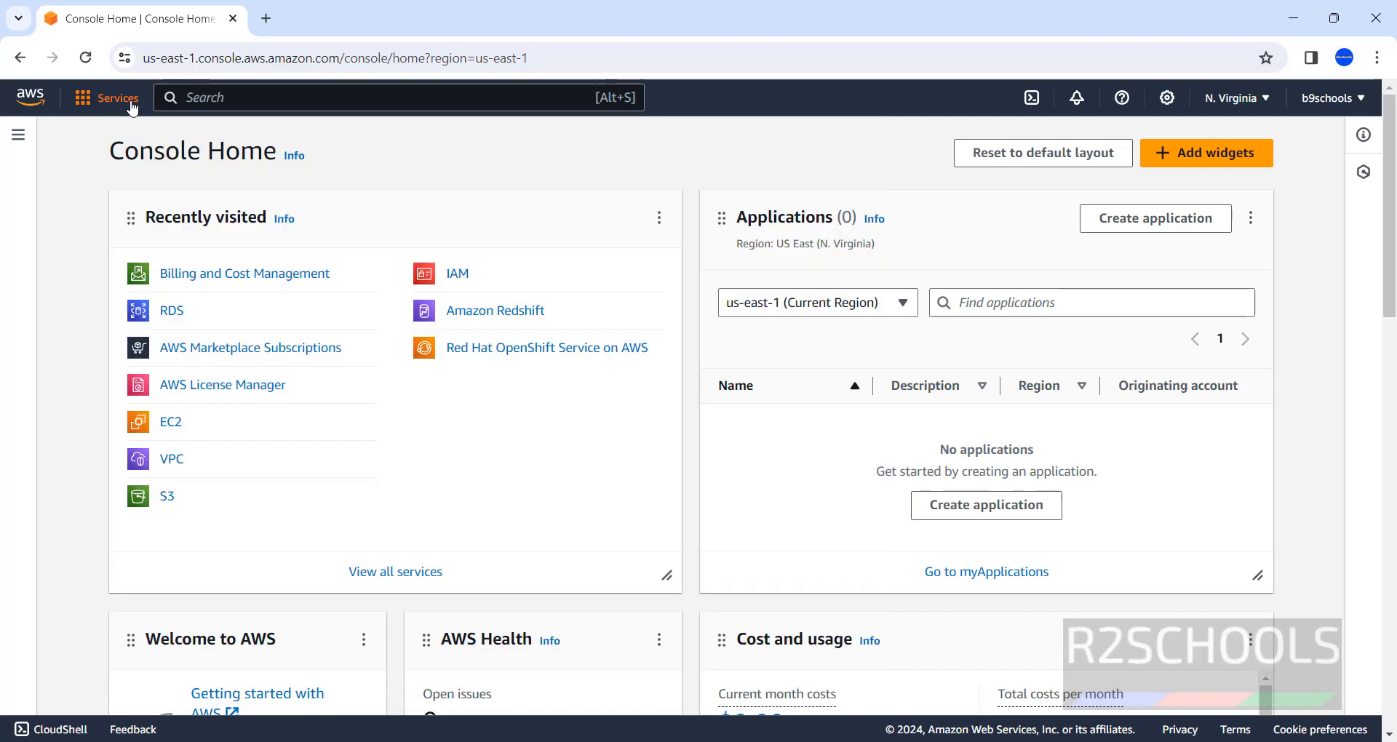
Step: Search the console's services for rds and open the RDS service
{"action": "left_click", "coordinate": [187, 98]}
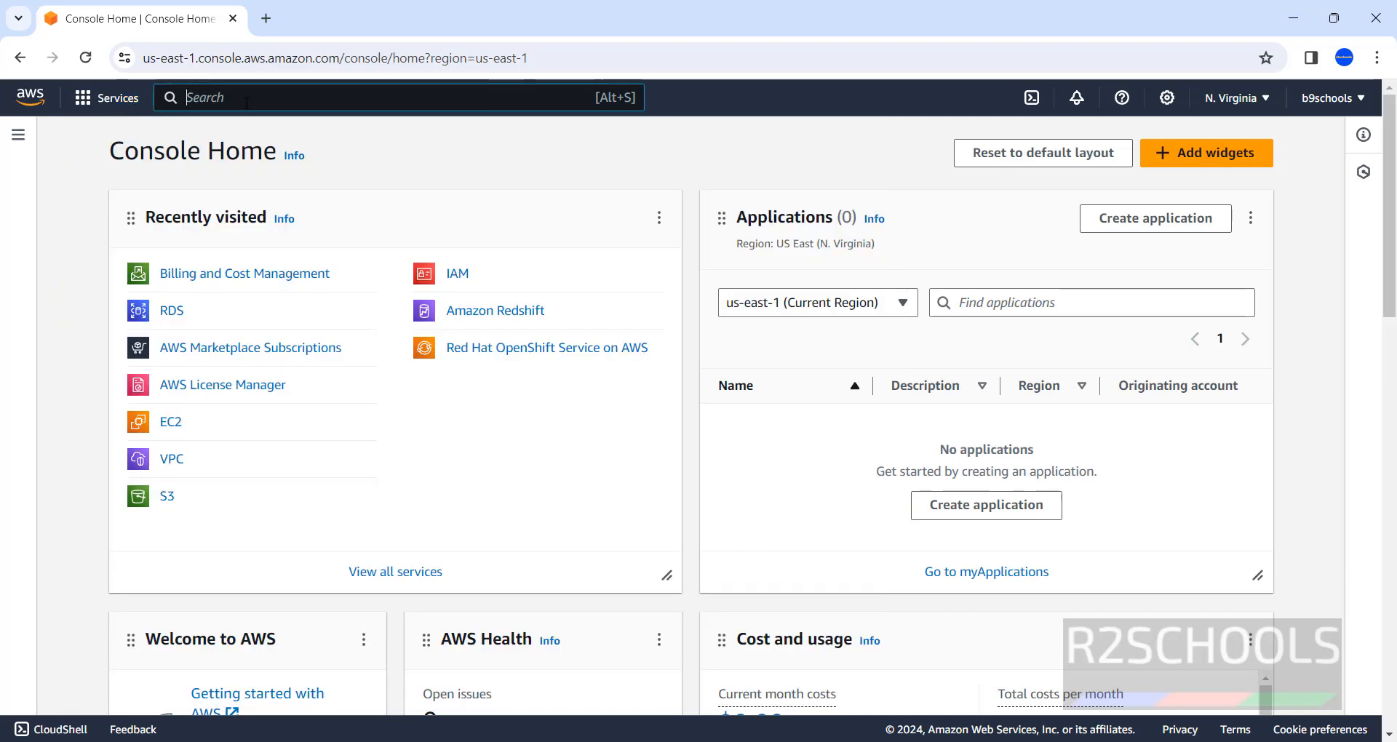
{"action": "type", "text": "rds"}
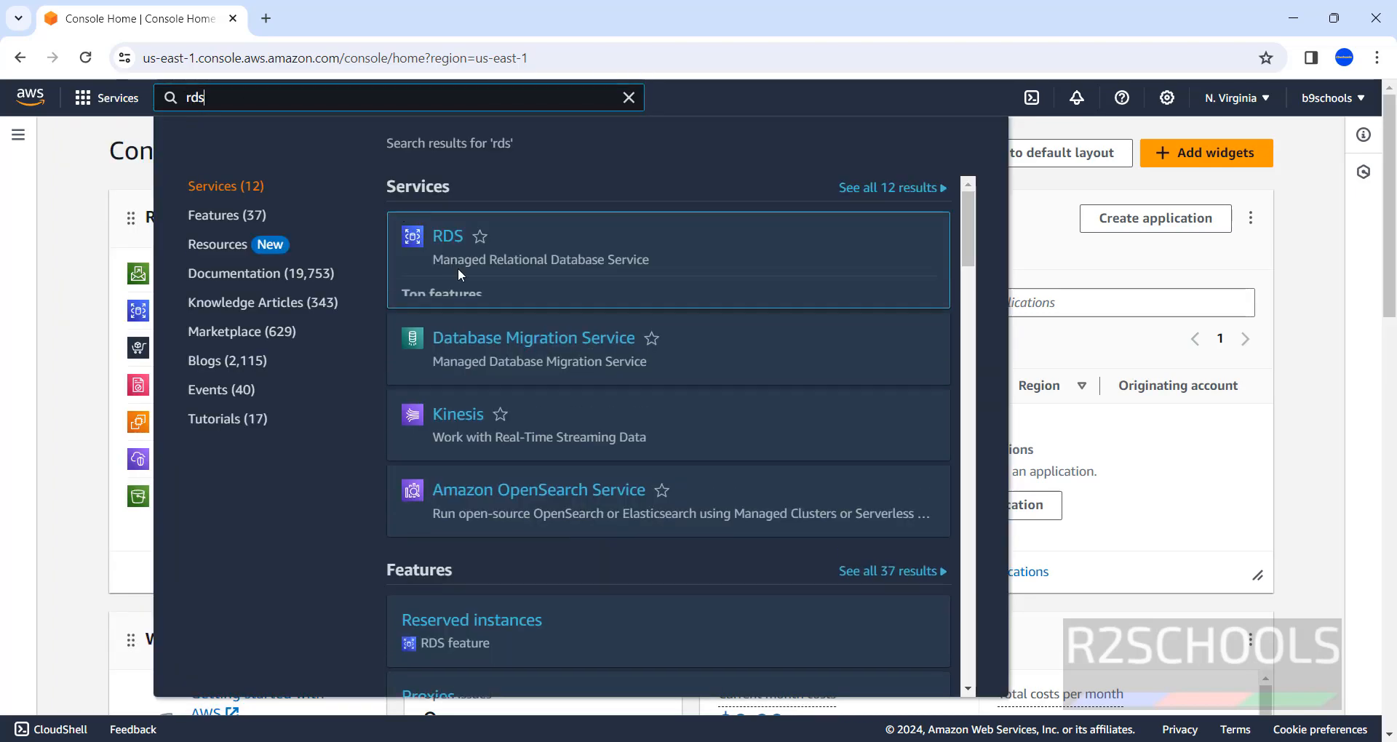
{"action": "left_click", "coordinate": [447, 237]}
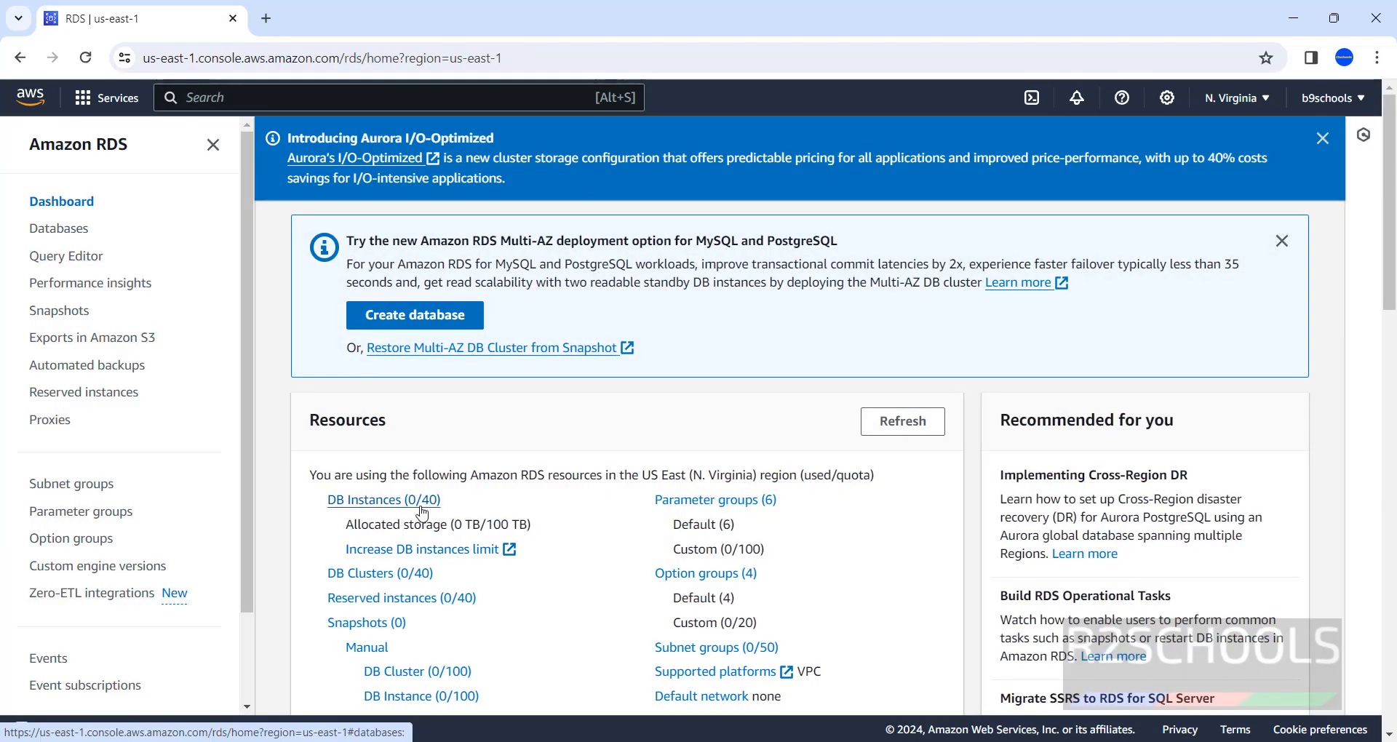
Step: Open the list of DB instances and start creating a new database
{"action": "left_click", "coordinate": [376, 502]}
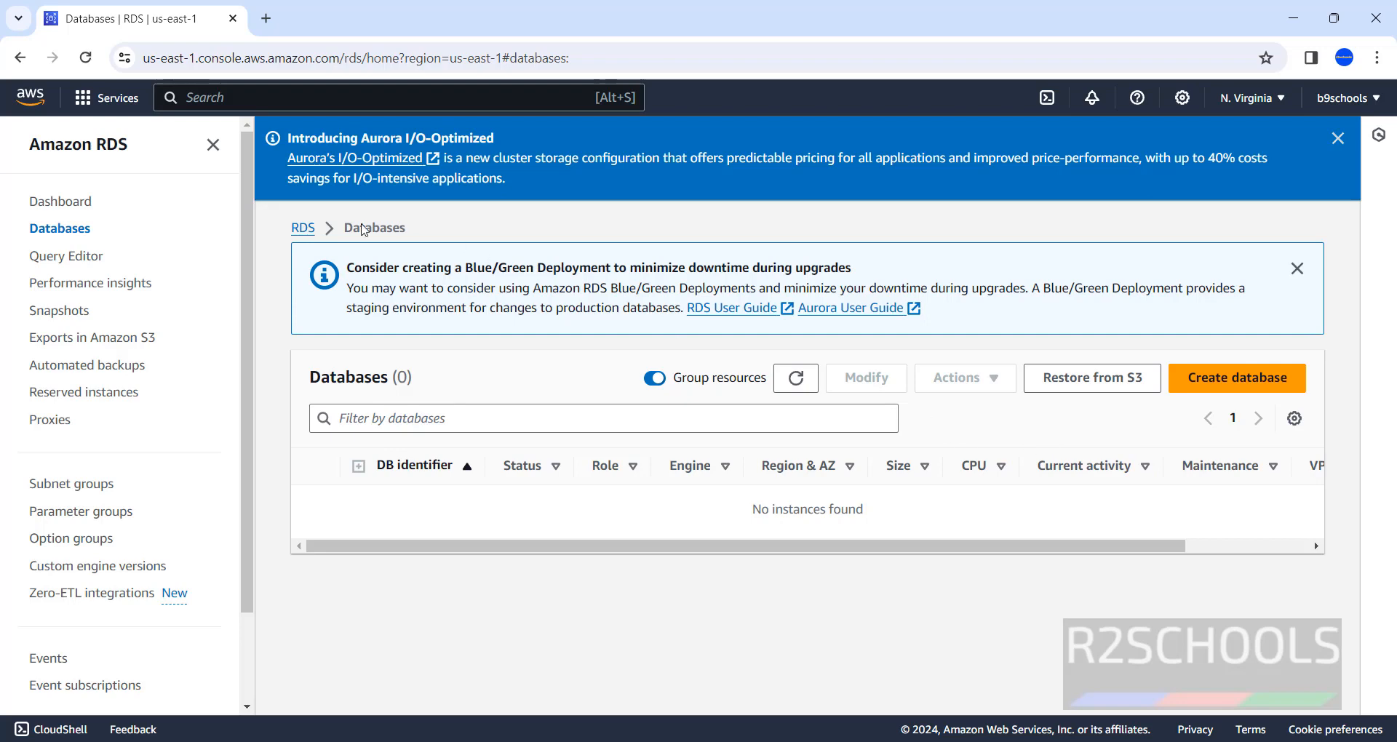
{"action": "left_click", "coordinate": [303, 228]}
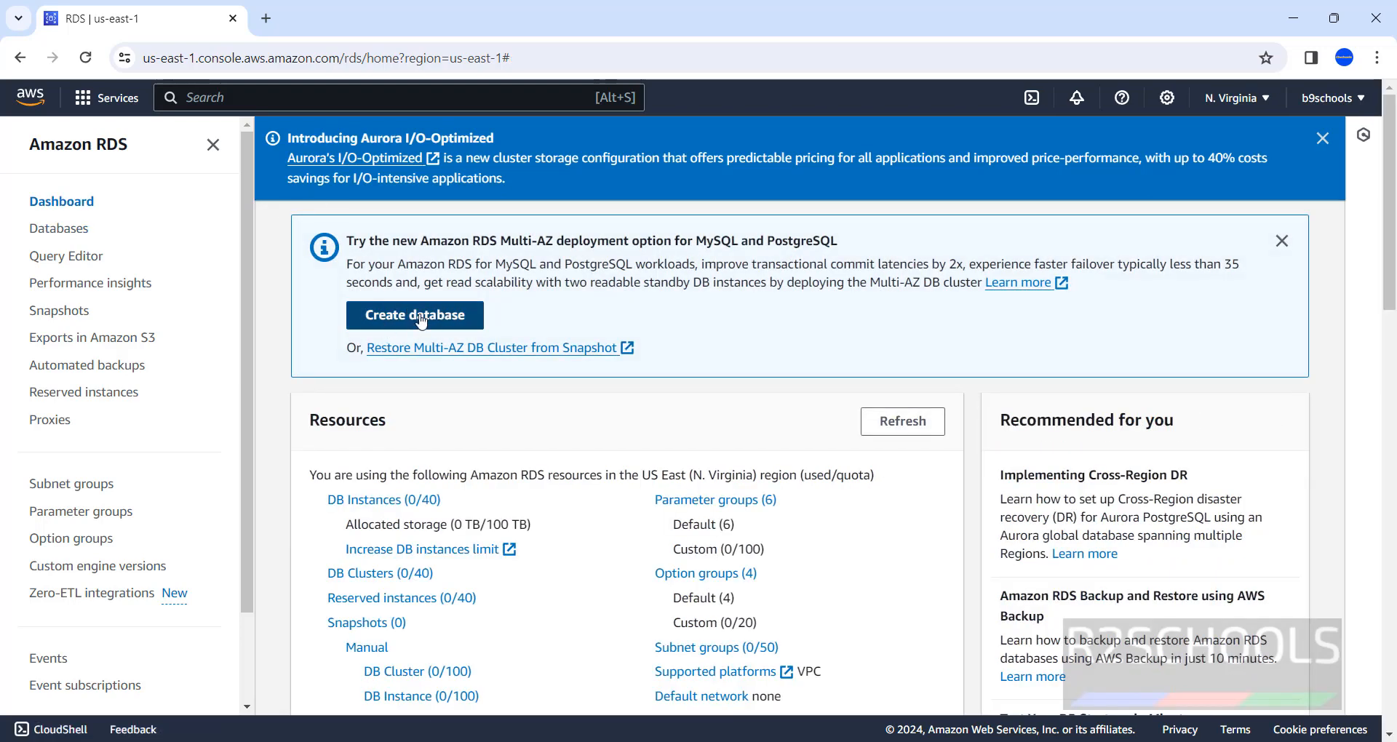
{"action": "left_click", "coordinate": [379, 502]}
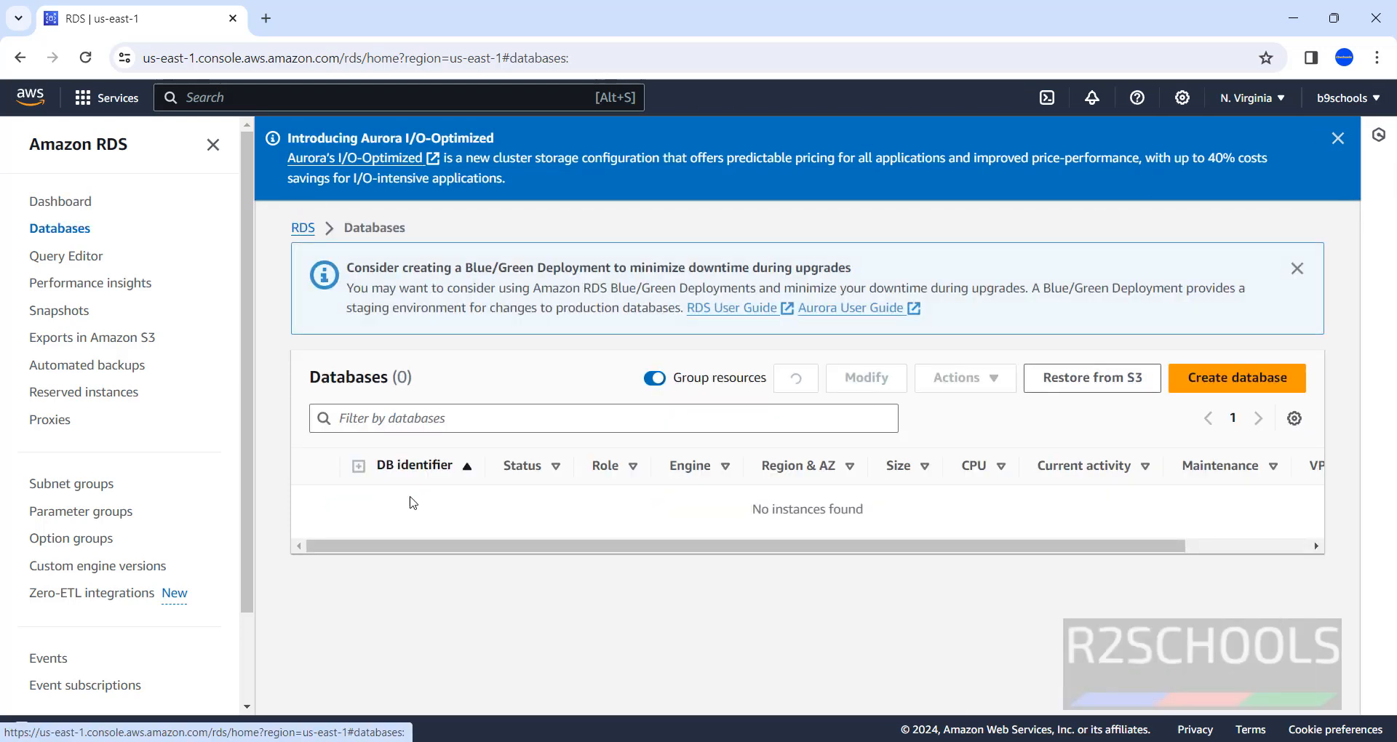
{"action": "left_click", "coordinate": [1220, 392]}
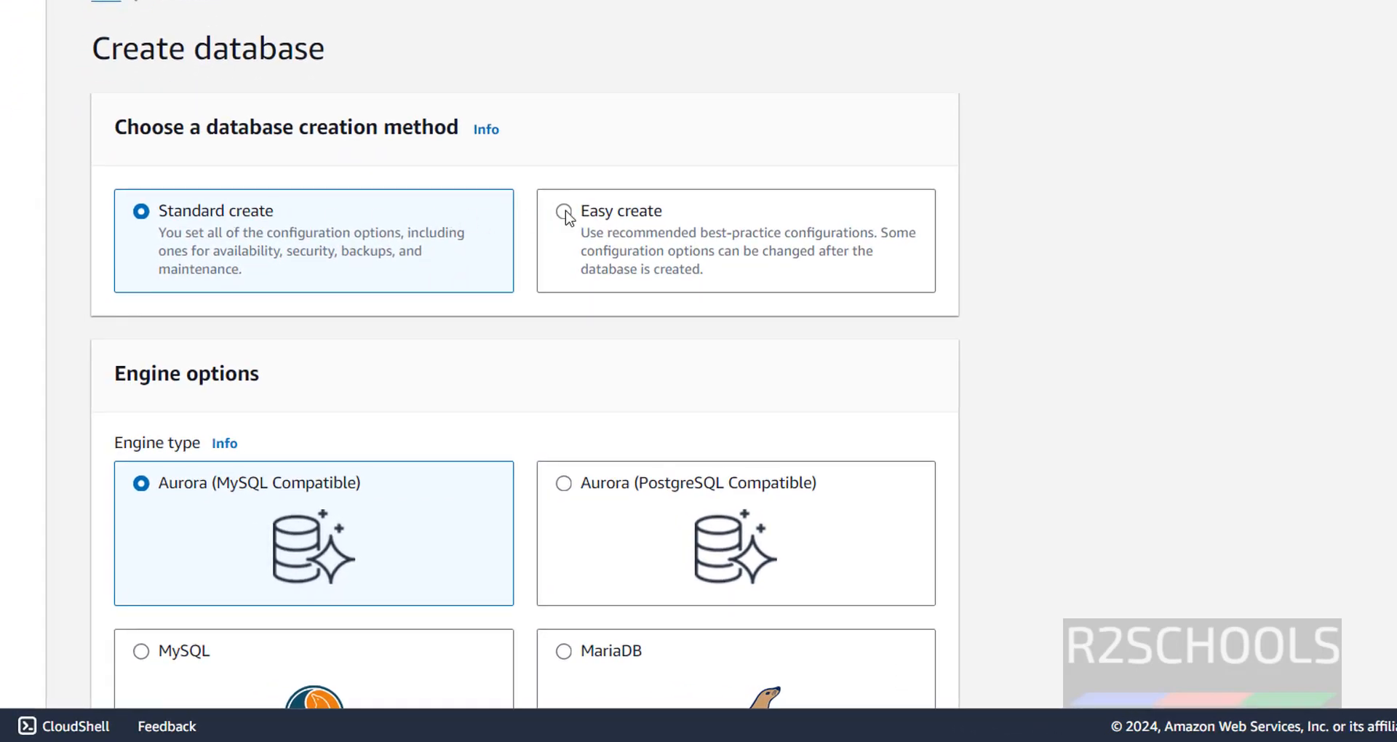
Step: Choose PostgreSQL as the engine type and set the engine version to PostgreSQL 16.1-R2
{"action": "scroll", "coordinate": [561, 218], "scroll_direction": "down", "scroll_amount": 5}
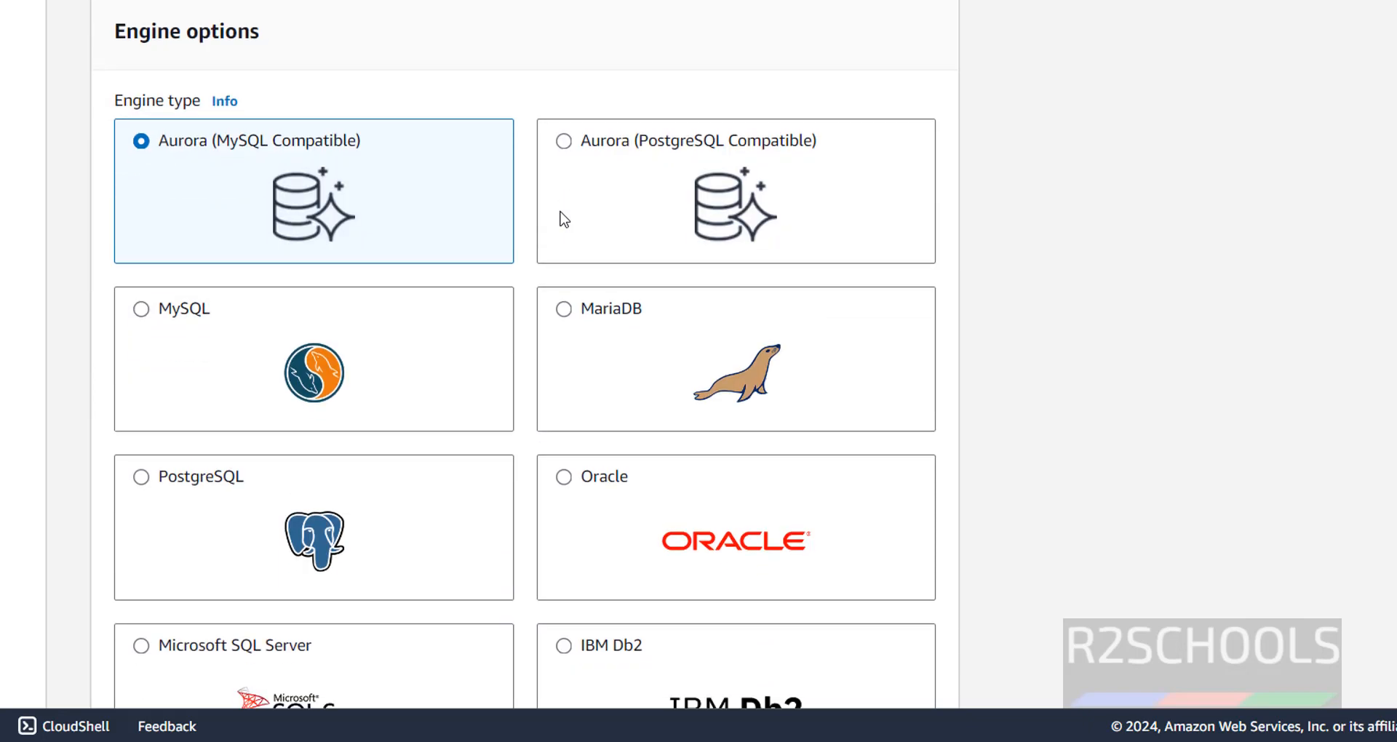
{"action": "scroll", "coordinate": [522, 243], "scroll_direction": "down", "scroll_amount": 2}
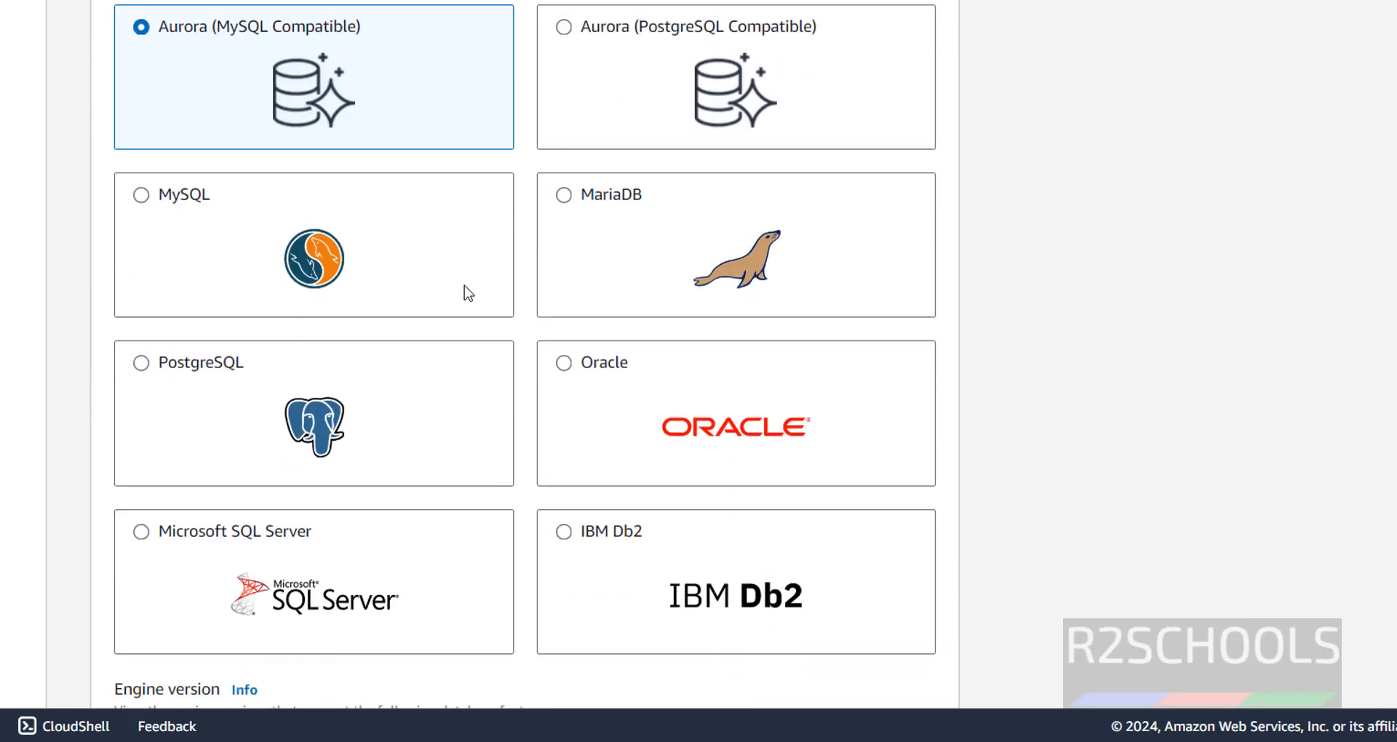
{"action": "left_click", "coordinate": [167, 368]}
{"action": "scroll", "coordinate": [436, 404], "scroll_direction": "down", "scroll_amount": 5}
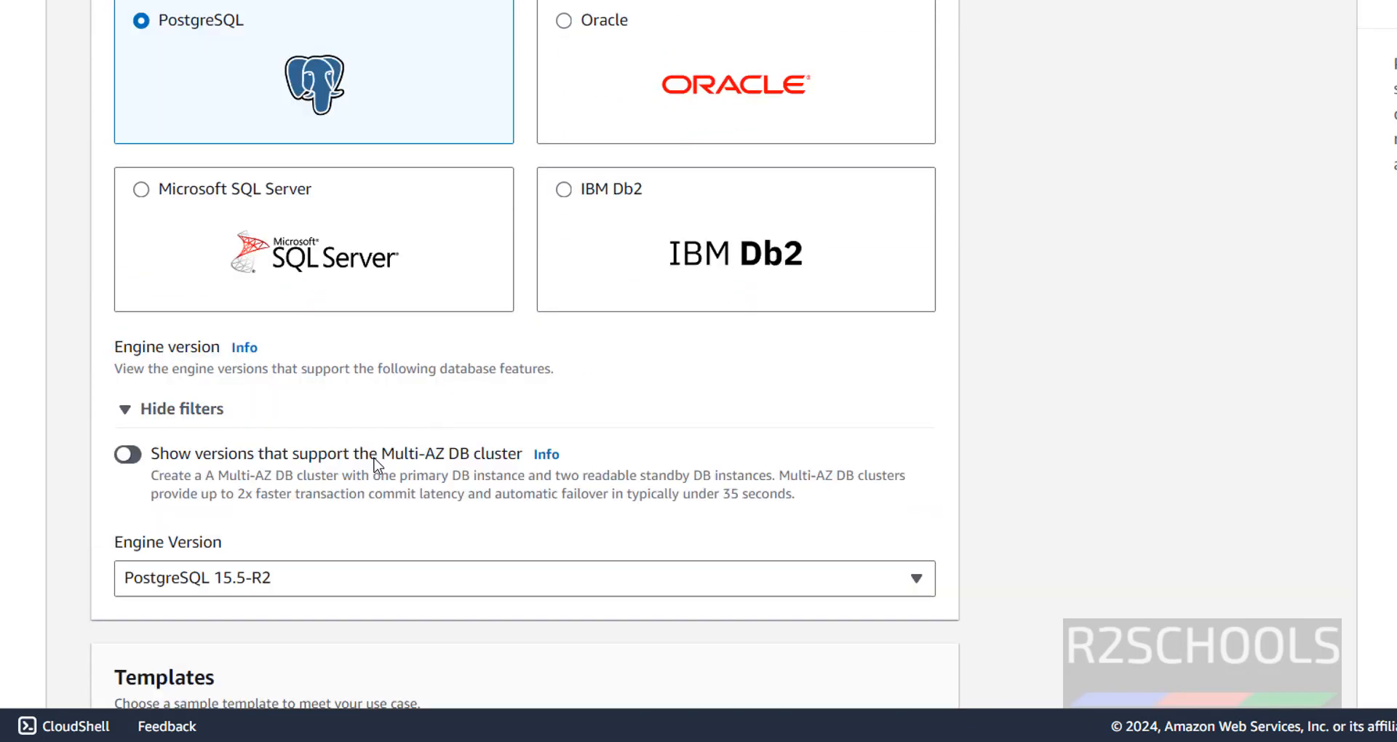
{"action": "left_click", "coordinate": [292, 580]}
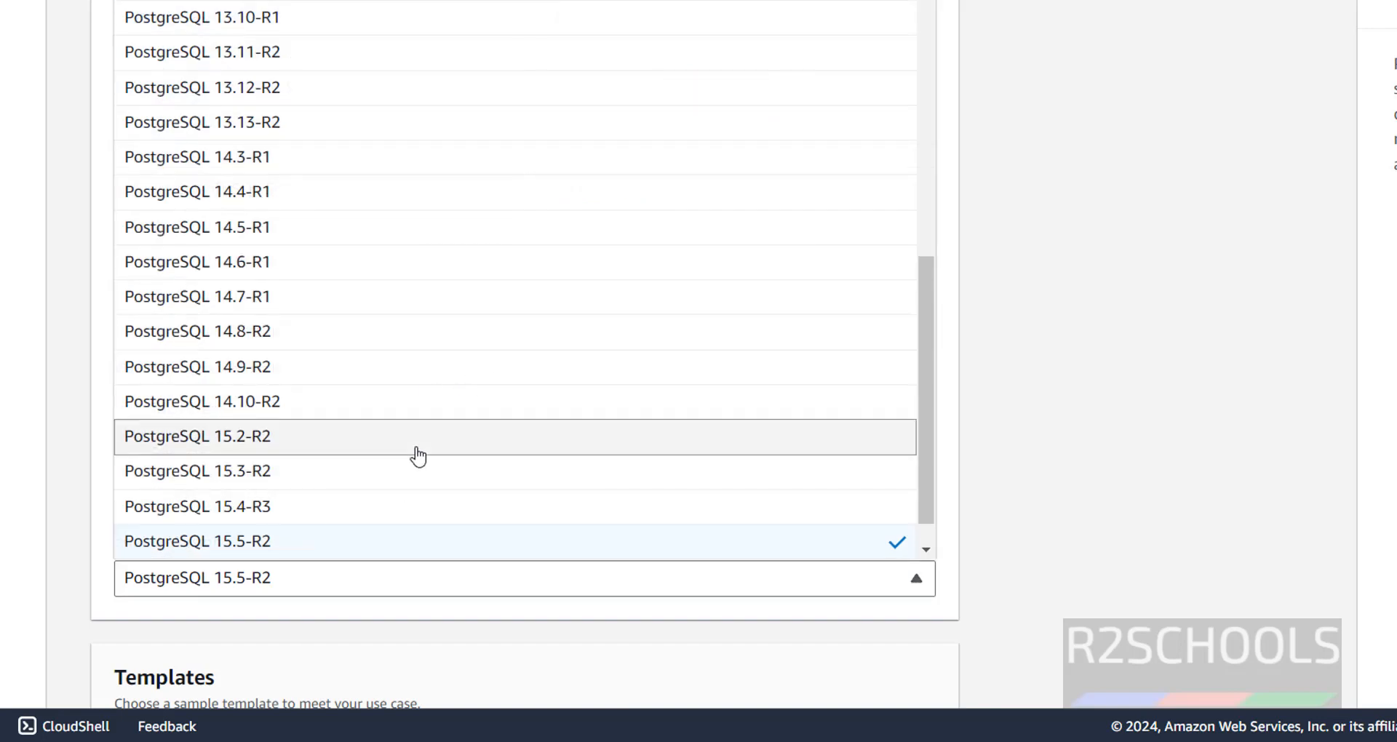
{"action": "scroll", "coordinate": [418, 457], "scroll_direction": "down", "scroll_amount": 5}
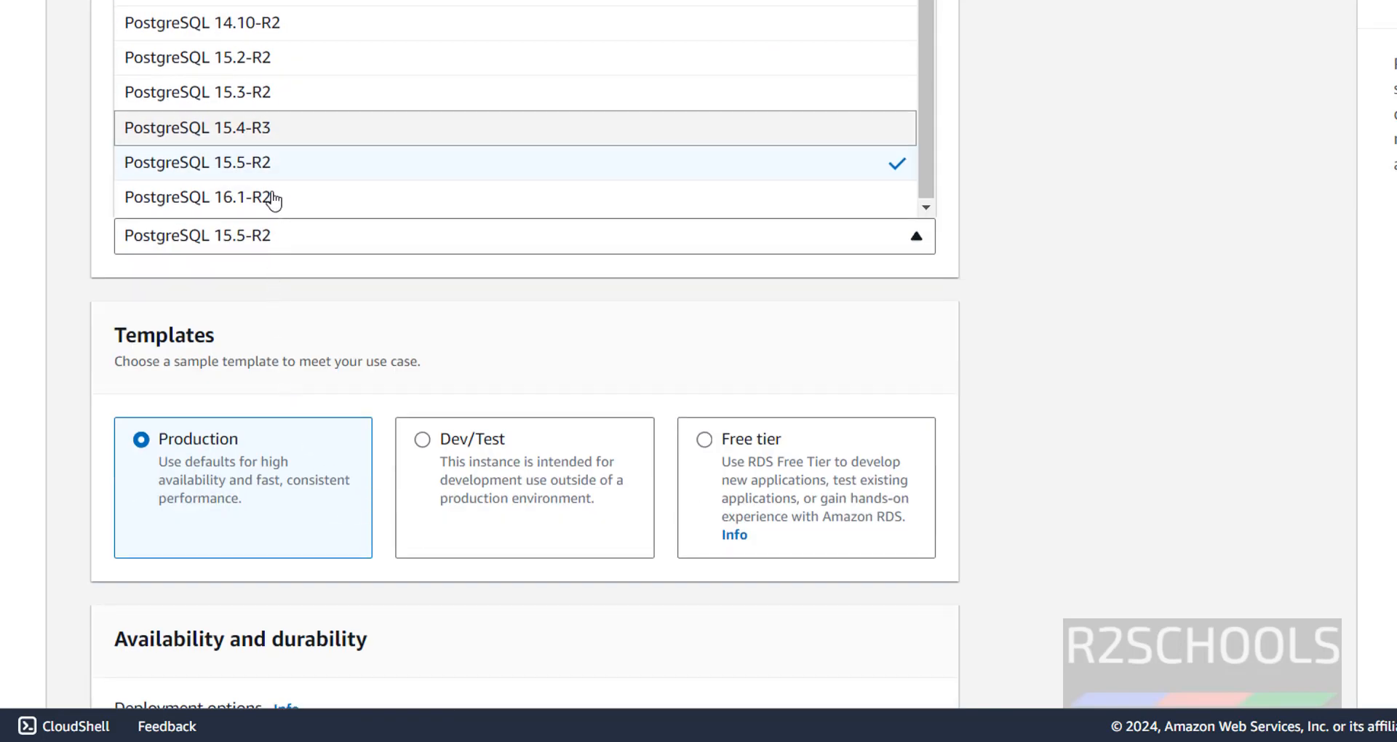
{"action": "left_click", "coordinate": [229, 209]}
Step: Select the Free tier template for the new database
{"action": "scroll", "coordinate": [318, 324], "scroll_direction": "down", "scroll_amount": 6}
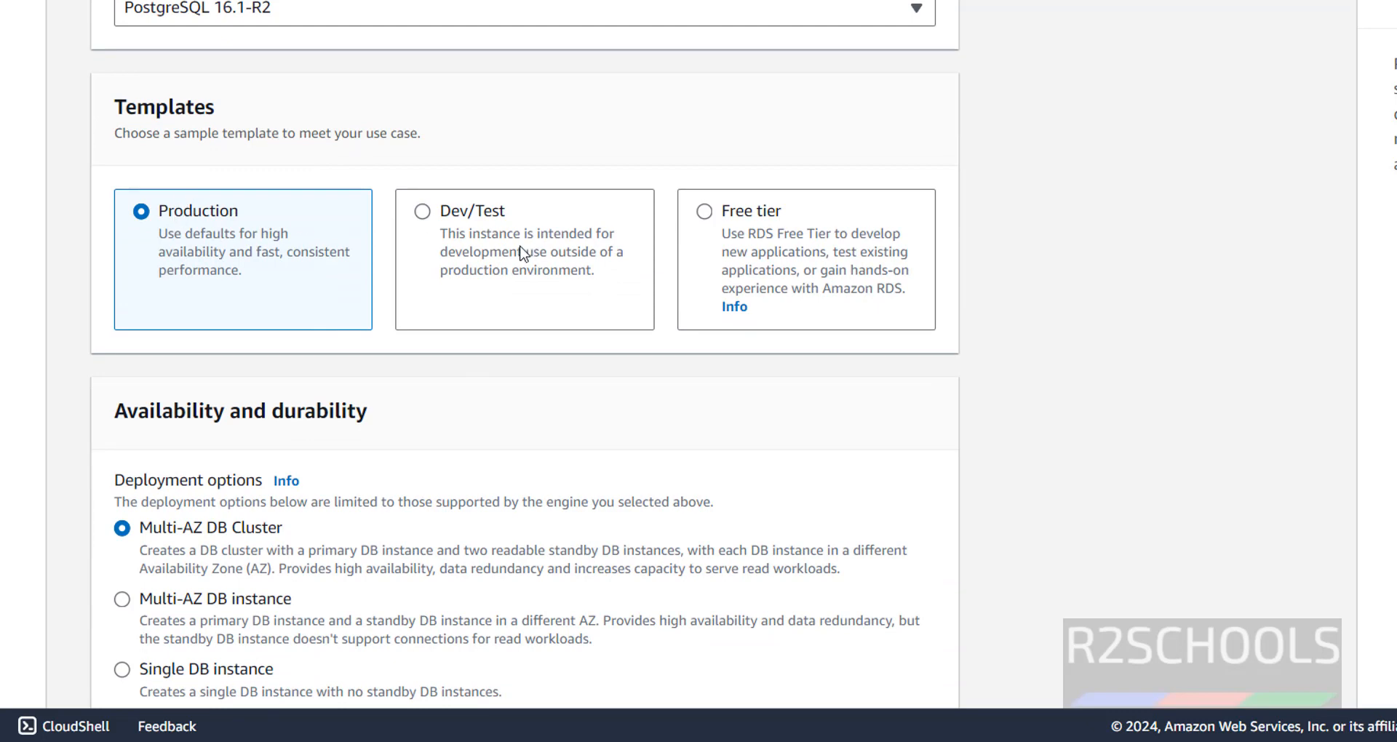
{"action": "left_click", "coordinate": [764, 211]}
{"action": "scroll", "coordinate": [332, 391], "scroll_direction": "down", "scroll_amount": 5}
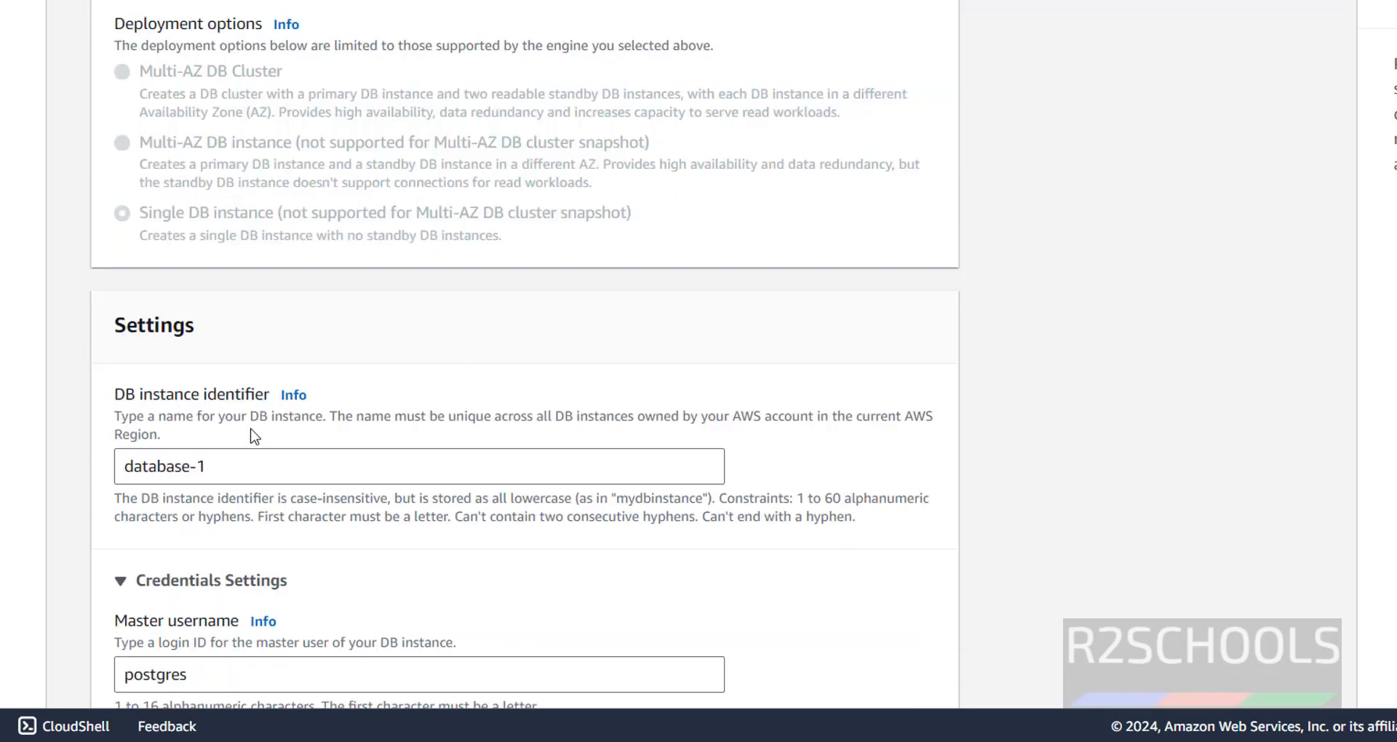
Step: Compare the deployment options under the Dev/Test and Production templates and return to the Free tier template
{"action": "scroll", "coordinate": [352, 405], "scroll_direction": "up", "scroll_amount": 5}
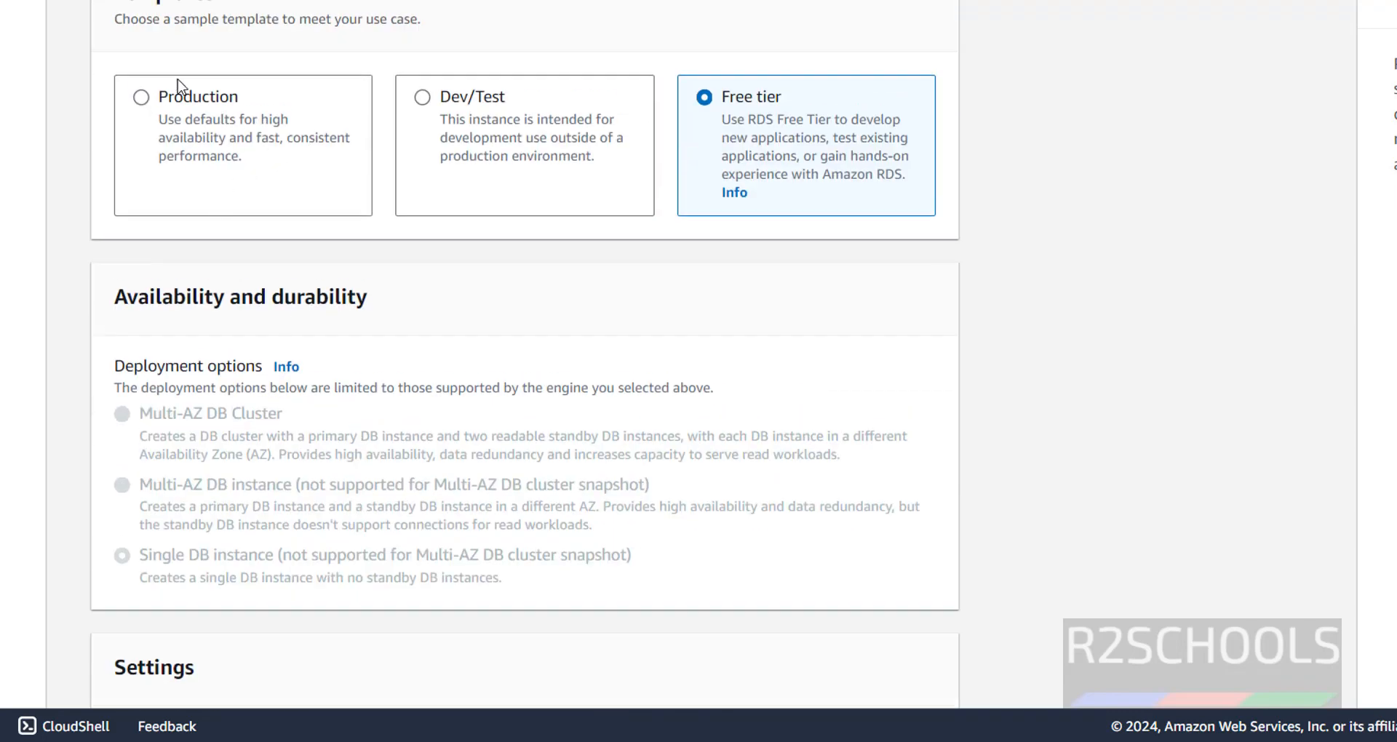
{"action": "scroll", "coordinate": [492, 446], "scroll_direction": "down", "scroll_amount": 5}
{"action": "scroll", "coordinate": [728, 220], "scroll_direction": "up", "scroll_amount": 5}
{"action": "left_click", "coordinate": [491, 96]}
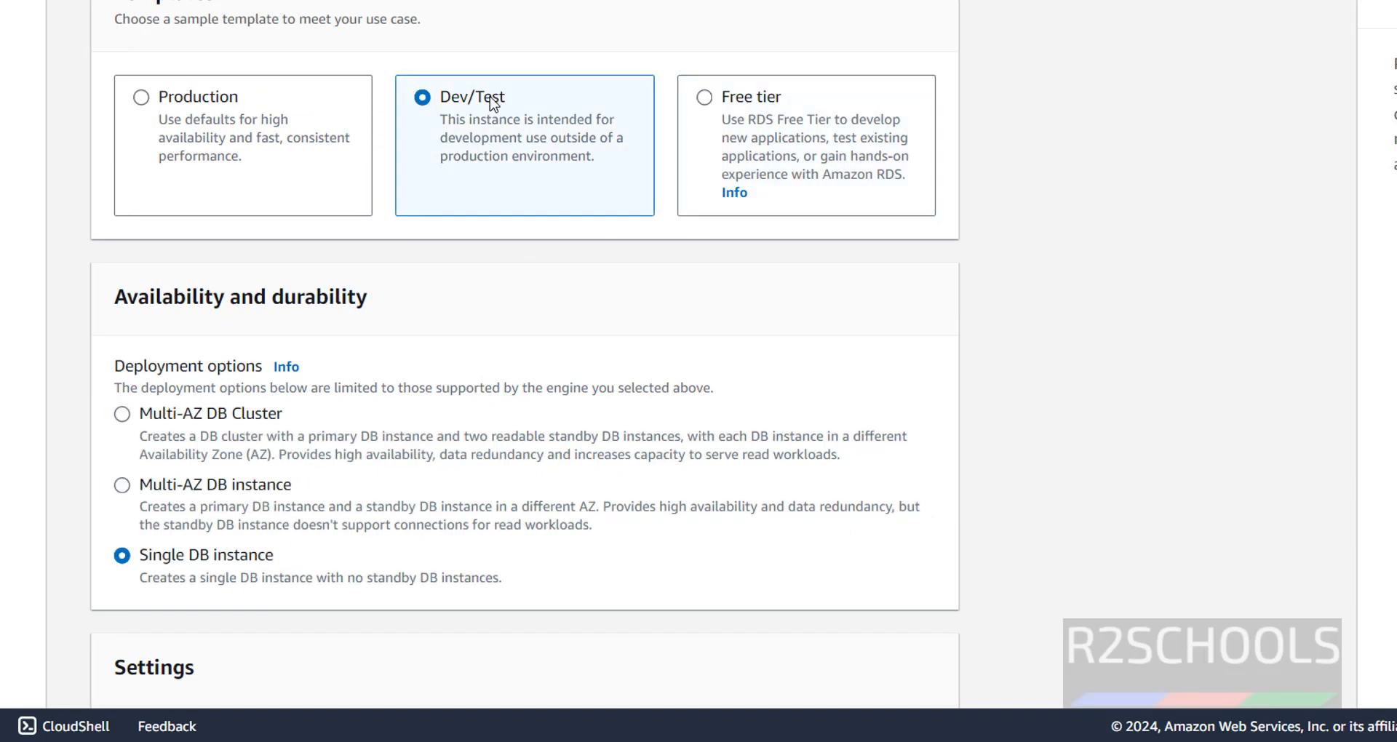
{"action": "left_click", "coordinate": [164, 110]}
{"action": "left_click", "coordinate": [453, 105]}
{"action": "left_click", "coordinate": [704, 102]}
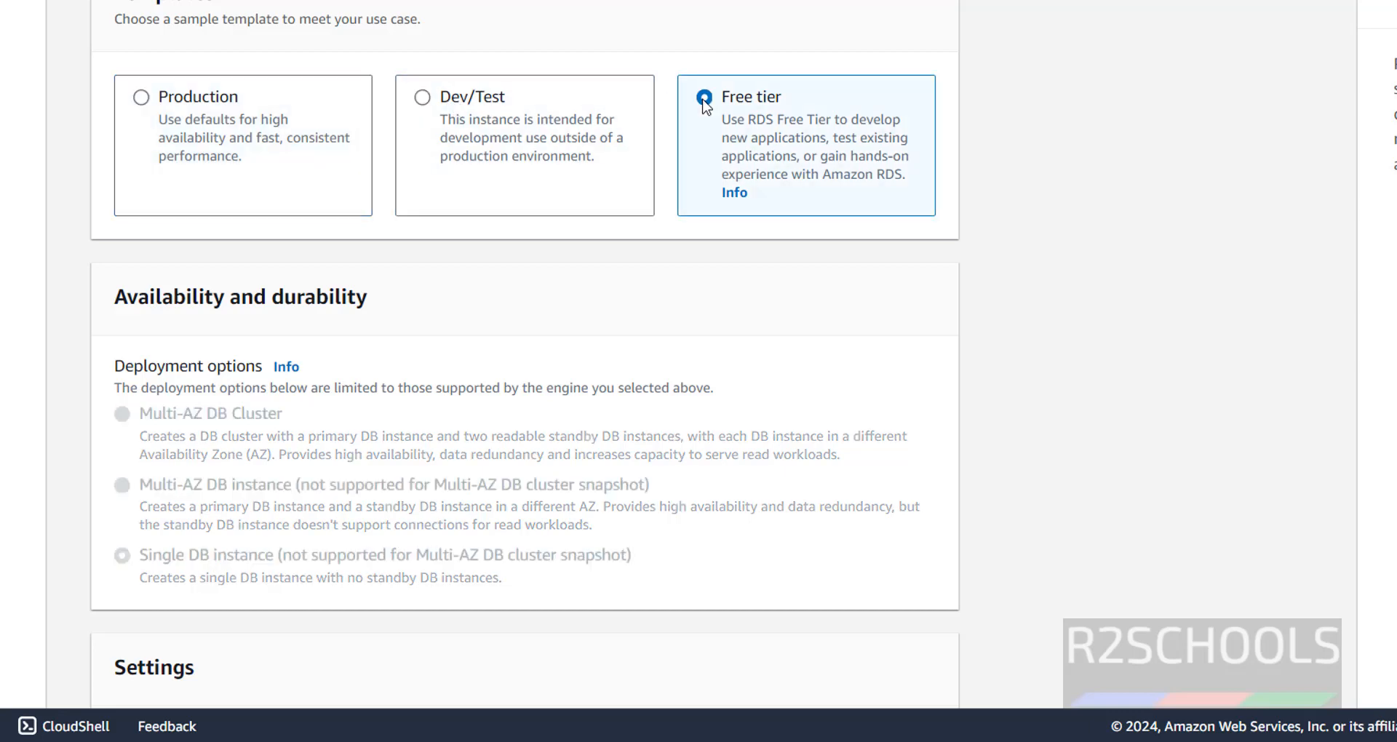
Step: Set the DB instance identifier to r2schools
{"action": "scroll", "coordinate": [566, 441], "scroll_direction": "down", "scroll_amount": 3}
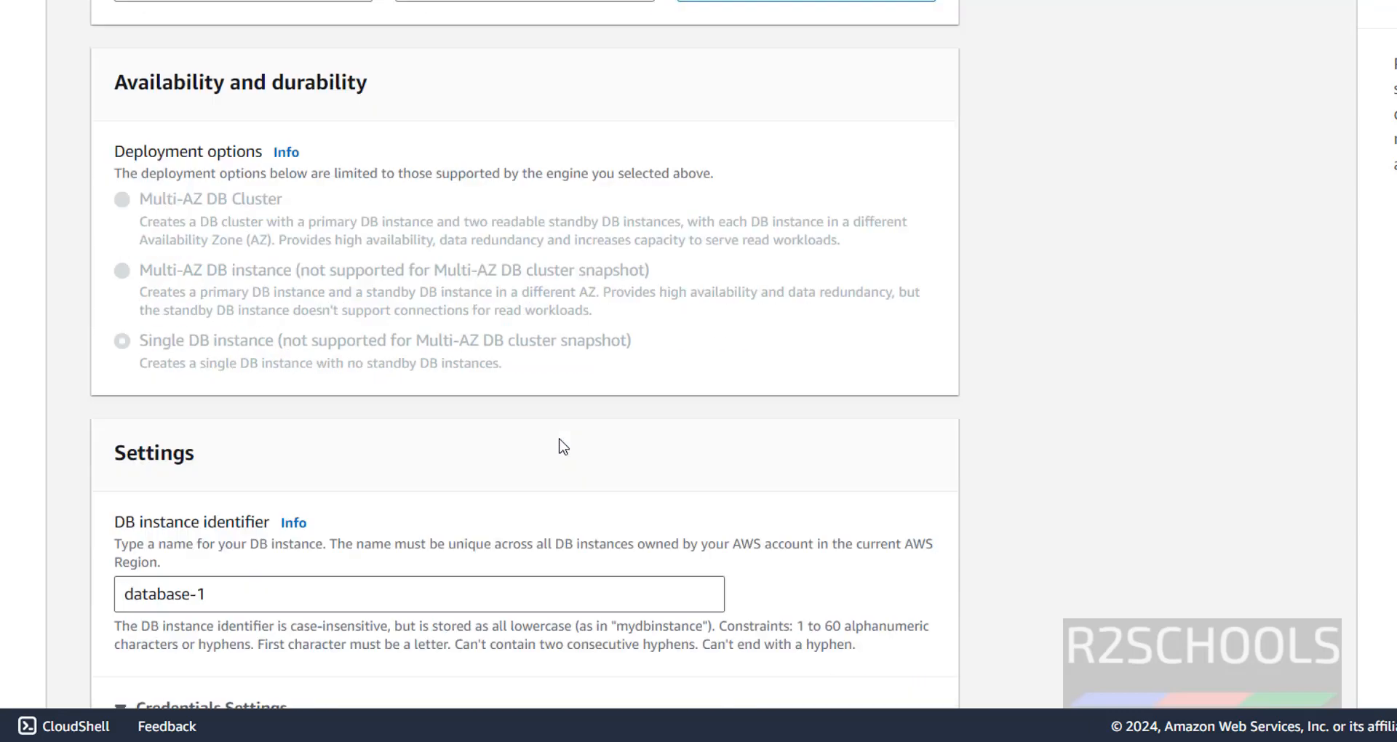
{"action": "scroll", "coordinate": [563, 446], "scroll_direction": "down", "scroll_amount": 2}
{"action": "left_click_drag", "start_coordinate": [218, 467], "coordinate": [57, 468]}
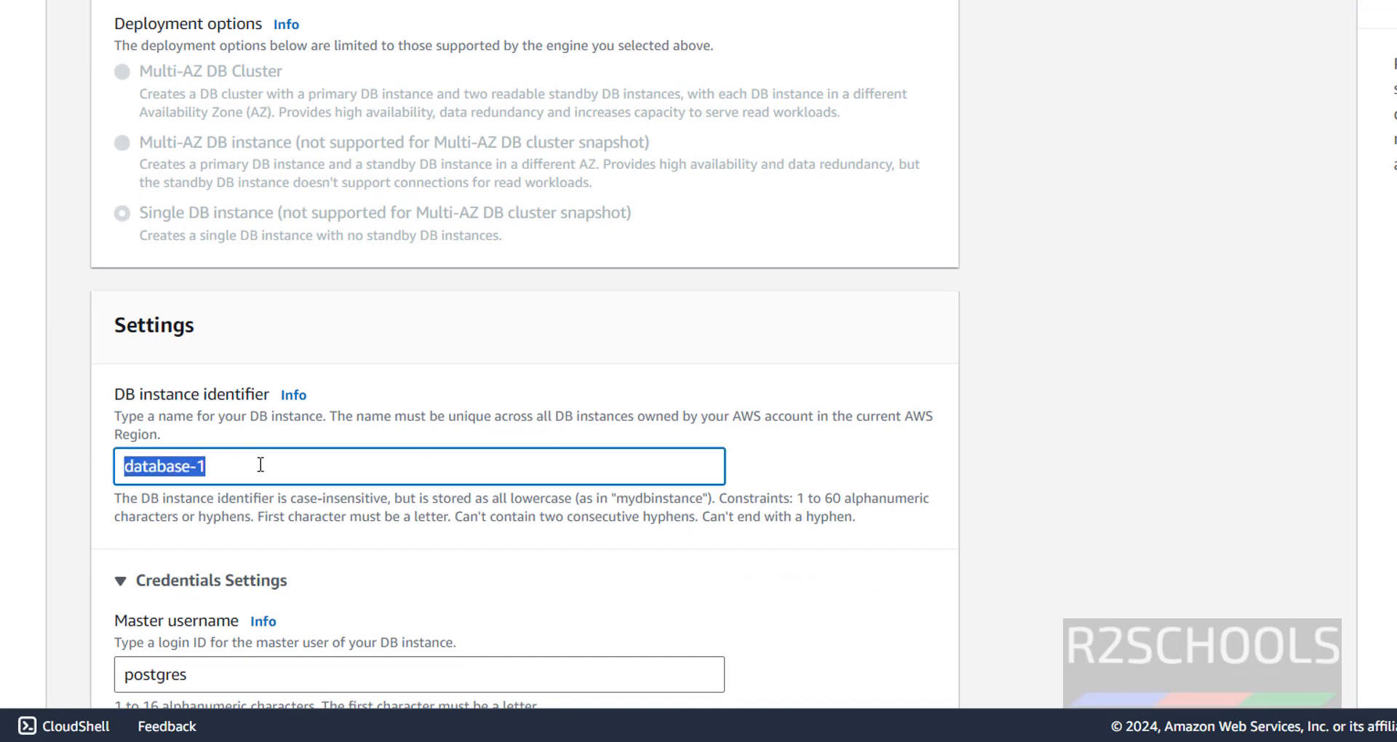
{"action": "left_click_drag", "start_coordinate": [328, 473], "coordinate": [90, 474]}
{"action": "type", "text": "r"}
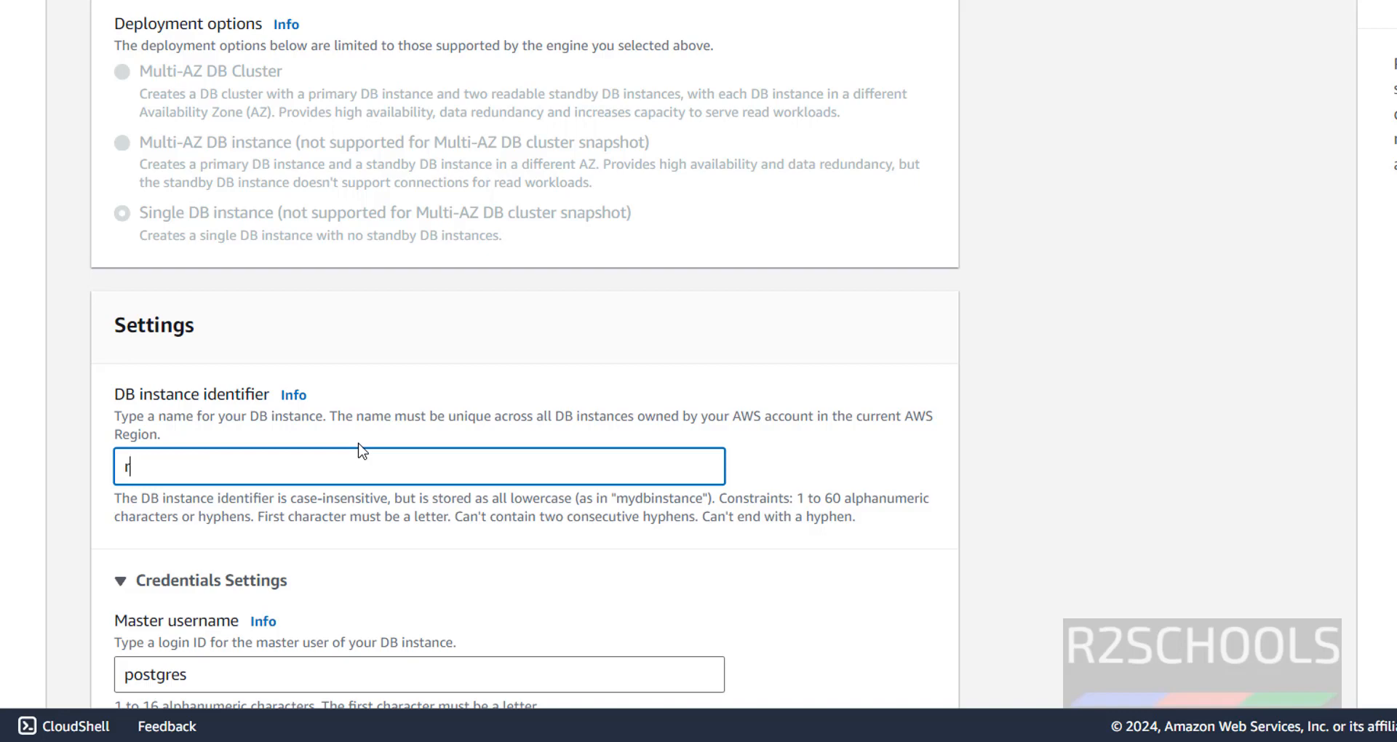
{"action": "type", "text": "2schools"}
{"action": "key", "text": "Tab"}
Step: Review the master username and the password options in the credentials settings
{"action": "scroll", "coordinate": [441, 487], "scroll_direction": "down", "scroll_amount": 5}
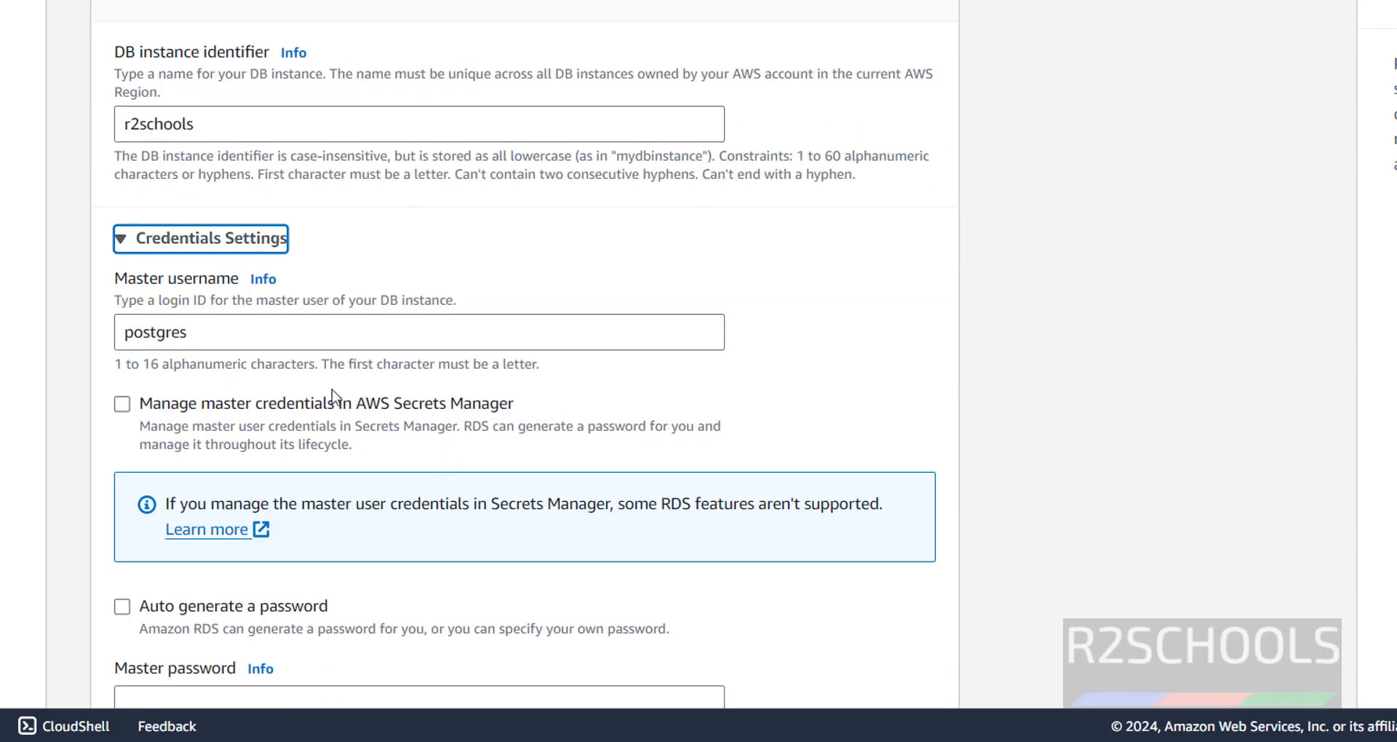
{"action": "left_click", "coordinate": [263, 331]}
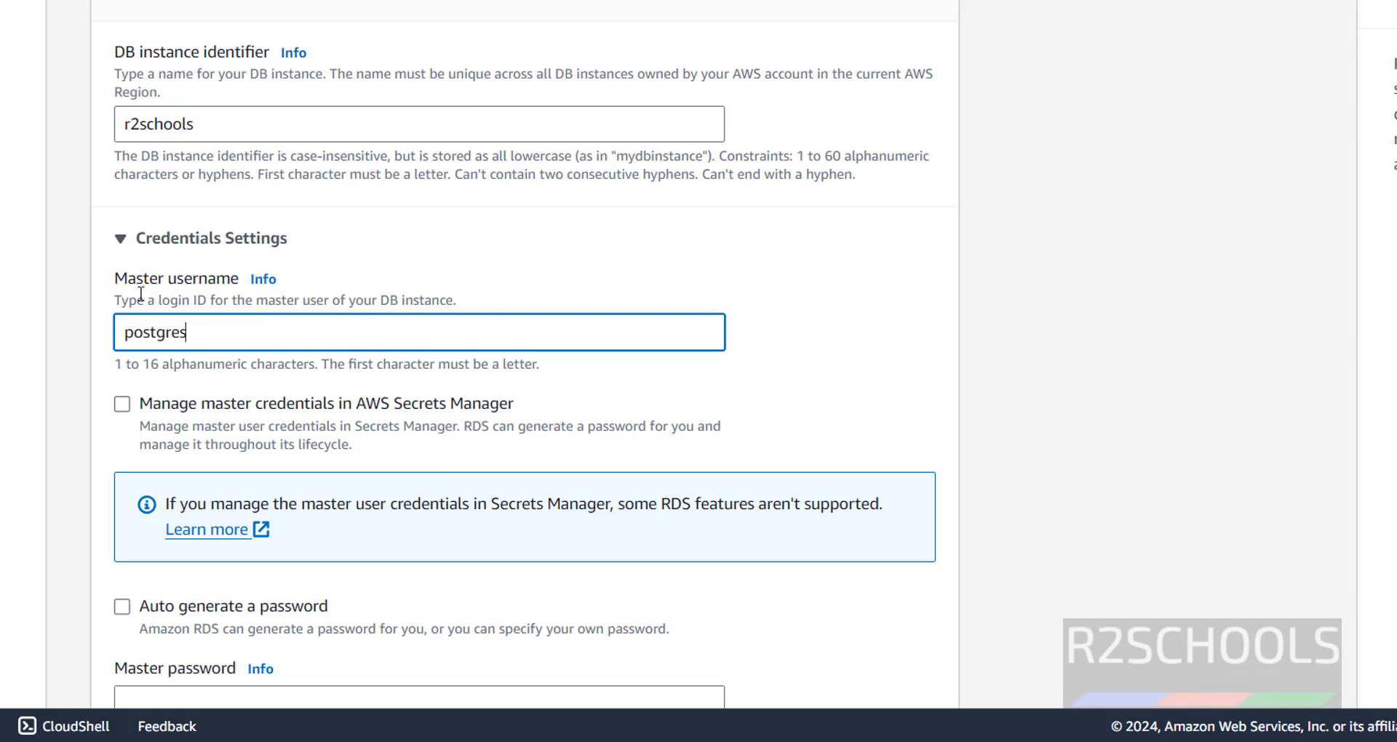
{"action": "left_click_drag", "start_coordinate": [210, 340], "coordinate": [78, 348]}
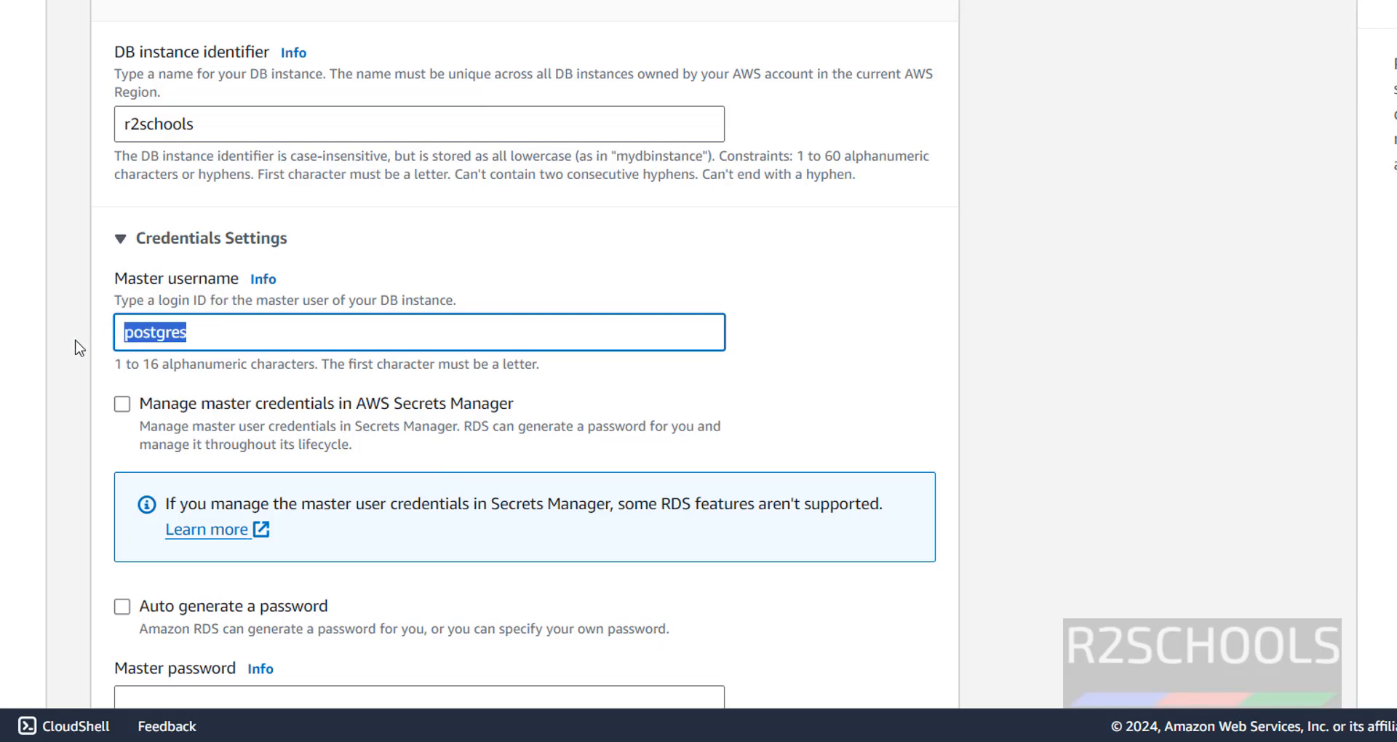
{"action": "left_click", "coordinate": [267, 341]}
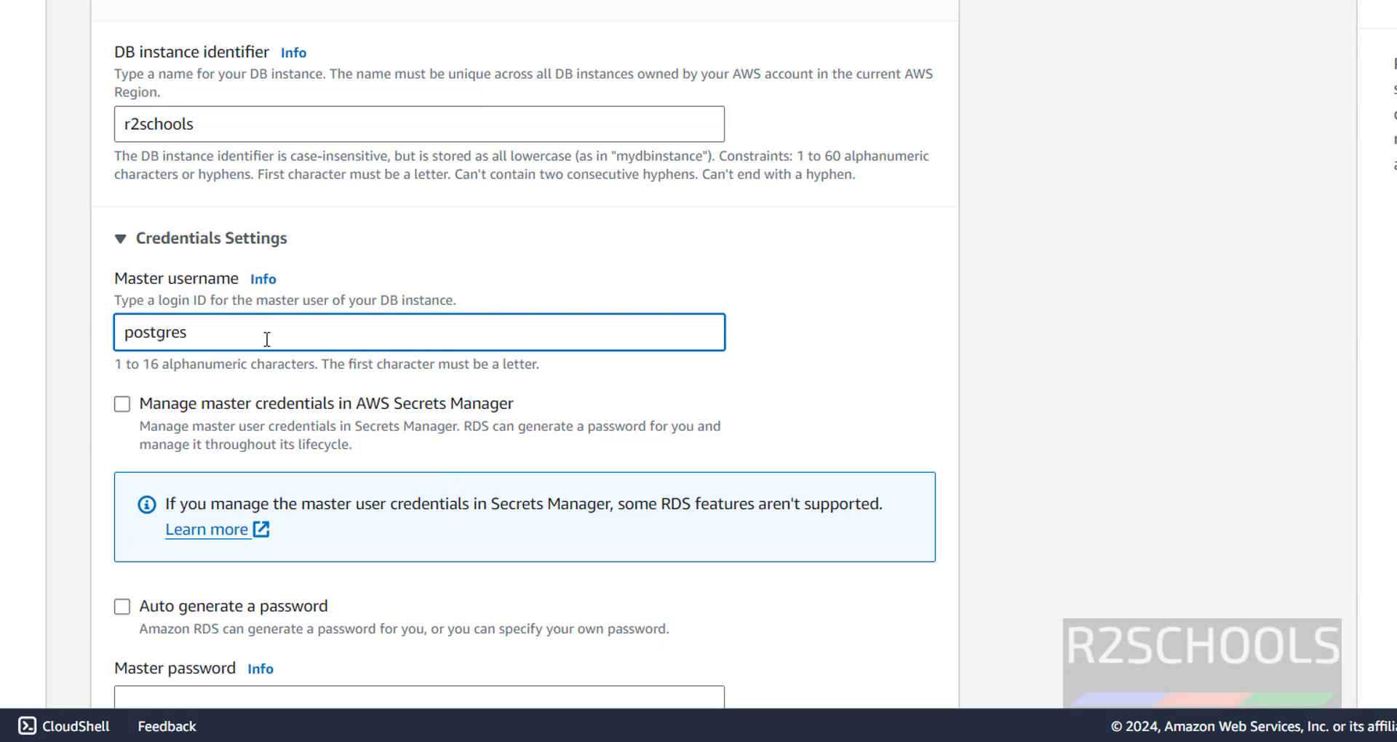
{"action": "scroll", "coordinate": [267, 340], "scroll_direction": "down", "scroll_amount": 5}
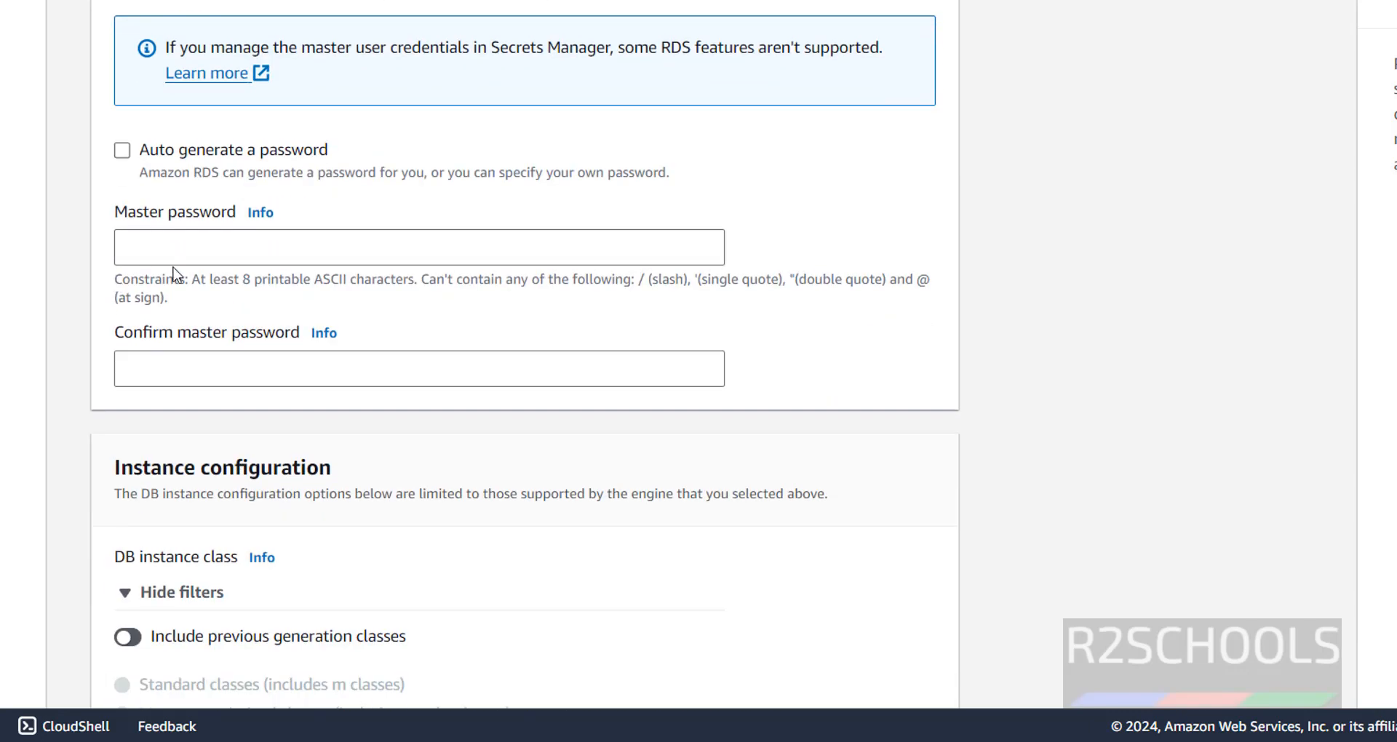
{"action": "scroll", "coordinate": [465, 227], "scroll_direction": "up", "scroll_amount": 3}
{"action": "left_click_drag", "start_coordinate": [198, 107], "coordinate": [93, 107]}
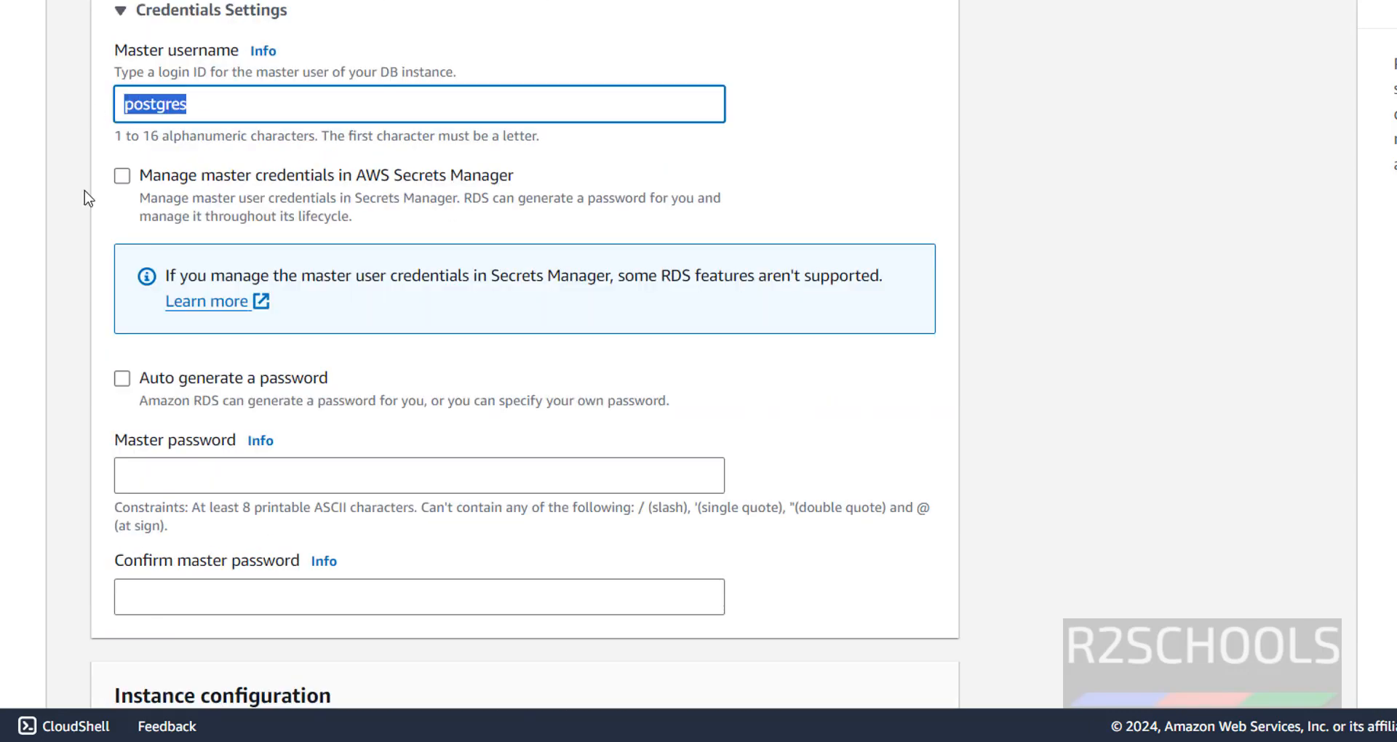
{"action": "scroll", "coordinate": [115, 302], "scroll_direction": "down", "scroll_amount": 1}
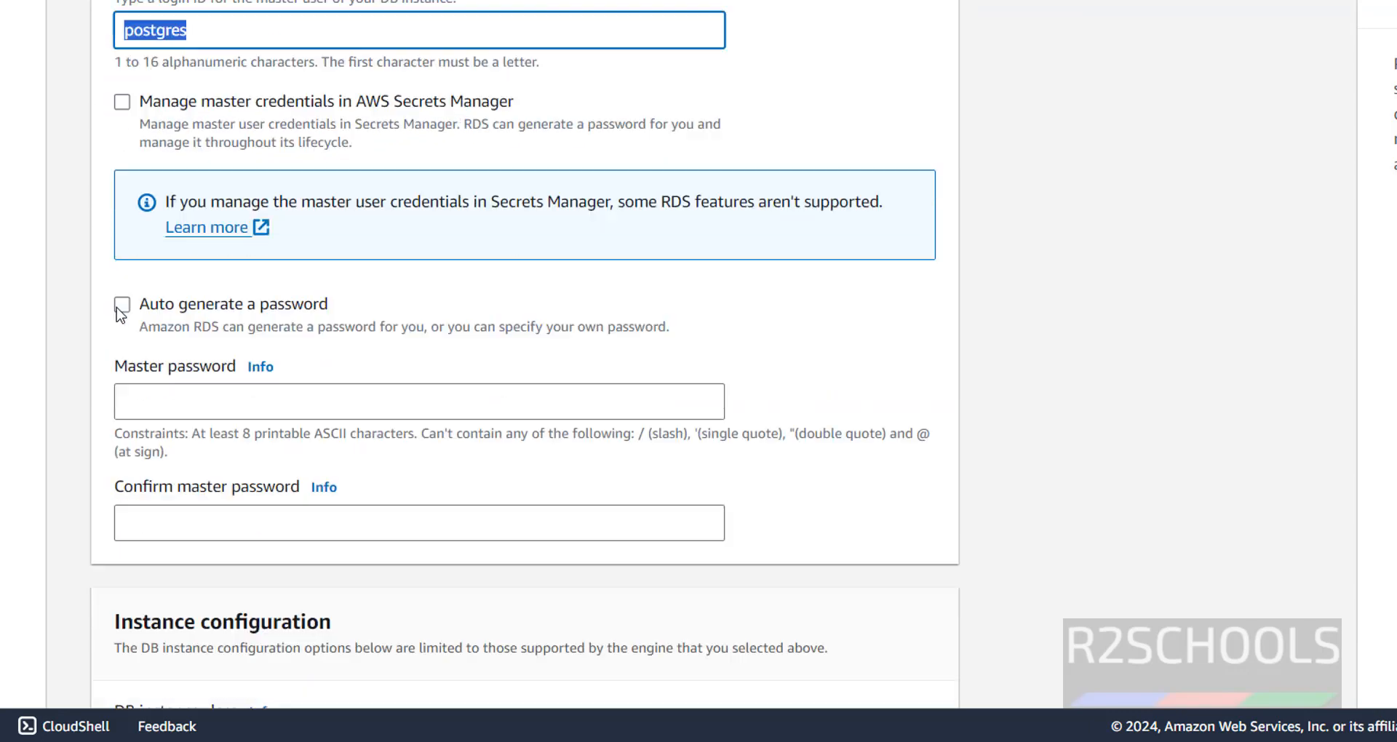
{"action": "scroll", "coordinate": [120, 313], "scroll_direction": "down", "scroll_amount": 1}
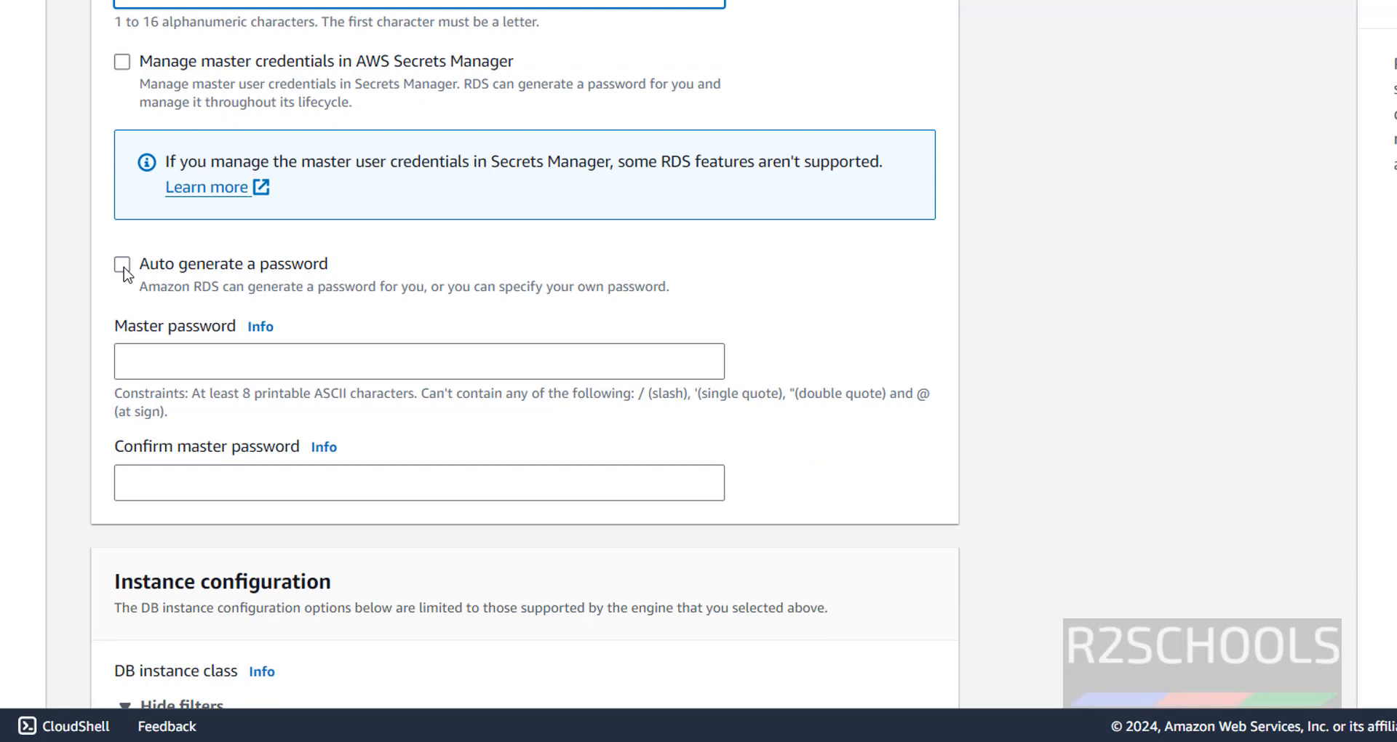
Step: Keep automatic password generation off, and enter and confirm the master password
{"action": "left_click", "coordinate": [123, 266]}
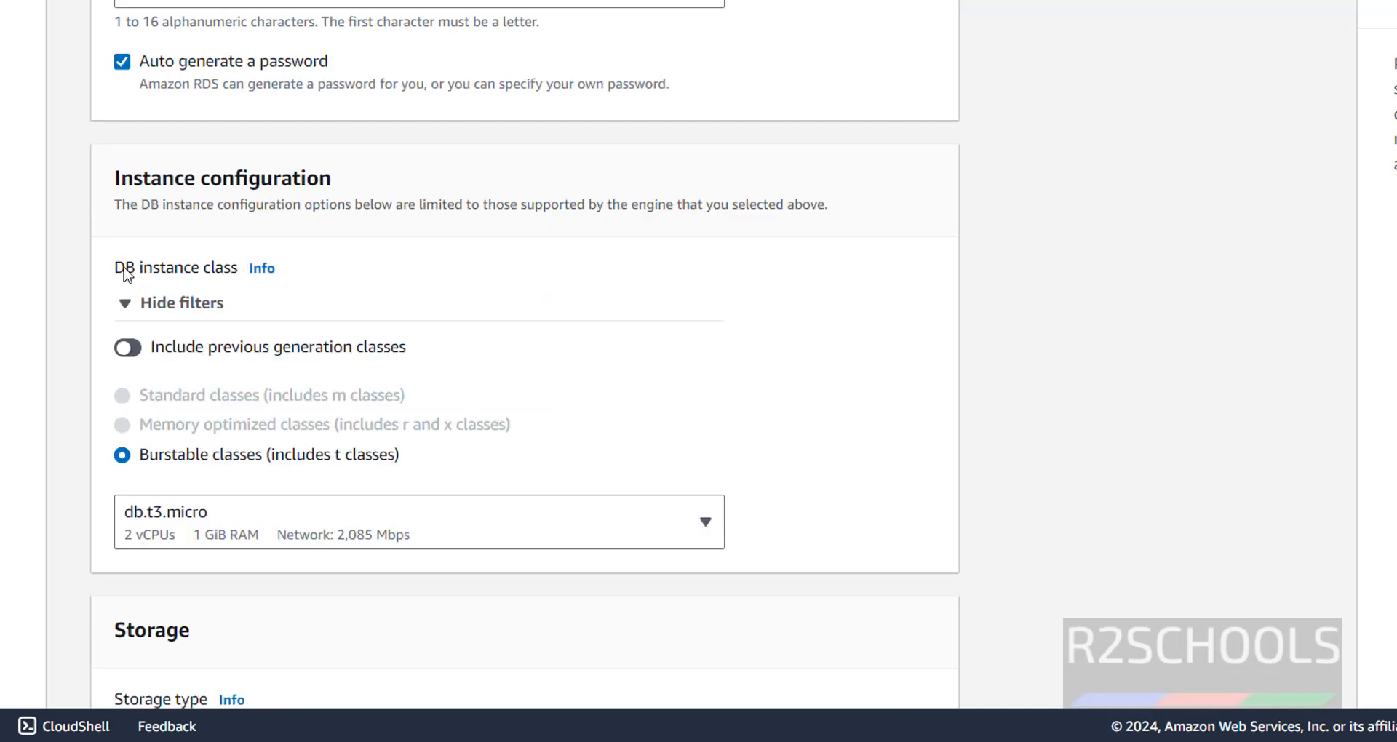
{"action": "left_click", "coordinate": [122, 62]}
{"action": "left_click", "coordinate": [198, 365]}
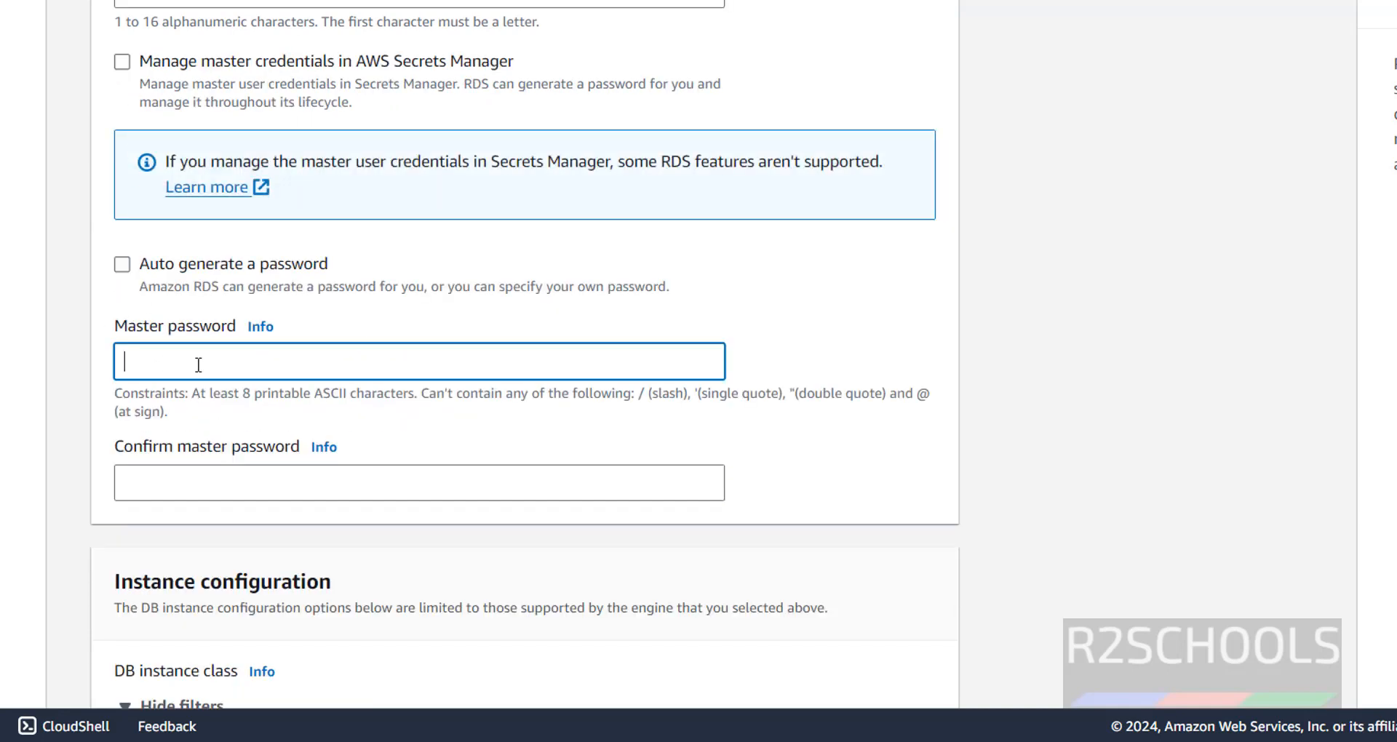
{"action": "type", "text": "•••••••••"}
{"action": "key", "text": "Tab"}
{"action": "key", "text": "Tab"}
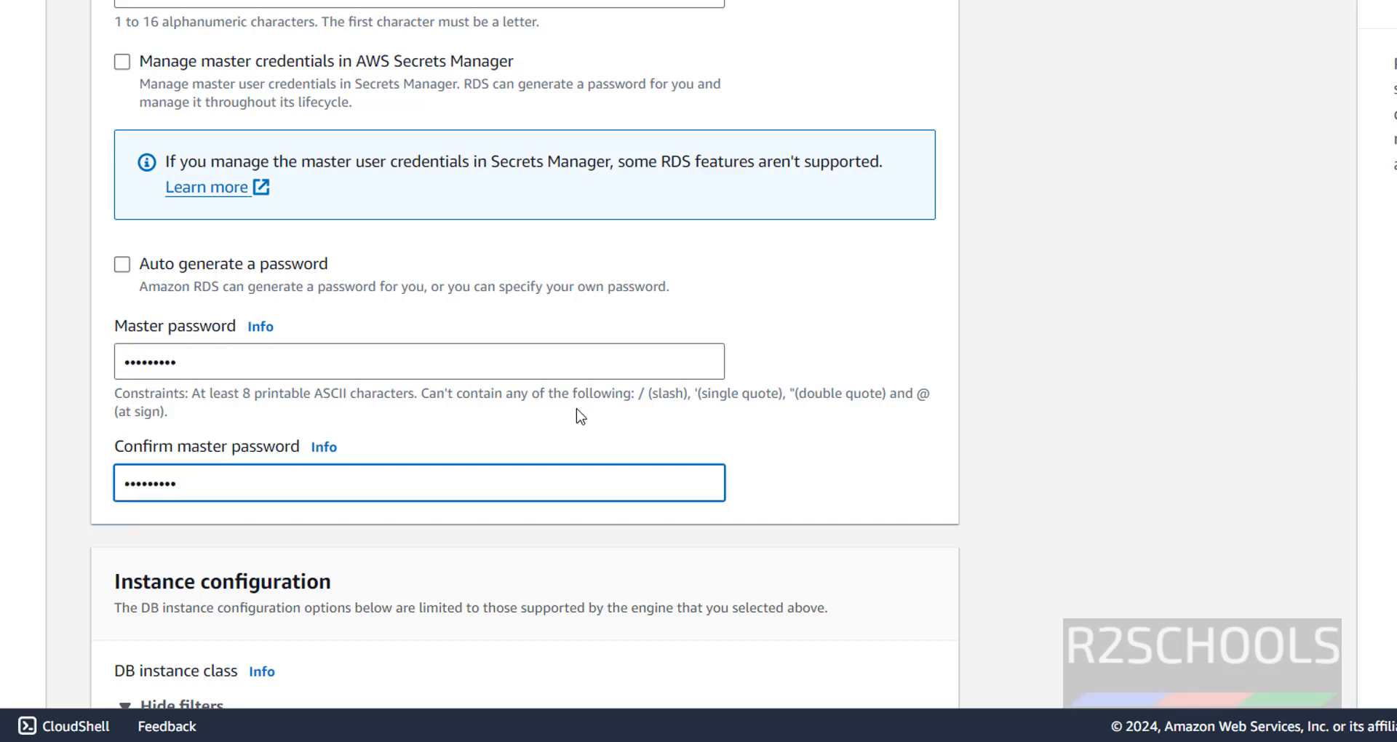
Step: Review the available burstable DB instance classes and keep db.t3.micro for the instance
{"action": "scroll", "coordinate": [562, 451], "scroll_direction": "down", "scroll_amount": 8}
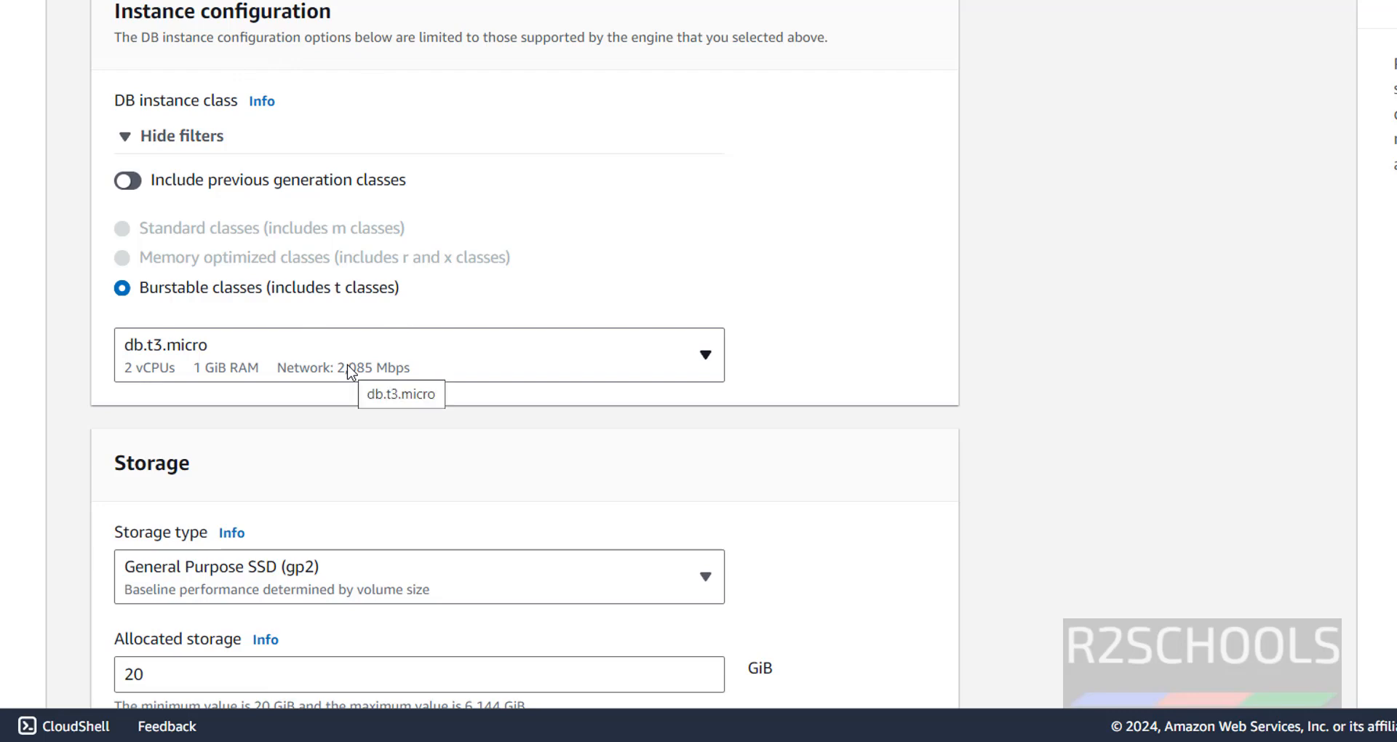
{"action": "left_click", "coordinate": [351, 372]}
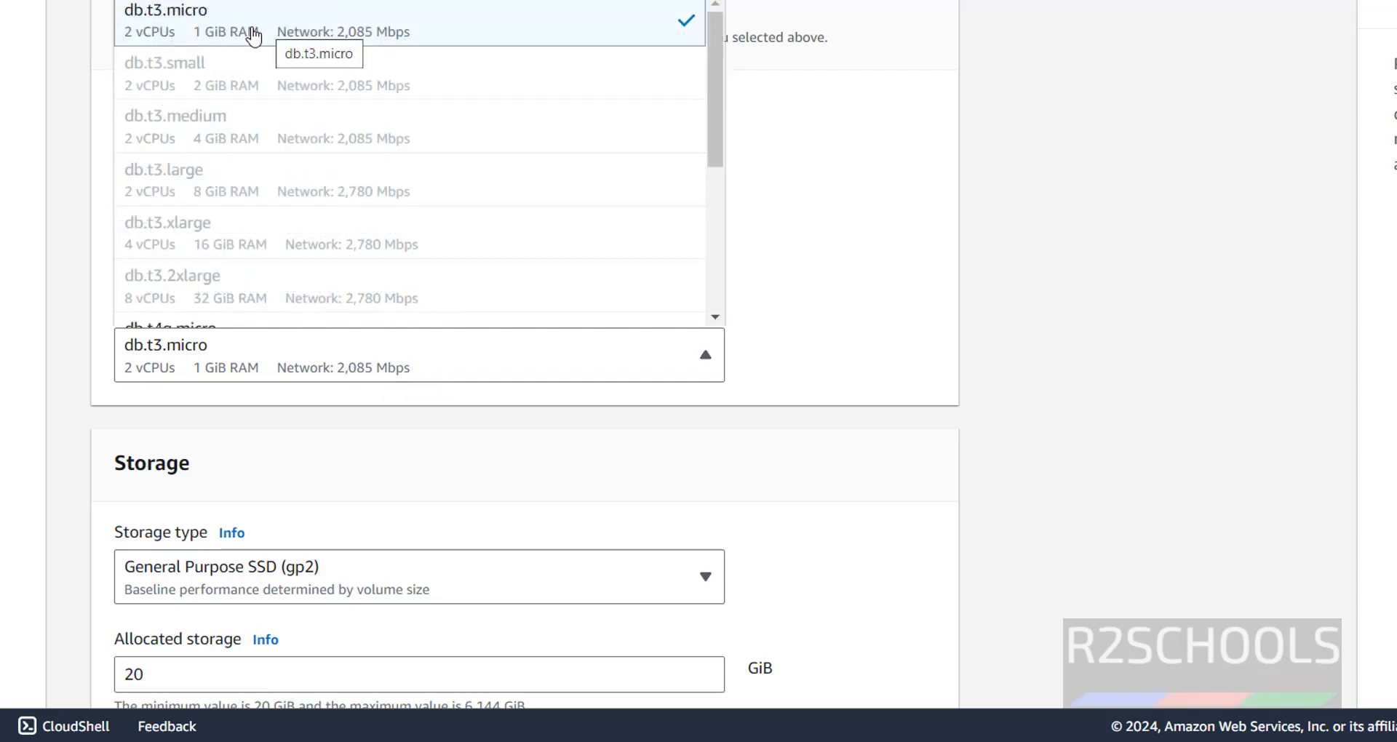
{"action": "scroll", "coordinate": [211, 248], "scroll_direction": "down", "scroll_amount": 1}
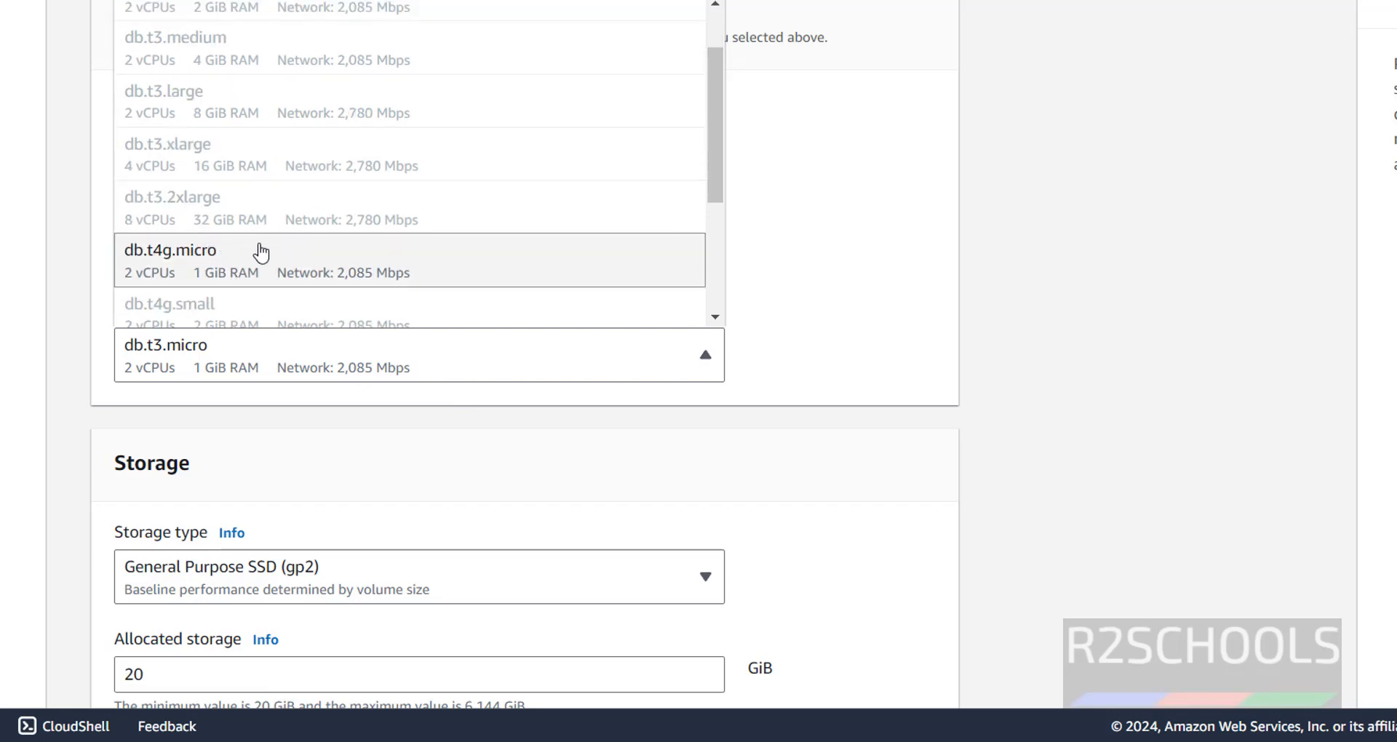
{"action": "scroll", "coordinate": [251, 254], "scroll_direction": "up", "scroll_amount": 1}
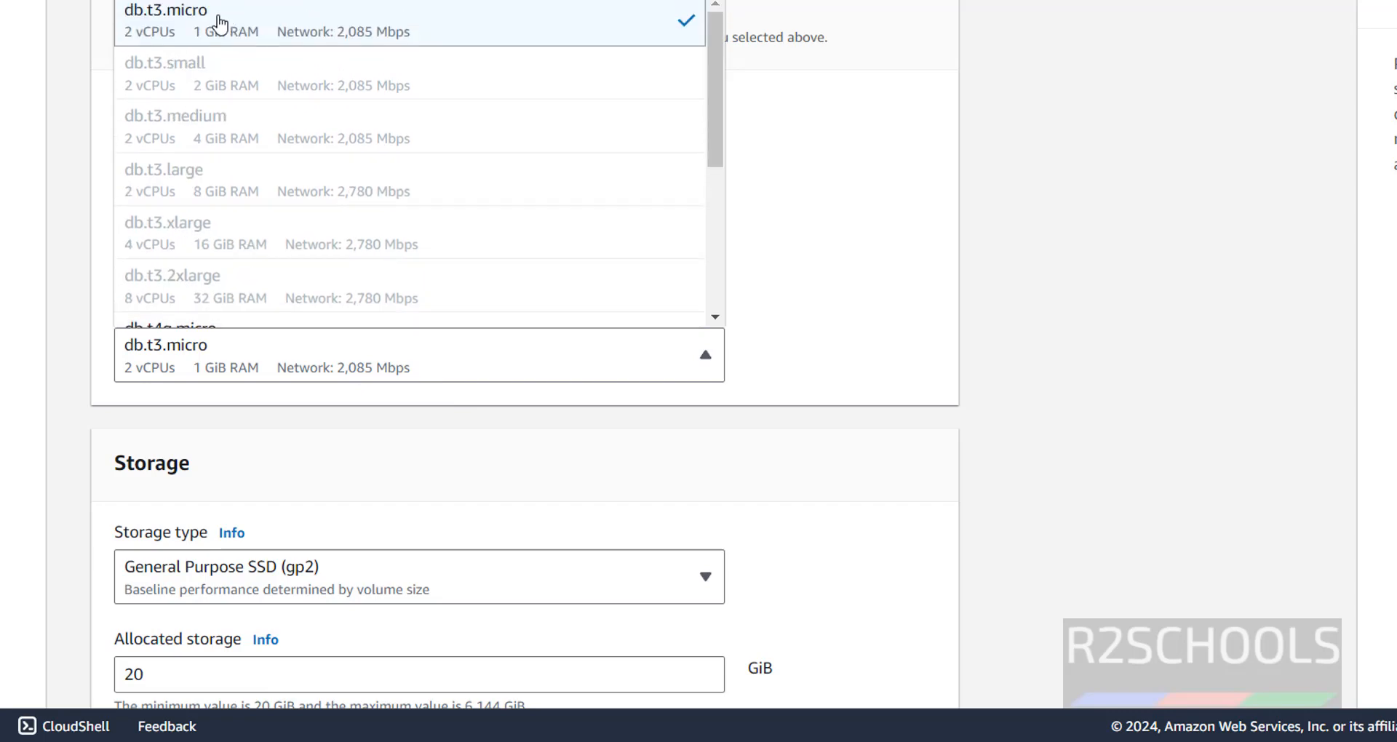
{"action": "left_click", "coordinate": [1007, 283]}
{"action": "scroll", "coordinate": [718, 299], "scroll_direction": "up", "scroll_amount": 10}
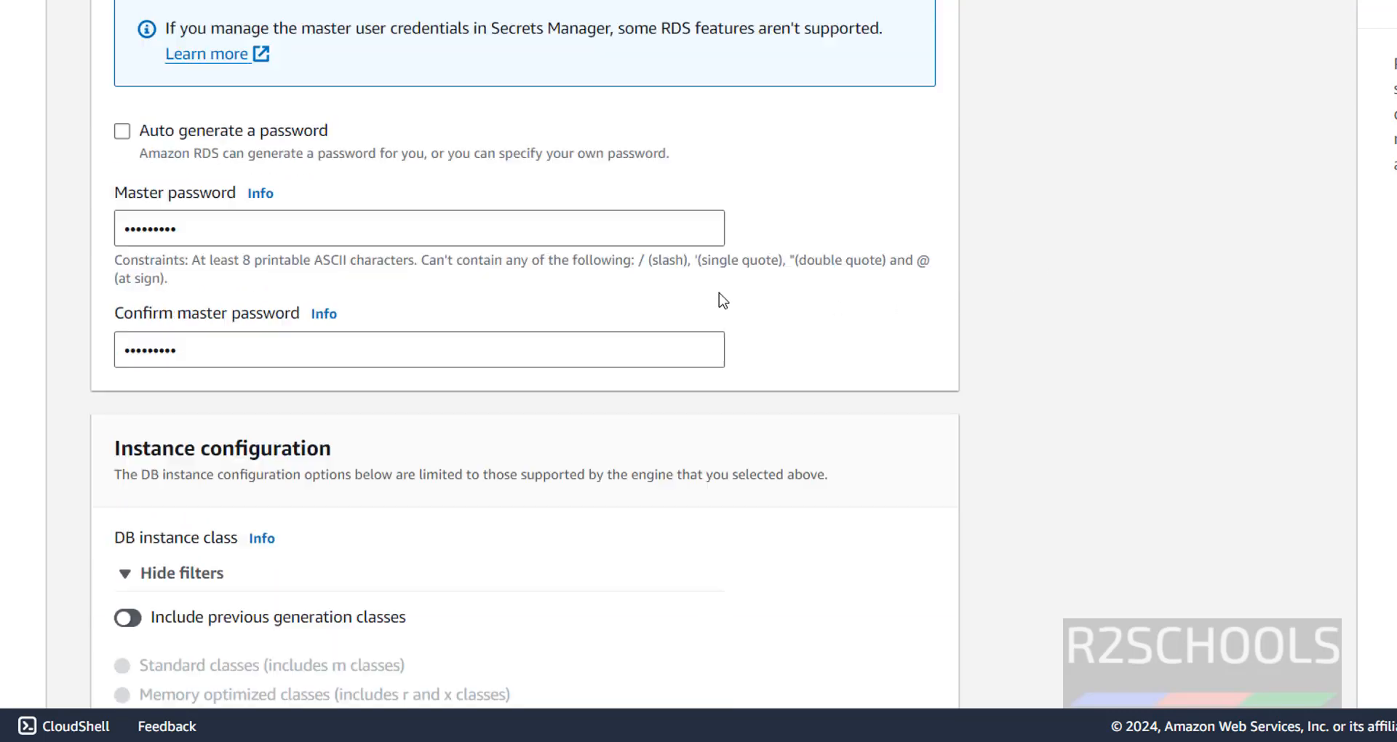
{"action": "scroll", "coordinate": [379, 273], "scroll_direction": "up", "scroll_amount": 7}
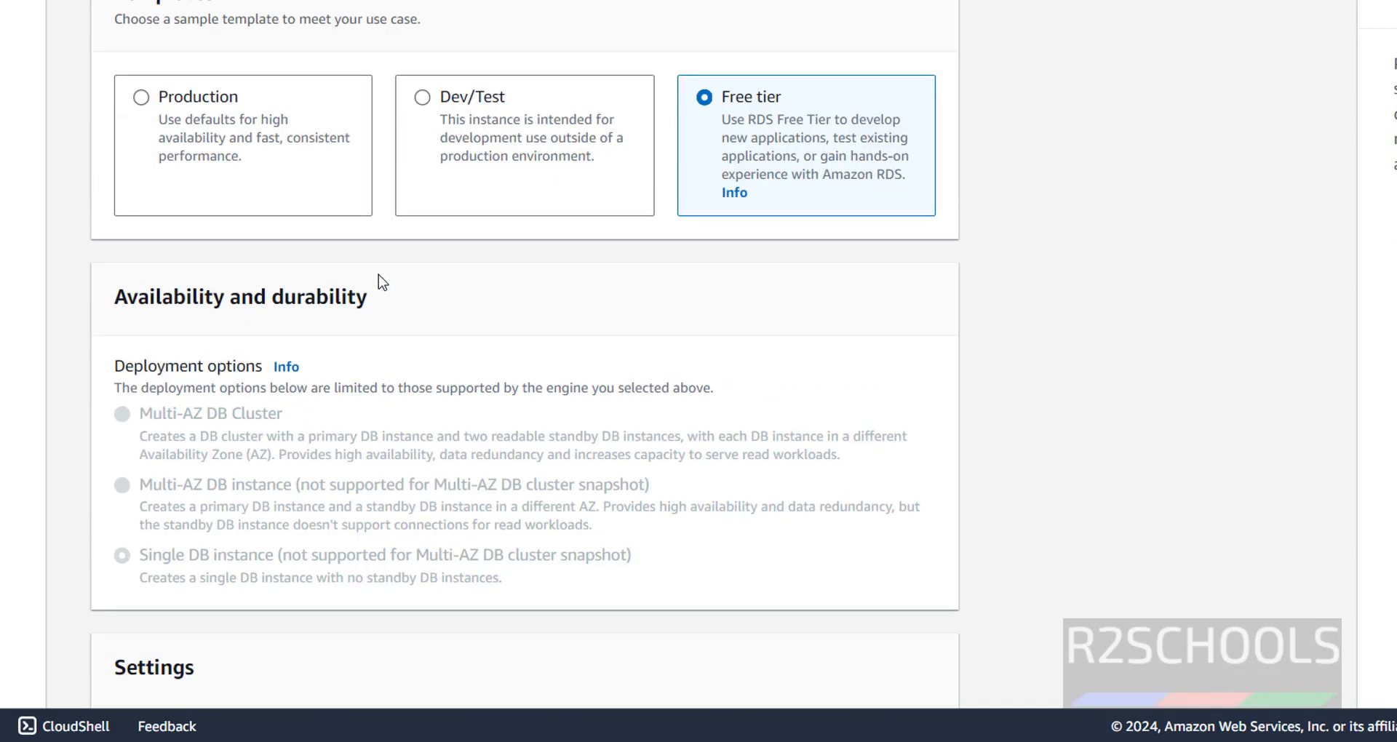
{"action": "scroll", "coordinate": [382, 482], "scroll_direction": "down", "scroll_amount": 15}
{"action": "left_click", "coordinate": [401, 480]}
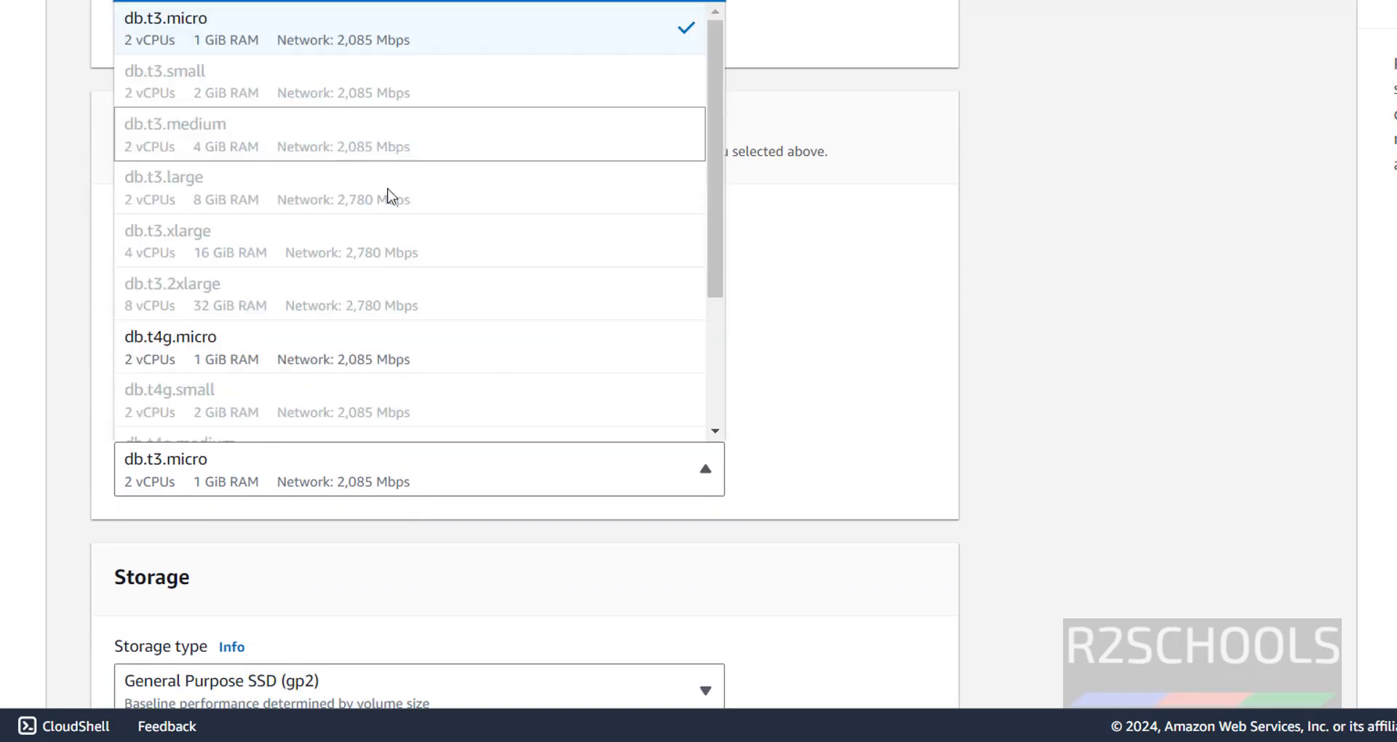
{"action": "left_click", "coordinate": [1008, 361]}
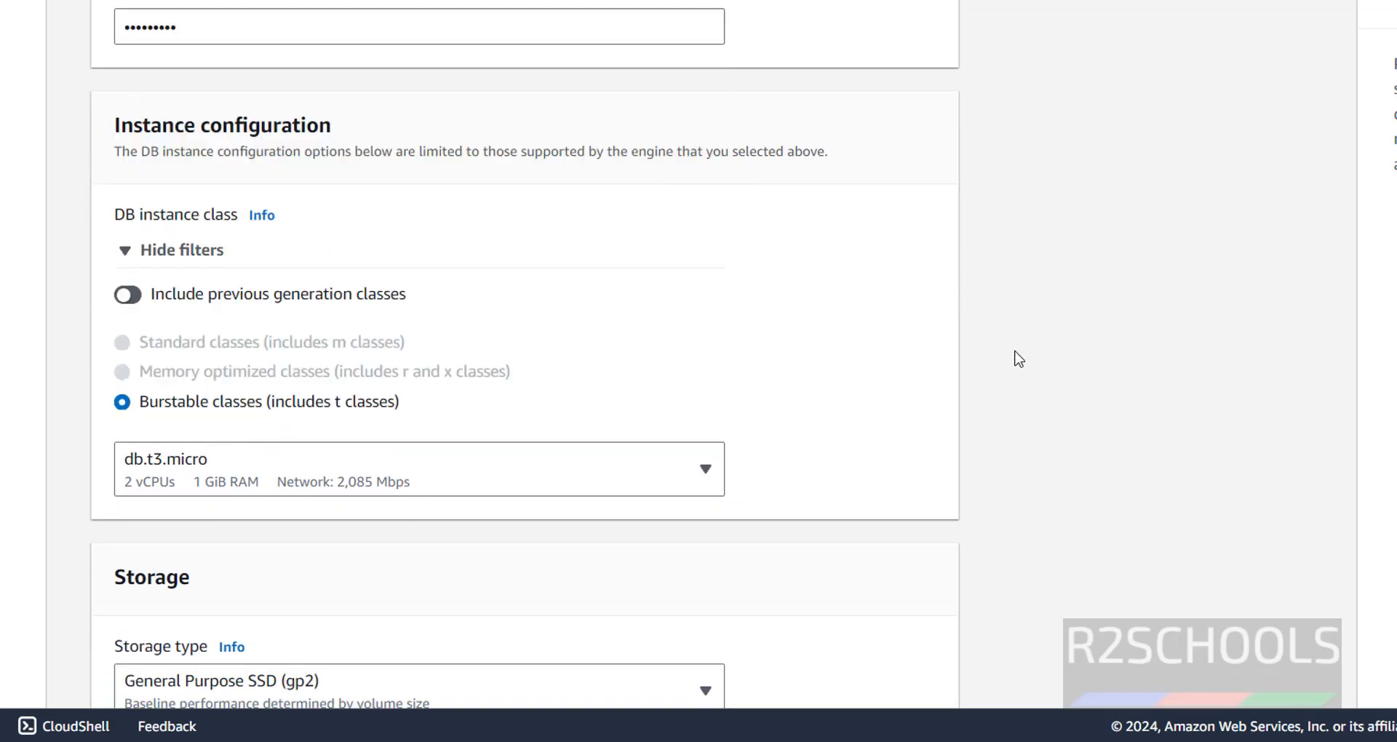
Step: Keep General Purpose SSD (gp2) as the storage type and set the allocated storage to 30 GiB
{"action": "scroll", "coordinate": [1019, 359], "scroll_direction": "down", "scroll_amount": 5}
{"action": "left_click", "coordinate": [462, 248]}
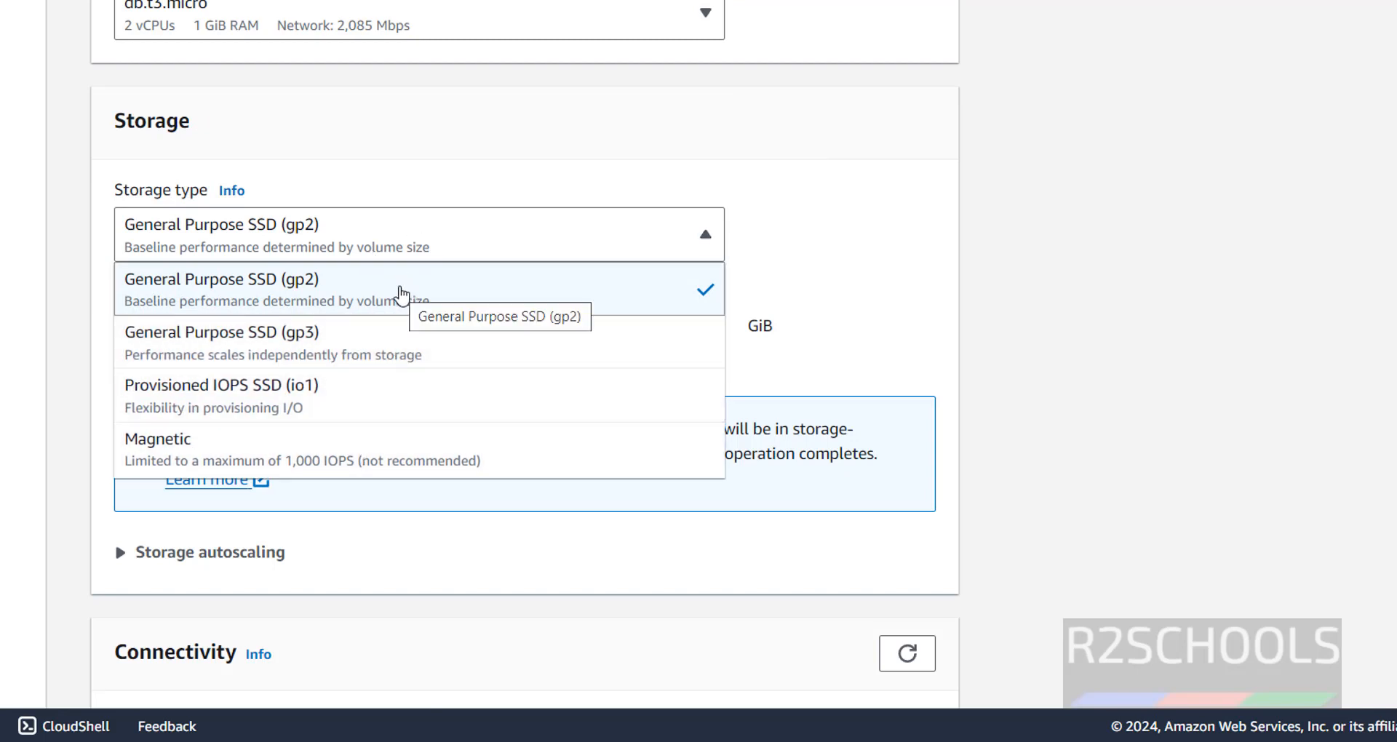
{"action": "left_click", "coordinate": [401, 294]}
{"action": "left_click_drag", "start_coordinate": [203, 337], "coordinate": [113, 342]}
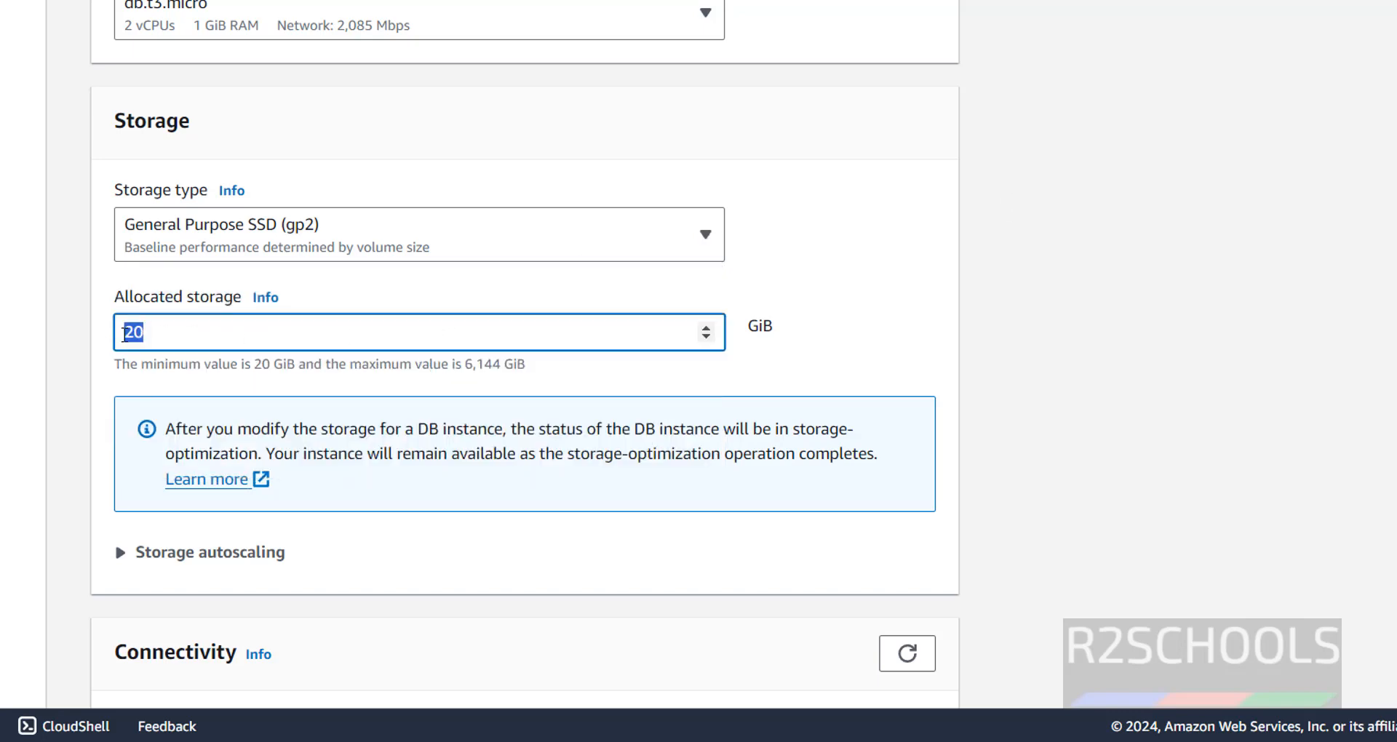
{"action": "type", "text": "30"}
{"action": "left_click_drag", "start_coordinate": [452, 364], "coordinate": [510, 363]}
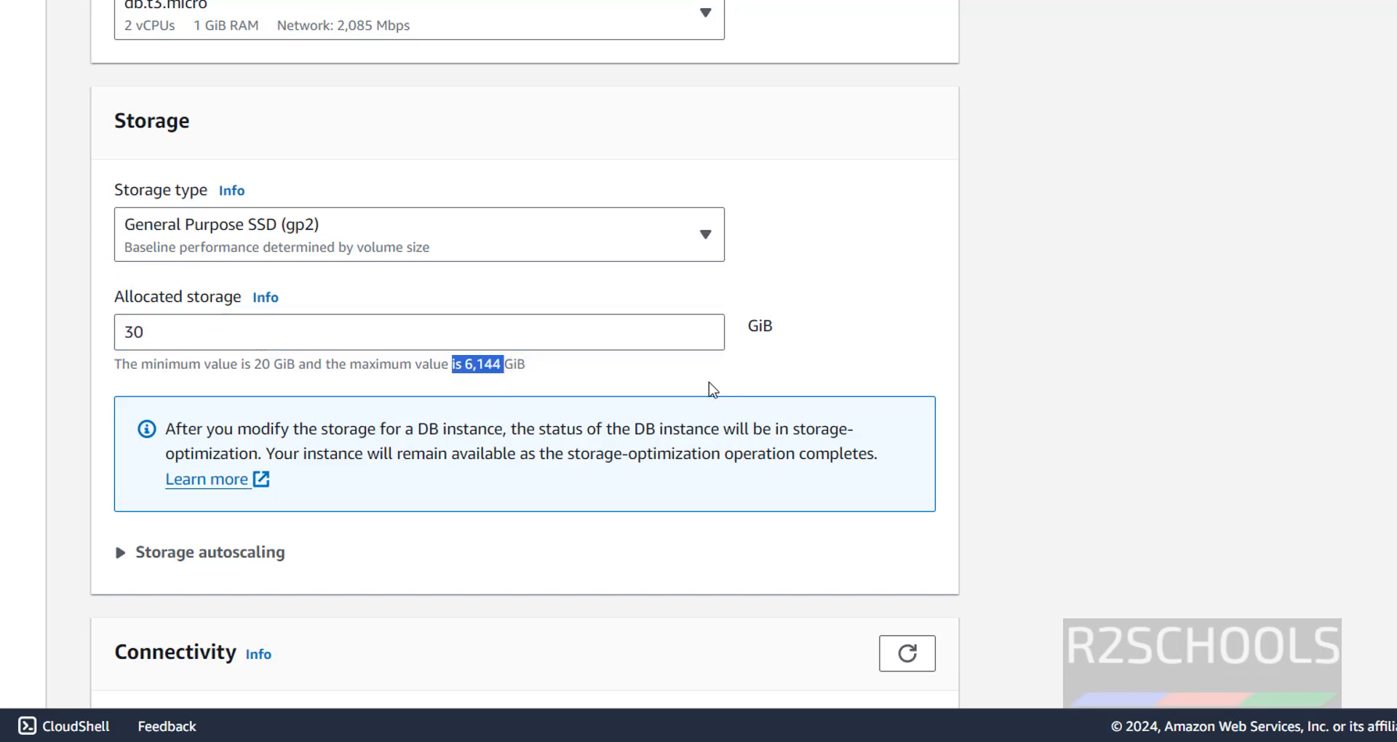
Step: Expand the storage autoscaling settings and check the maximum storage threshold
{"action": "scroll", "coordinate": [712, 389], "scroll_direction": "down", "scroll_amount": 3}
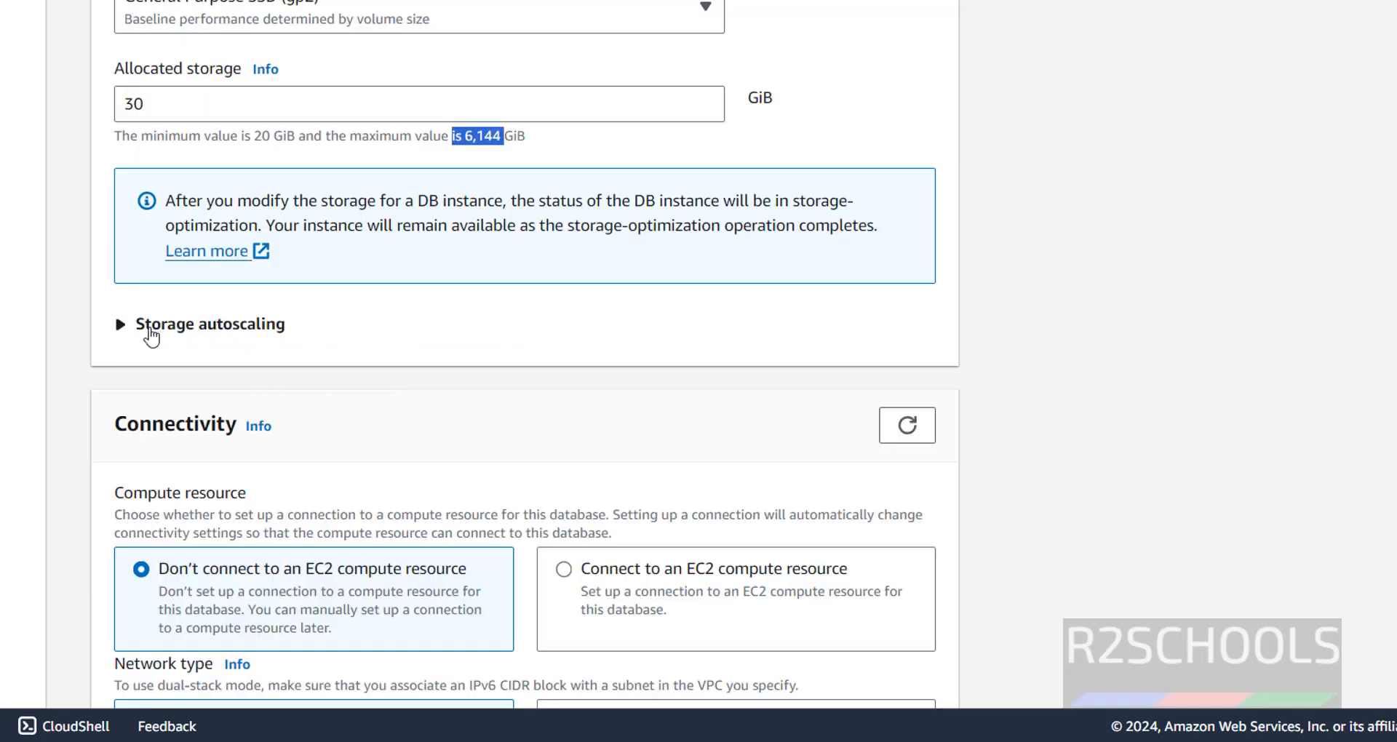
{"action": "left_click", "coordinate": [120, 326]}
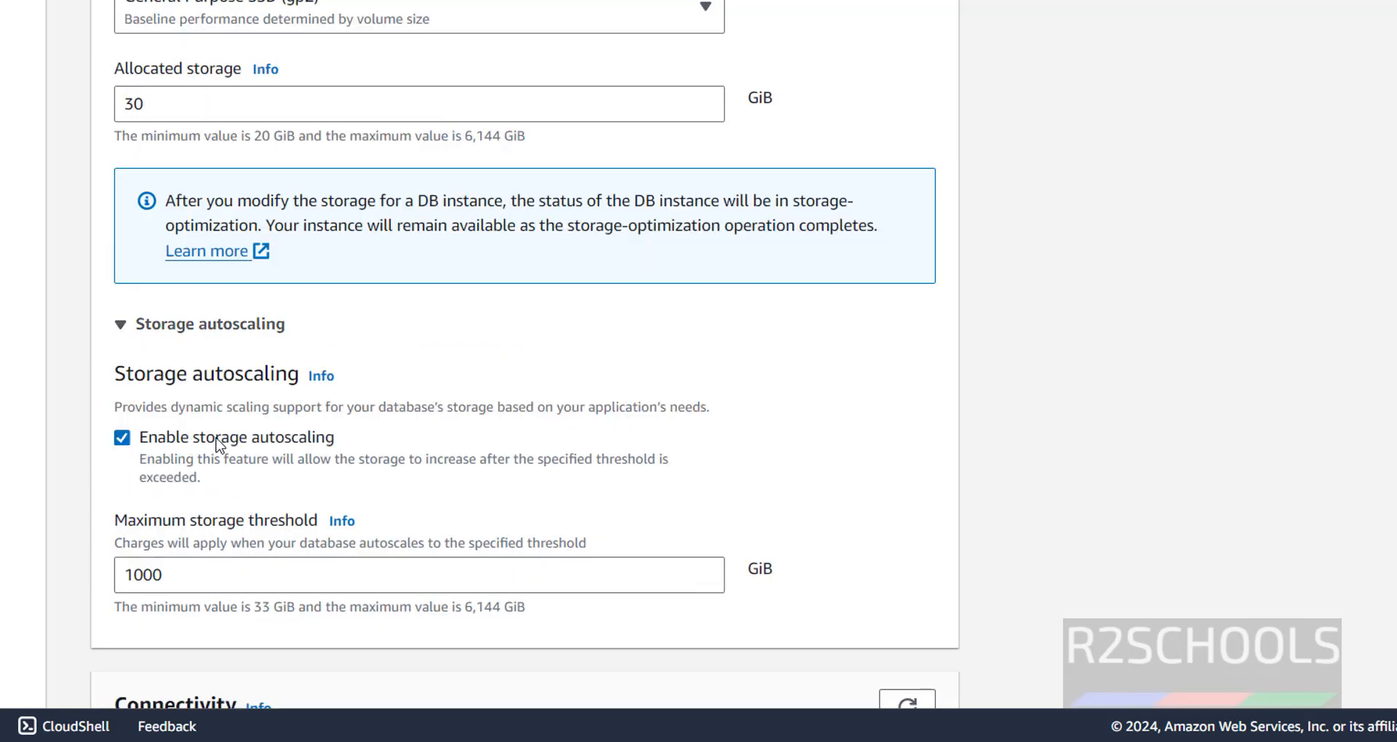
{"action": "left_click", "coordinate": [130, 577]}
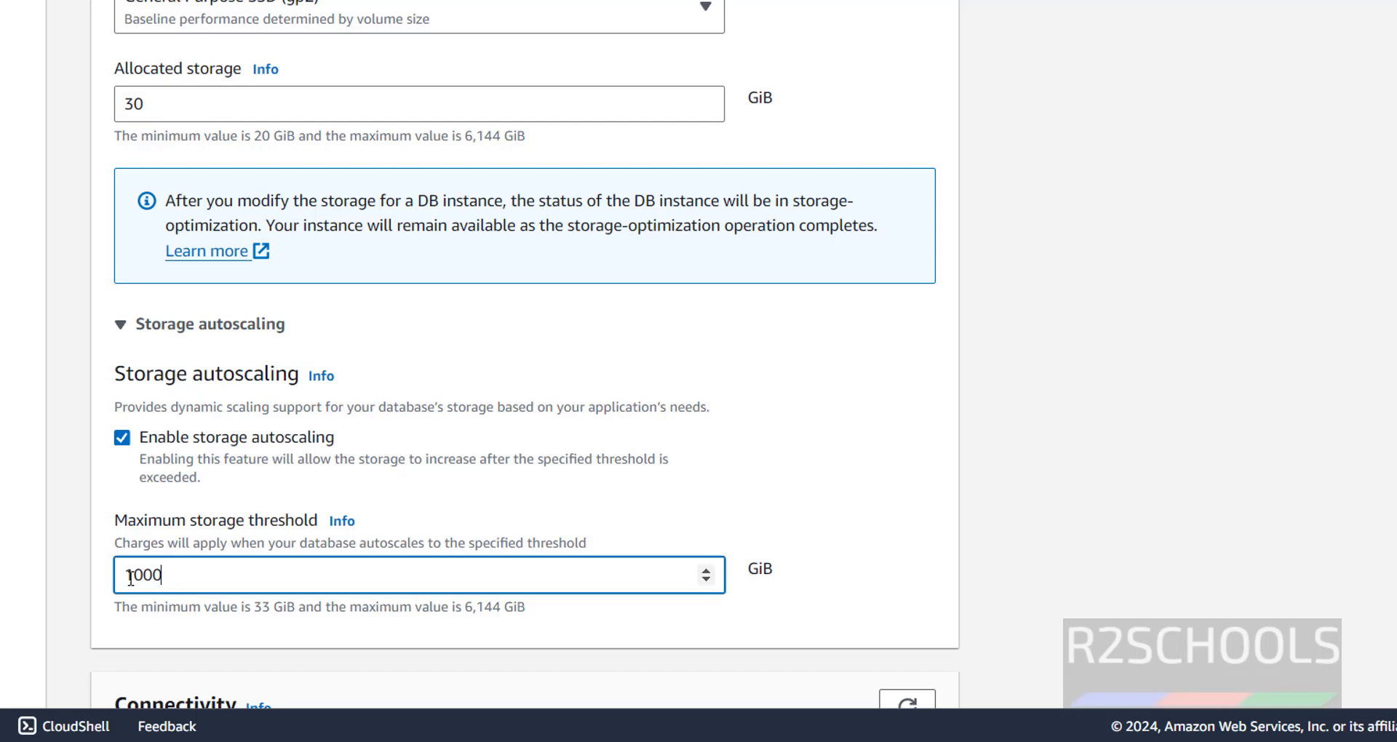
{"action": "double_click", "coordinate": [130, 577]}
Step: Review the compute resource, network type and VPC choices in the connectivity settings
{"action": "scroll", "coordinate": [630, 459], "scroll_direction": "down", "scroll_amount": 8}
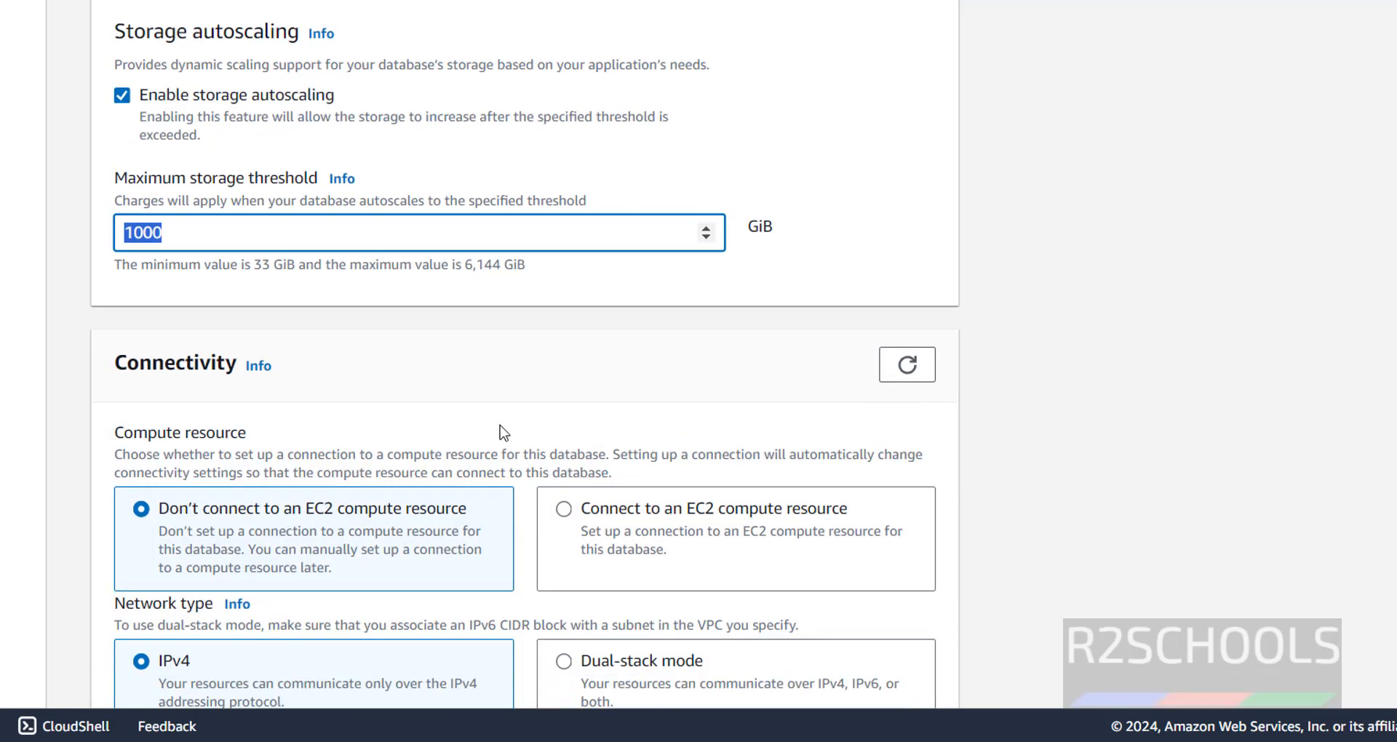
{"action": "left_click", "coordinate": [328, 456]}
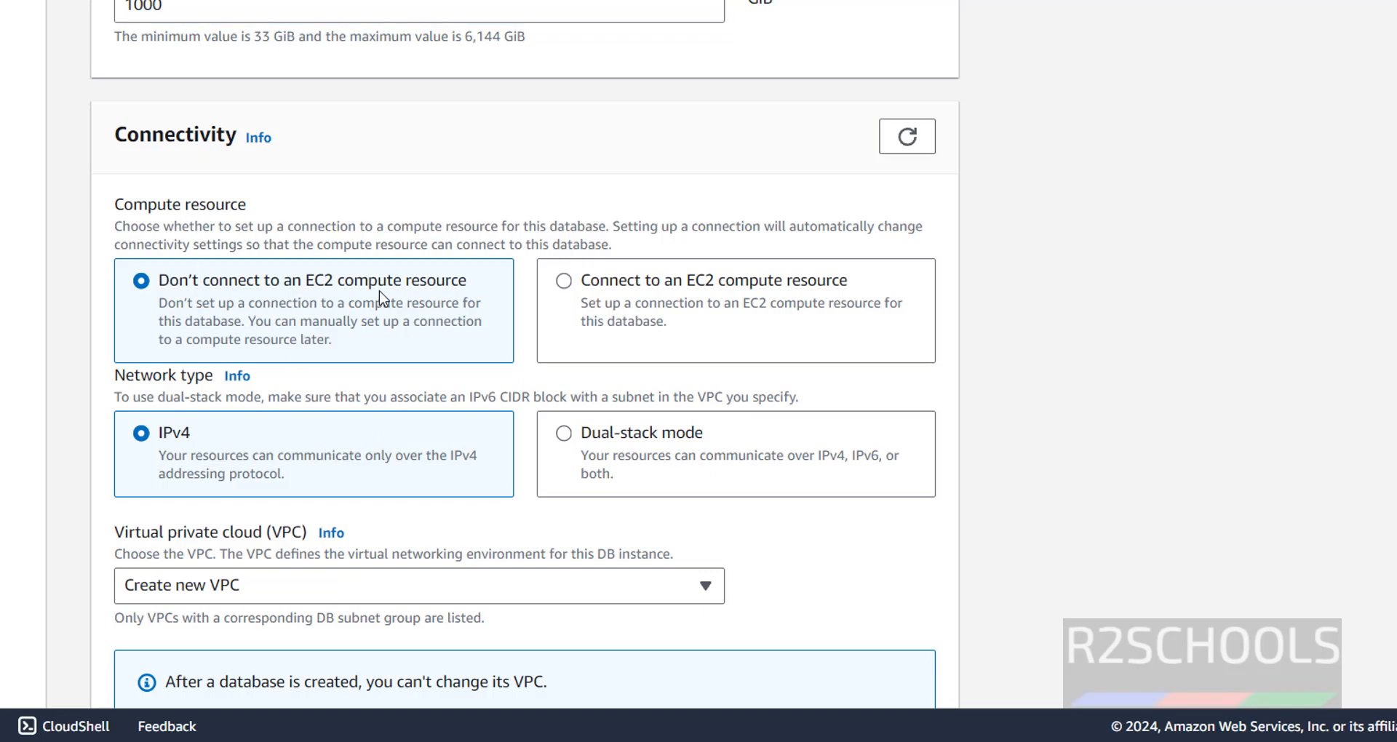
{"action": "scroll", "coordinate": [379, 297], "scroll_direction": "down", "scroll_amount": 5}
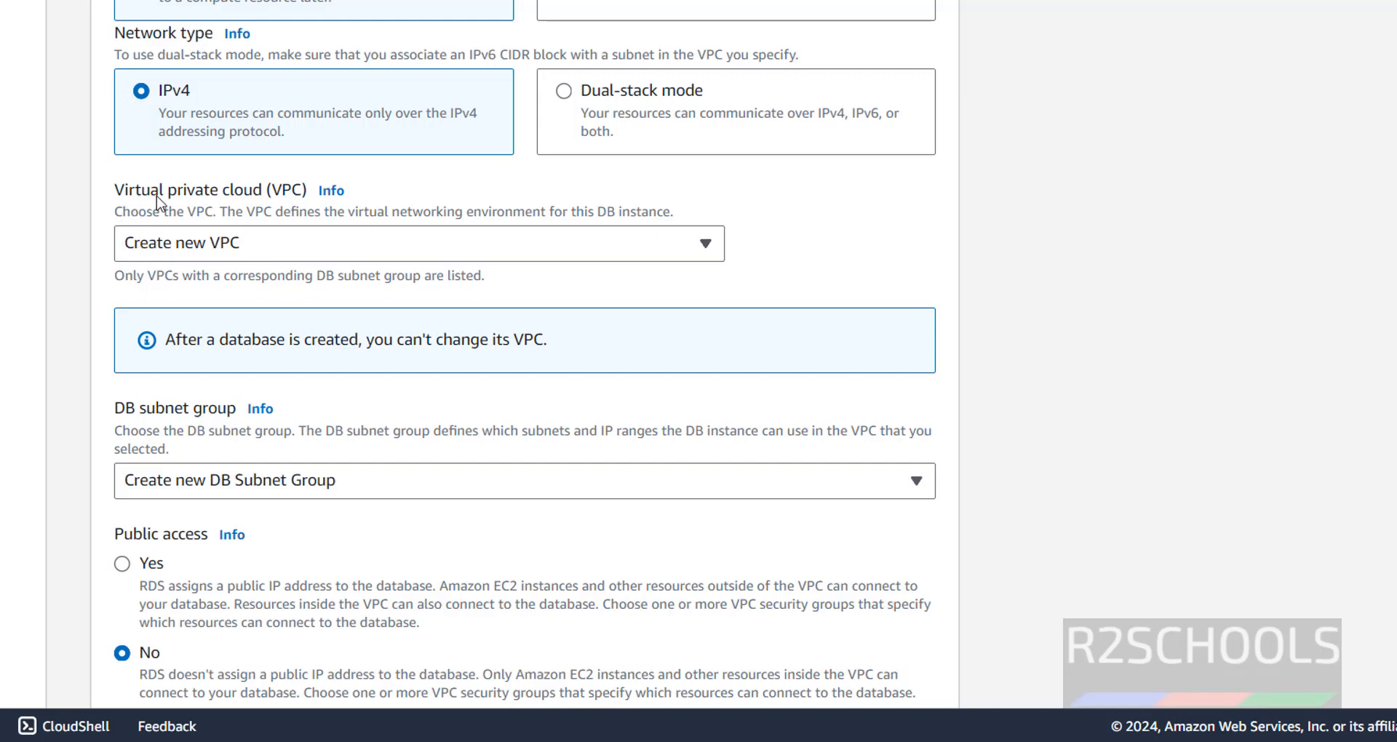
{"action": "left_click", "coordinate": [222, 251]}
{"action": "left_click", "coordinate": [224, 248]}
{"action": "scroll", "coordinate": [326, 298], "scroll_direction": "down", "scroll_amount": 1}
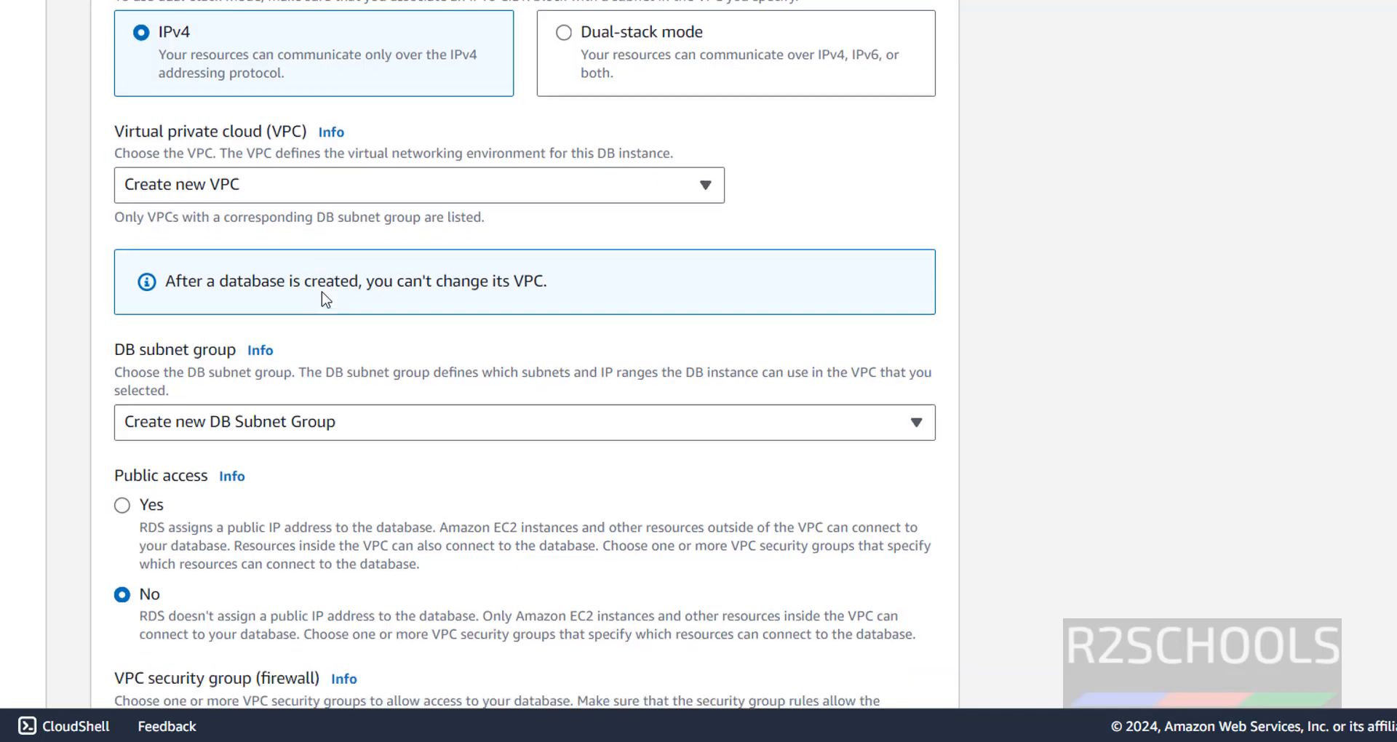
Step: Keep the option to create a new DB subnet group and set public access to Yes
{"action": "scroll", "coordinate": [325, 298], "scroll_direction": "down", "scroll_amount": 3}
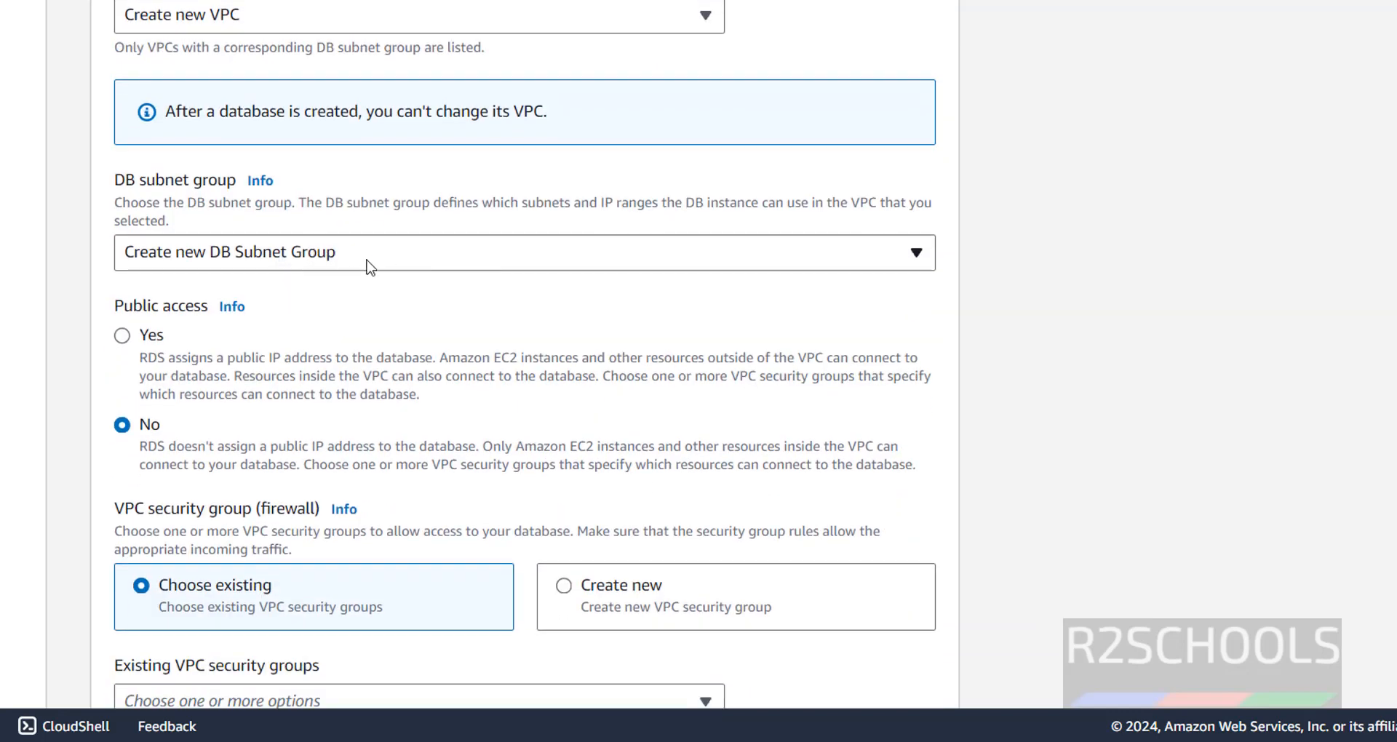
{"action": "left_click", "coordinate": [372, 263]}
{"action": "left_click", "coordinate": [152, 336]}
Step: Choose to create a new VPC security group and name it r2schoolsrds
{"action": "scroll", "coordinate": [453, 319], "scroll_direction": "down", "scroll_amount": 5}
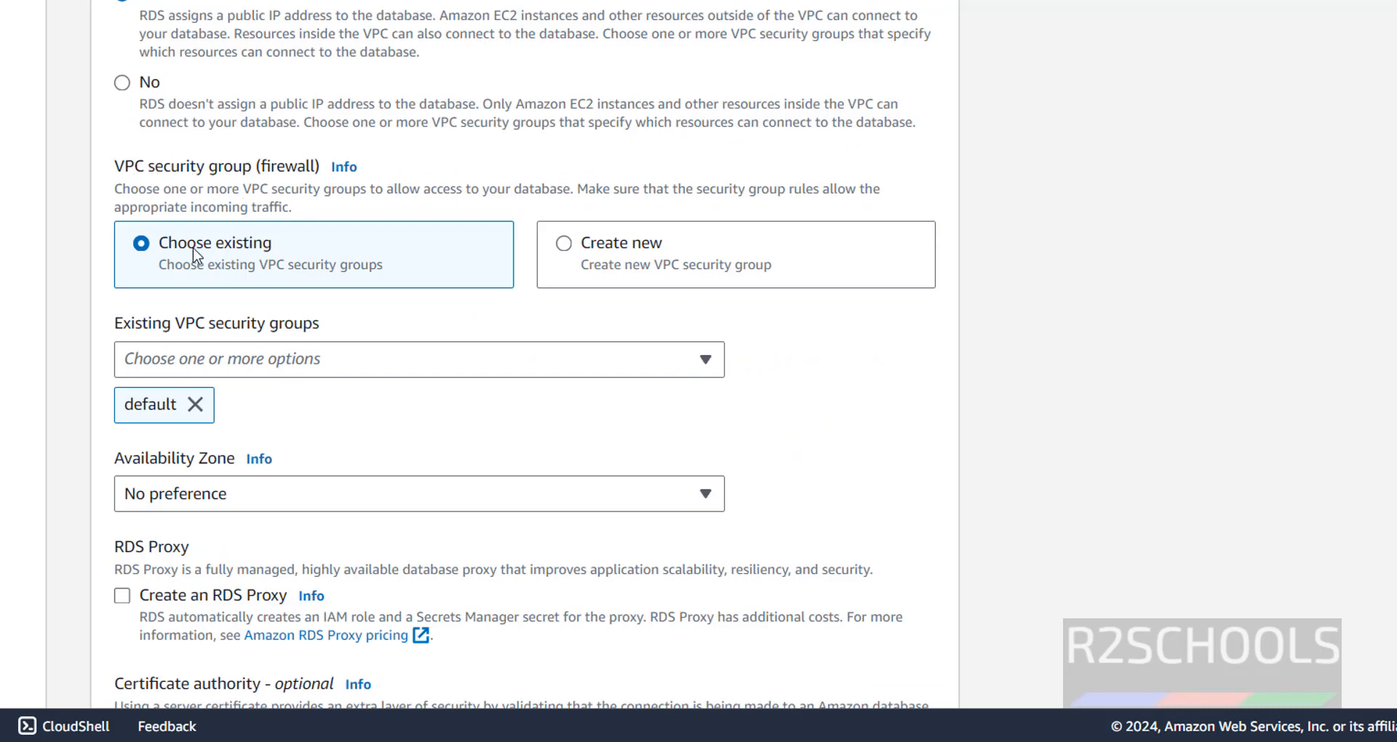
{"action": "left_click", "coordinate": [251, 364]}
{"action": "left_click", "coordinate": [251, 364]}
{"action": "left_click", "coordinate": [565, 245]}
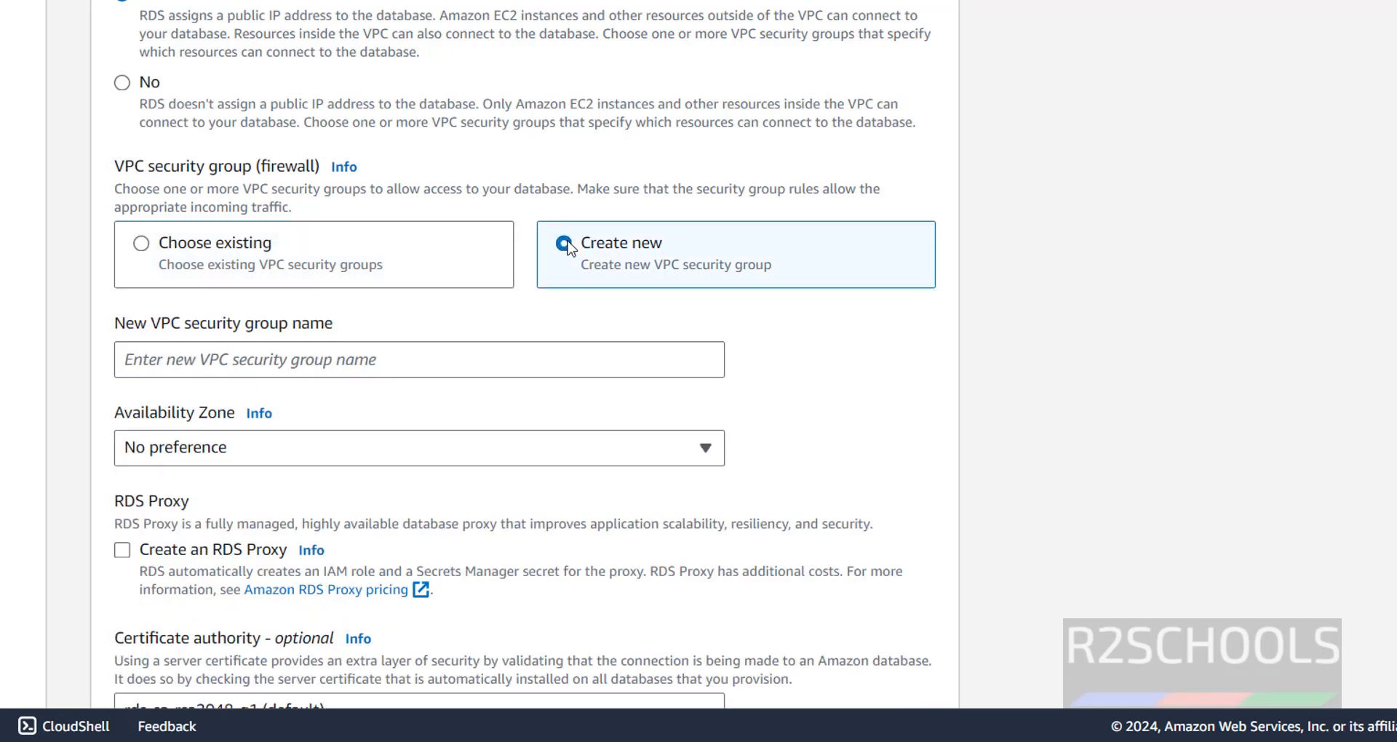
{"action": "left_click", "coordinate": [371, 360]}
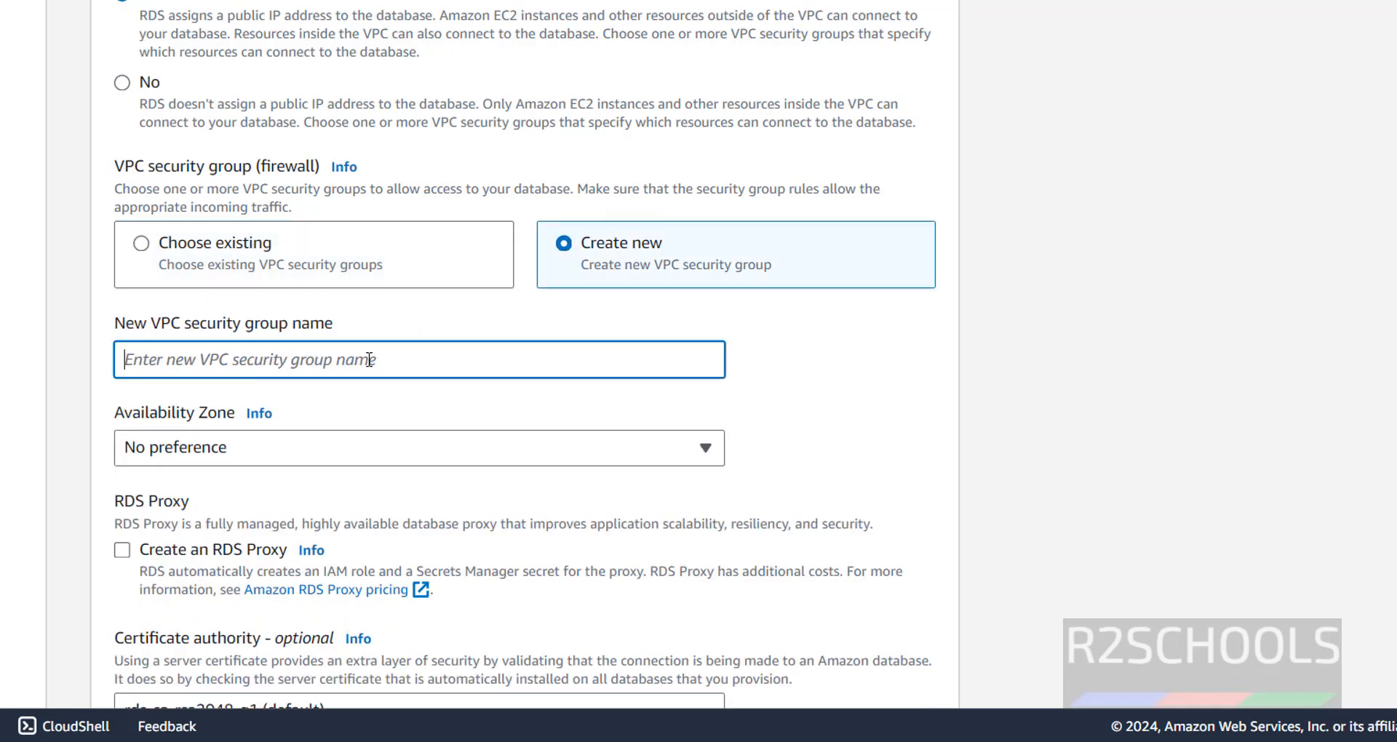
{"action": "type", "text": "r2school"}
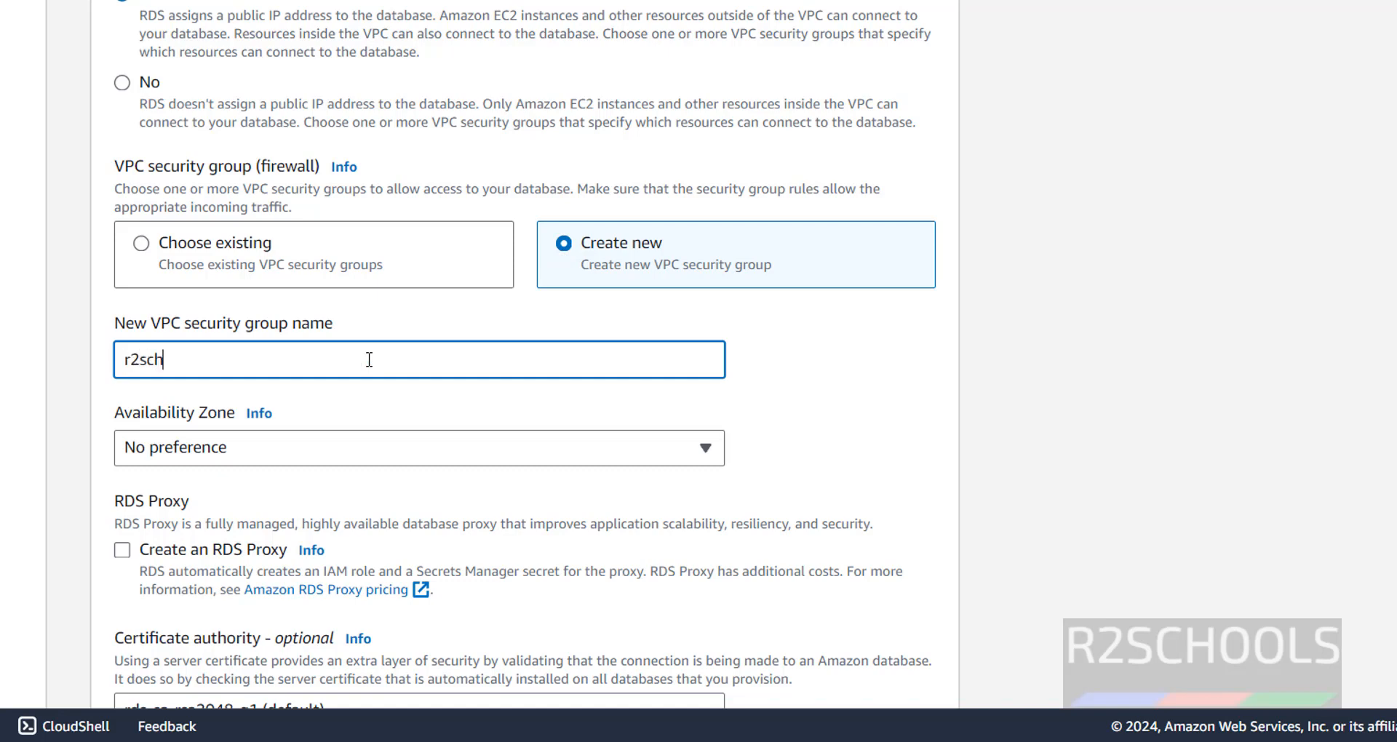
{"action": "type", "text": "ds"}
Step: Set the Availability Zone to us-east-1a
{"action": "scroll", "coordinate": [369, 360], "scroll_direction": "down", "scroll_amount": 3}
{"action": "left_click", "coordinate": [329, 230]}
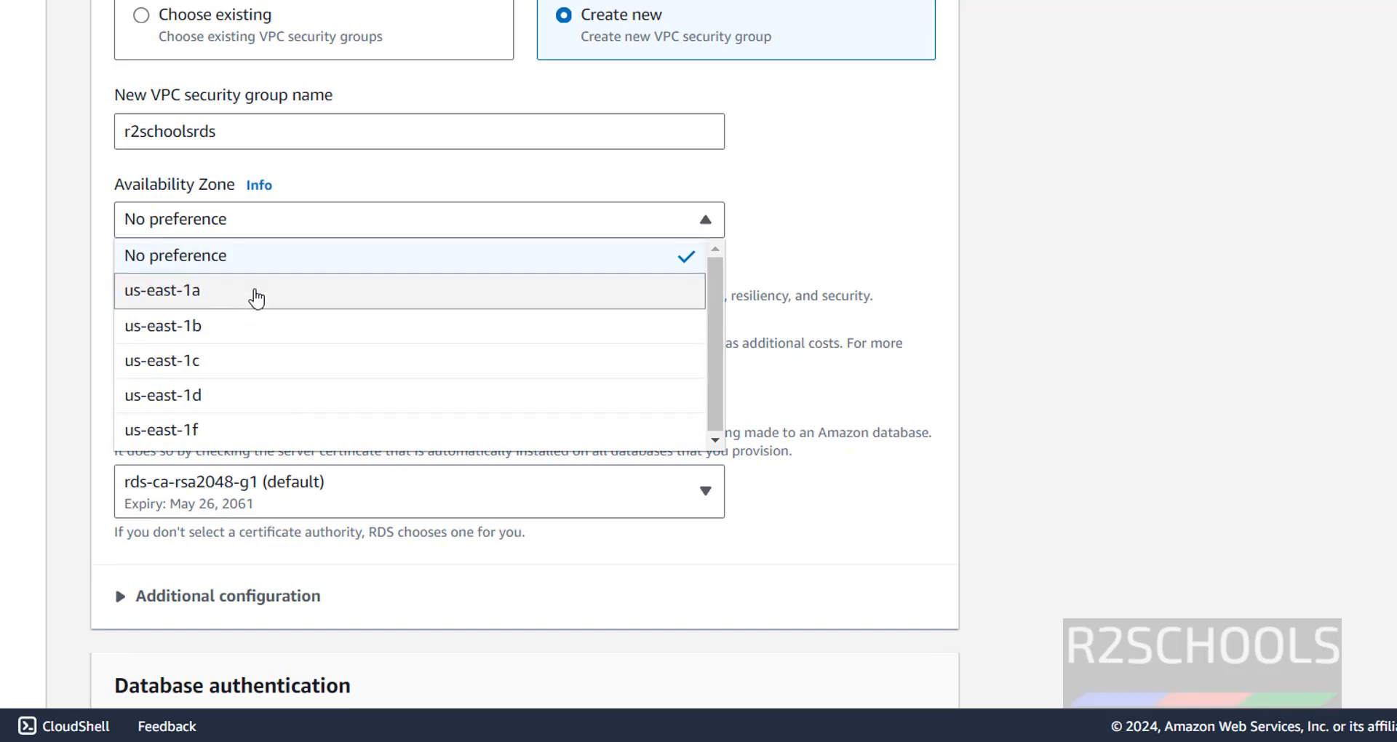
{"action": "left_click", "coordinate": [256, 297]}
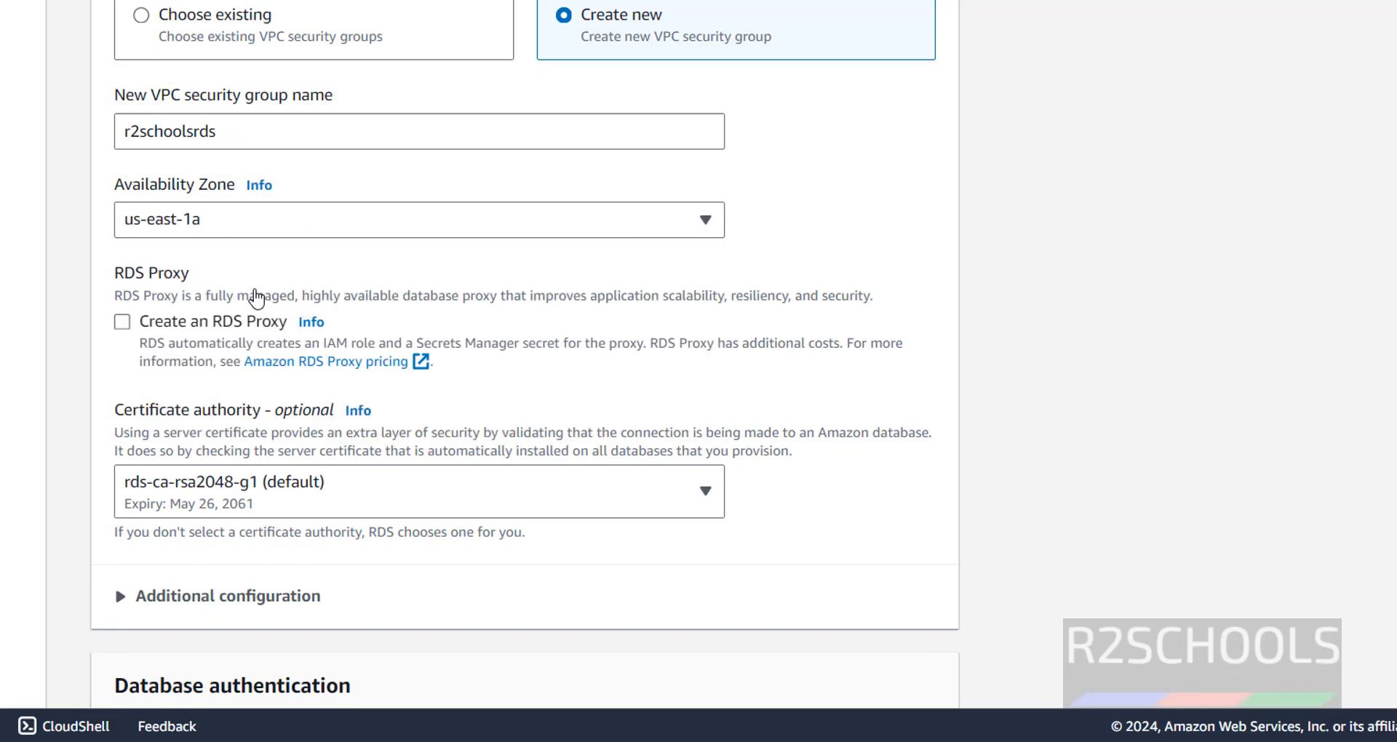
Step: Review the certificate authority, database authentication and Performance Insights monitoring settings
{"action": "scroll", "coordinate": [351, 279], "scroll_direction": "down", "scroll_amount": 3}
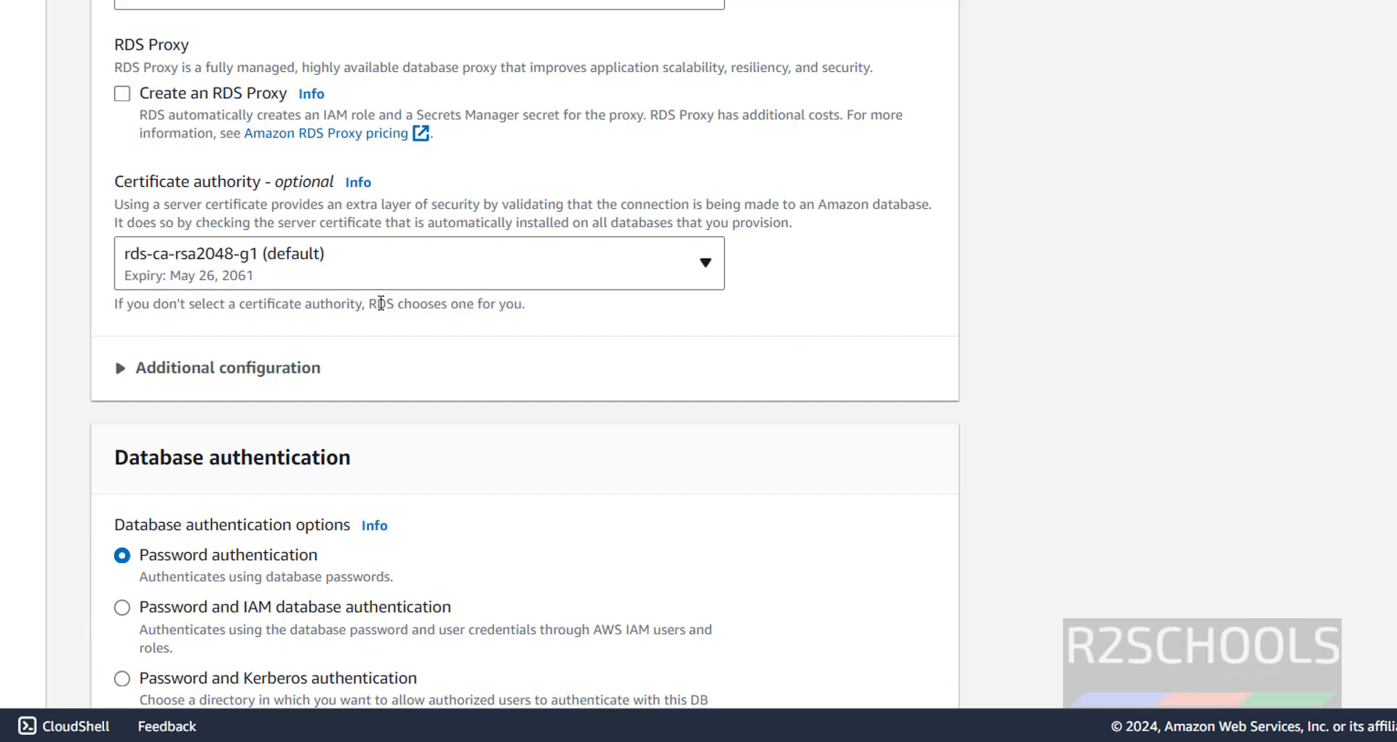
{"action": "scroll", "coordinate": [458, 305], "scroll_direction": "down", "scroll_amount": 2}
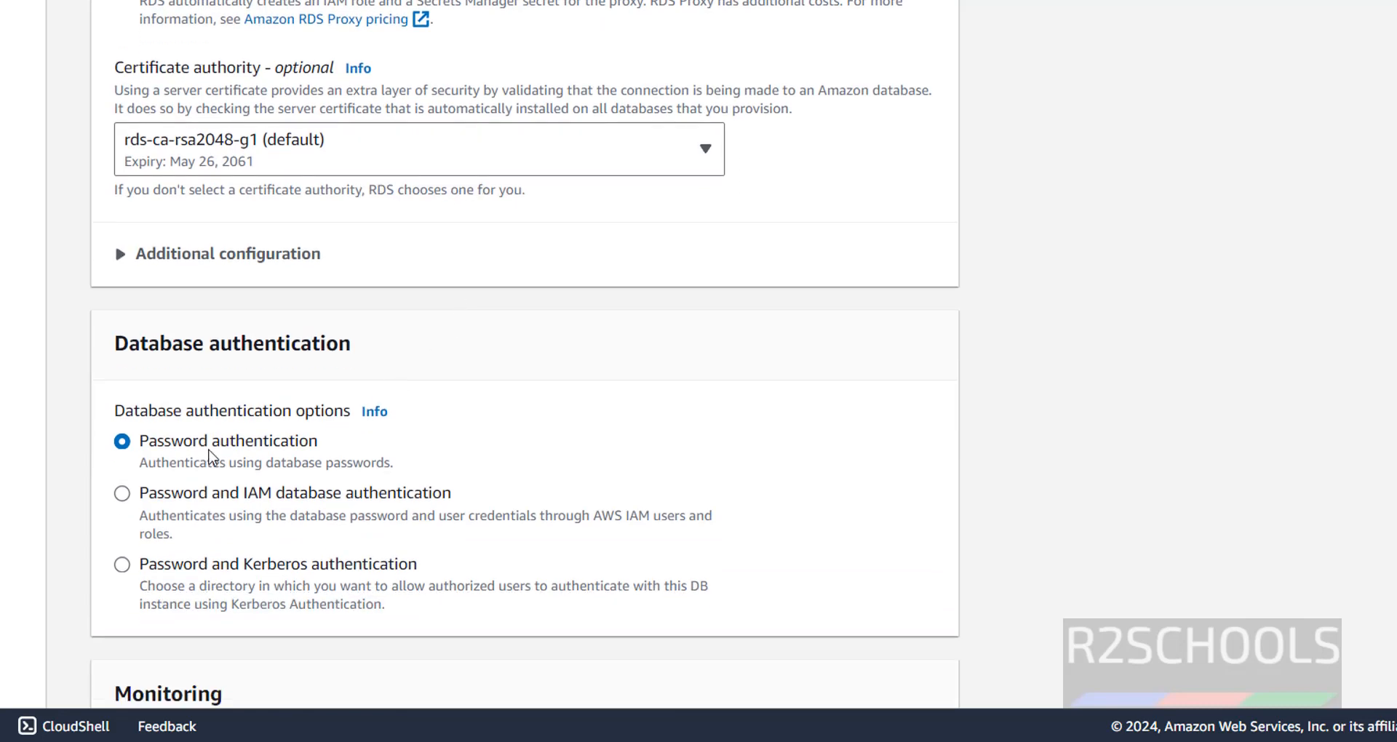
{"action": "scroll", "coordinate": [442, 422], "scroll_direction": "down", "scroll_amount": 1}
{"action": "scroll", "coordinate": [442, 422], "scroll_direction": "down", "scroll_amount": 3}
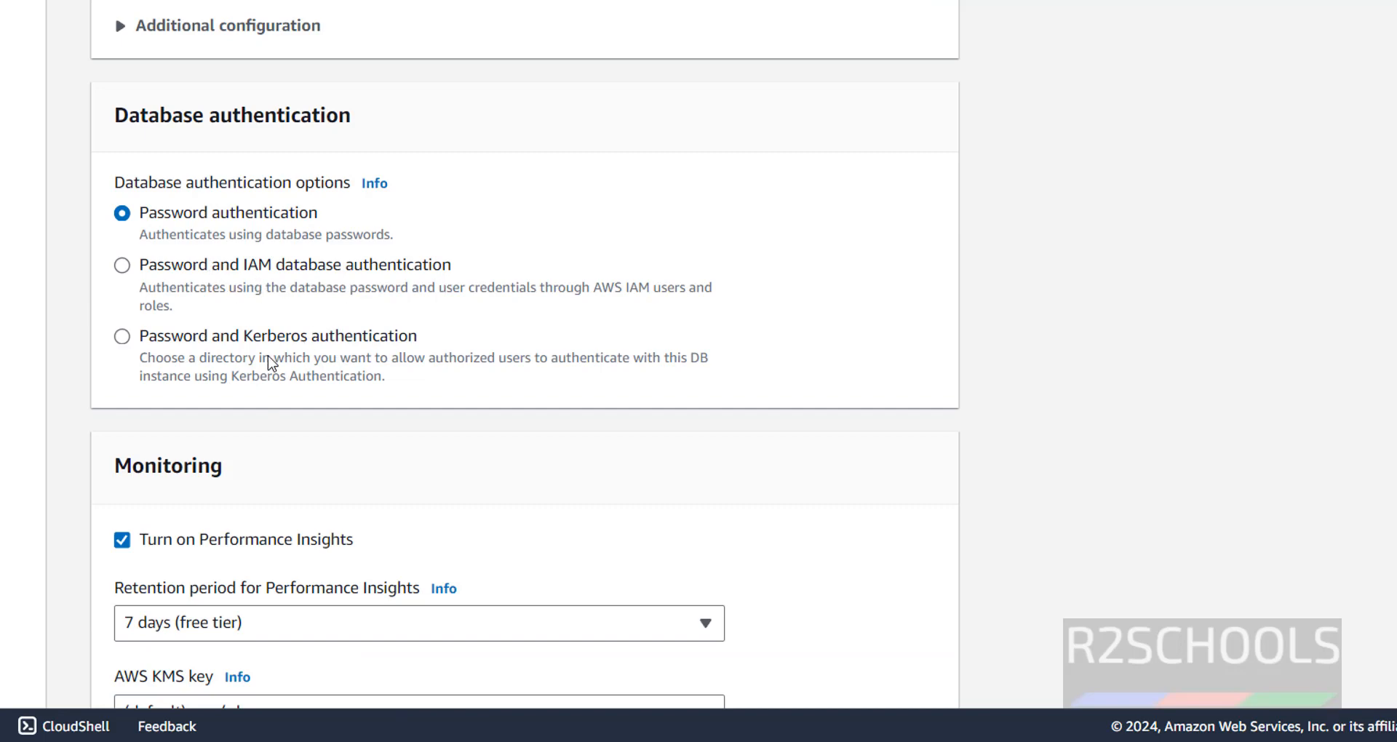
{"action": "scroll", "coordinate": [388, 354], "scroll_direction": "down", "scroll_amount": 5}
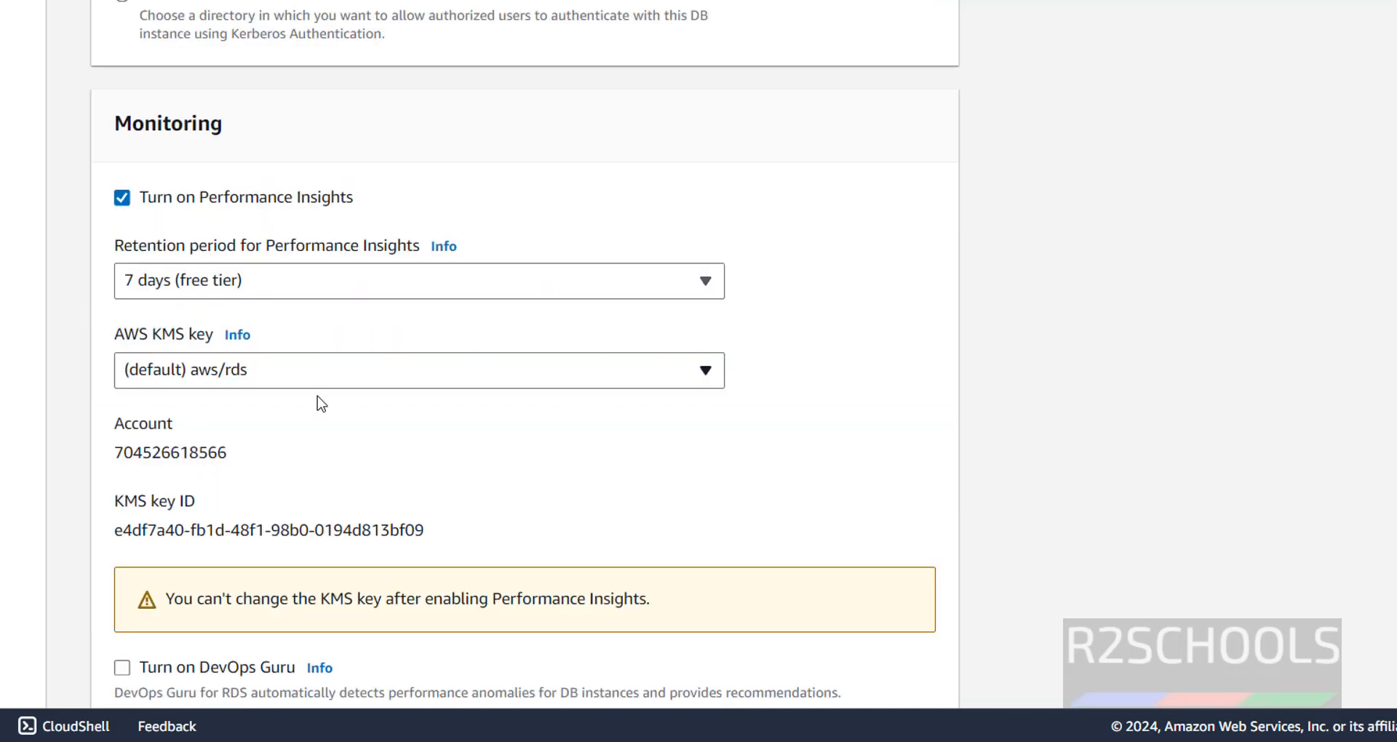
{"action": "scroll", "coordinate": [338, 429], "scroll_direction": "down", "scroll_amount": 2}
{"action": "scroll", "coordinate": [342, 428], "scroll_direction": "down", "scroll_amount": 5}
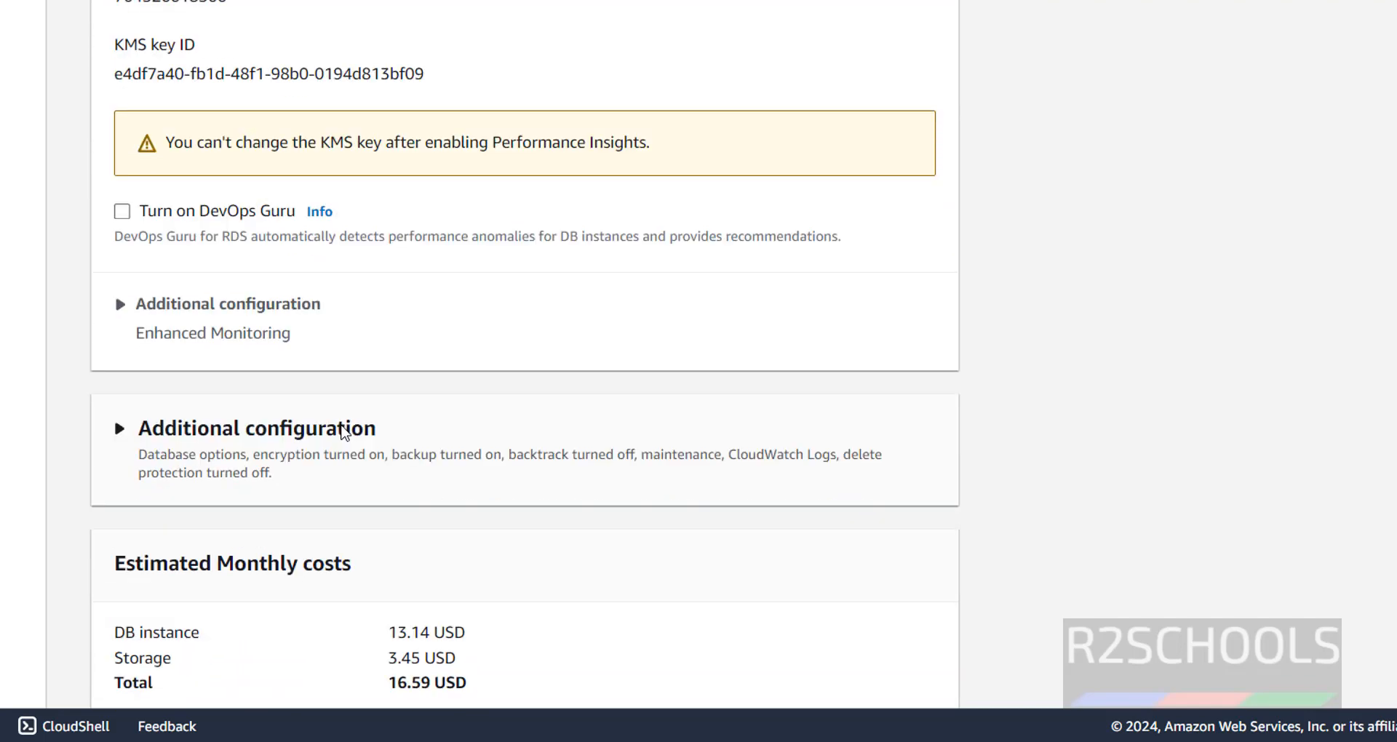
Step: Examine the estimated monthly costs for the instance and storage, and the Free Tier allowances
{"action": "scroll", "coordinate": [275, 406], "scroll_direction": "down", "scroll_amount": 2}
{"action": "scroll", "coordinate": [312, 410], "scroll_direction": "down", "scroll_amount": 3}
{"action": "left_click_drag", "start_coordinate": [115, 289], "coordinate": [505, 335]}
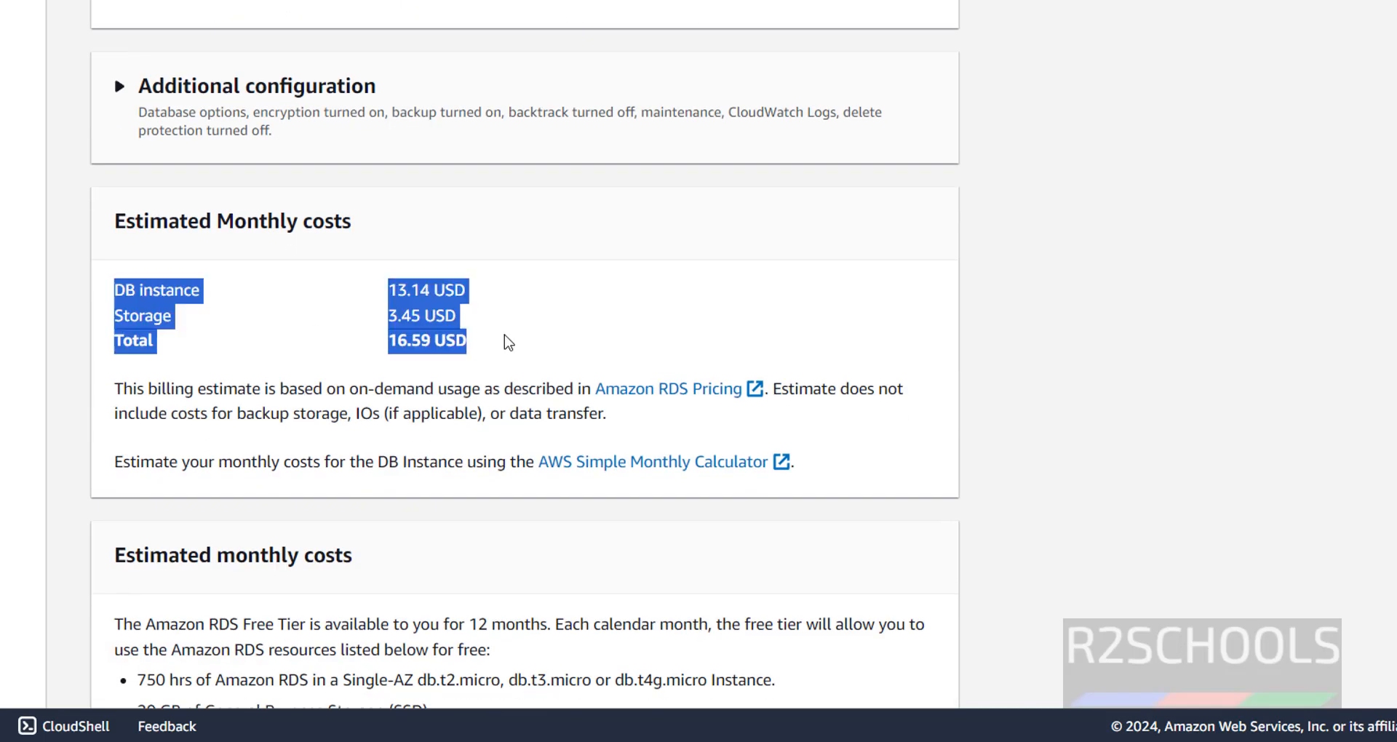
{"action": "left_click", "coordinate": [325, 342]}
{"action": "left_click_drag", "start_coordinate": [125, 290], "coordinate": [498, 341]}
{"action": "scroll", "coordinate": [808, 284], "scroll_direction": "up", "scroll_amount": 8}
{"action": "scroll", "coordinate": [789, 303], "scroll_direction": "down", "scroll_amount": 11}
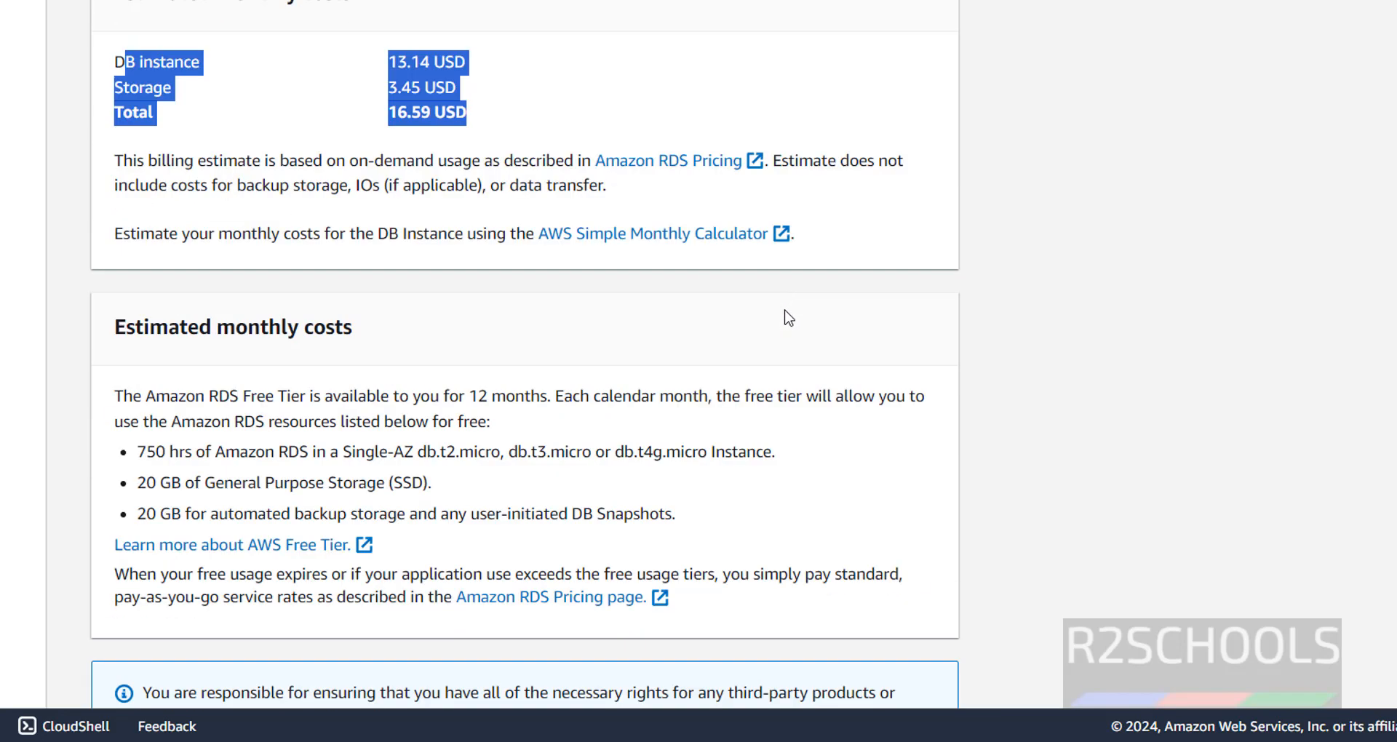
{"action": "left_click", "coordinate": [492, 331]}
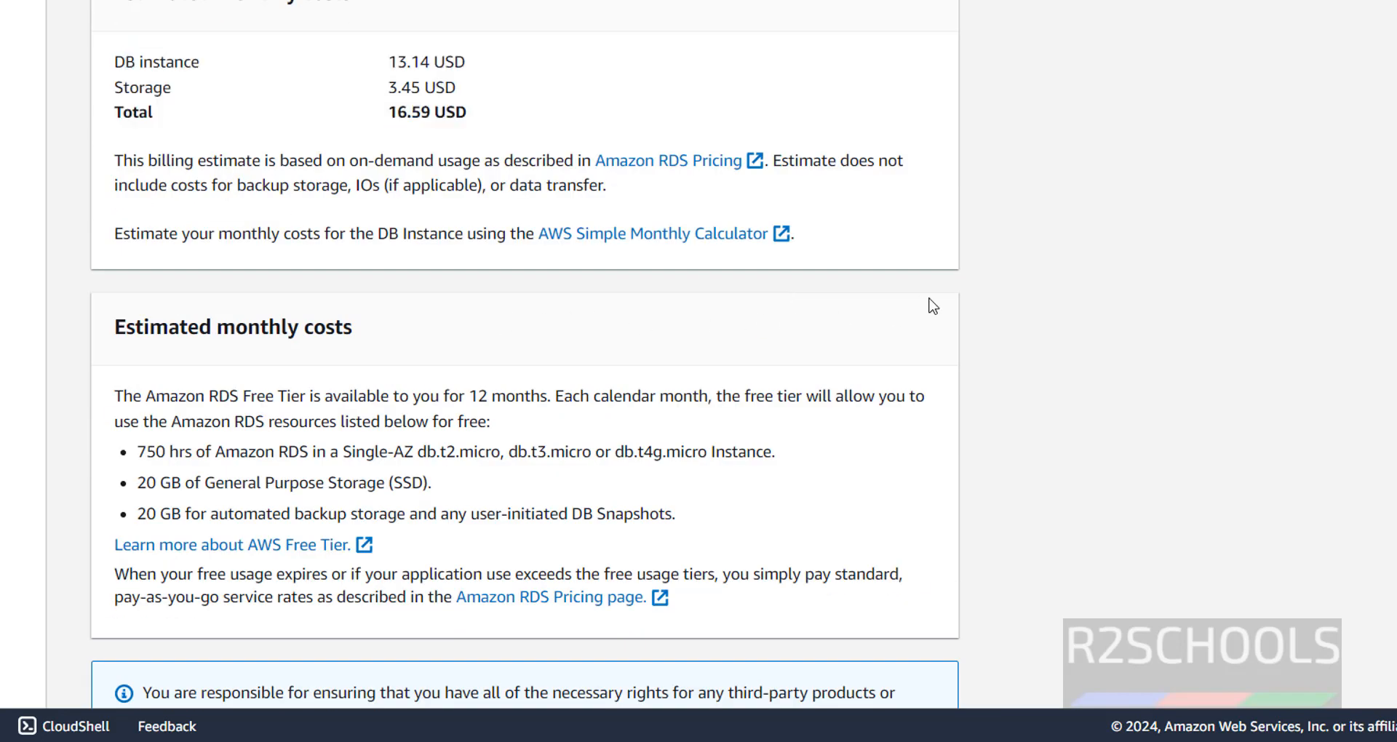
{"action": "scroll", "coordinate": [801, 313], "scroll_direction": "down", "scroll_amount": 3}
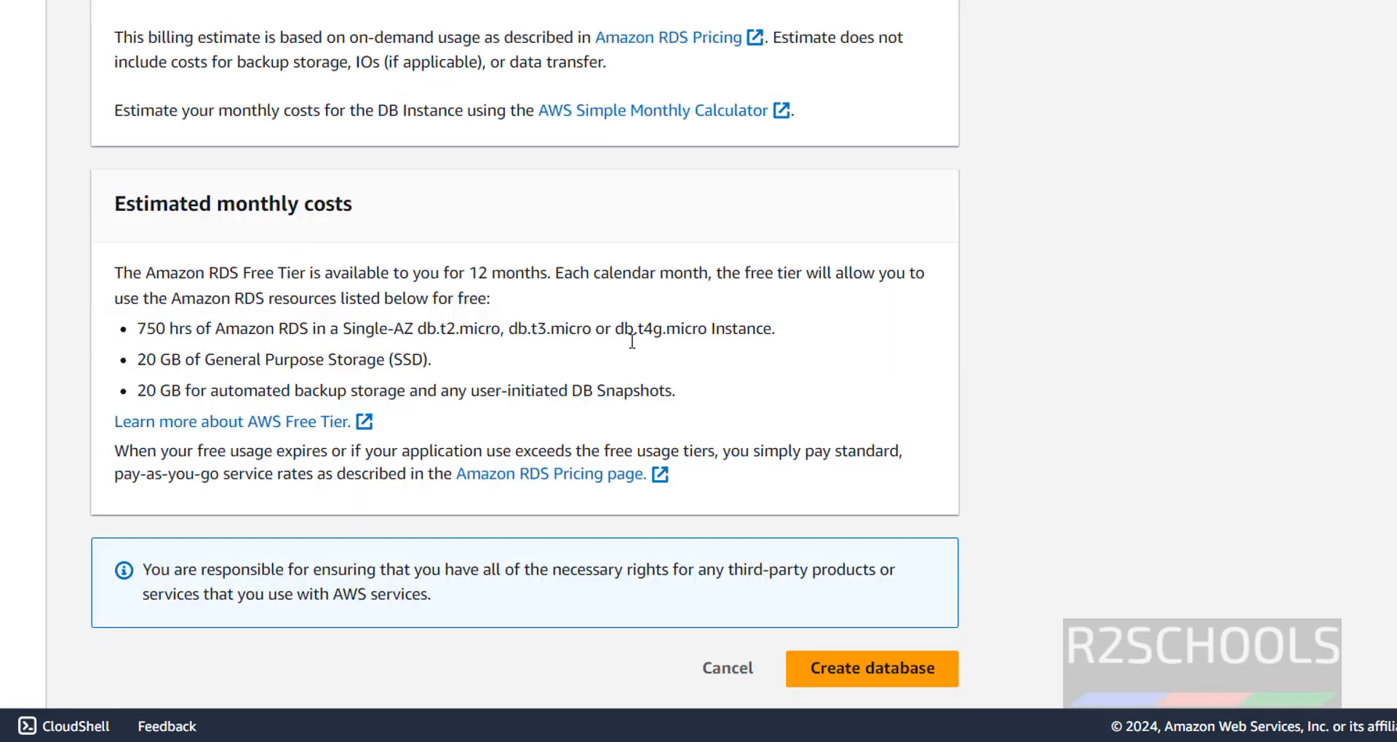
Step: Recheck the instance class, storage settings and cost estimate, and try to create the database
{"action": "scroll", "coordinate": [476, 266], "scroll_direction": "up", "scroll_amount": 20}
{"action": "scroll", "coordinate": [902, 288], "scroll_direction": "down", "scroll_amount": 15}
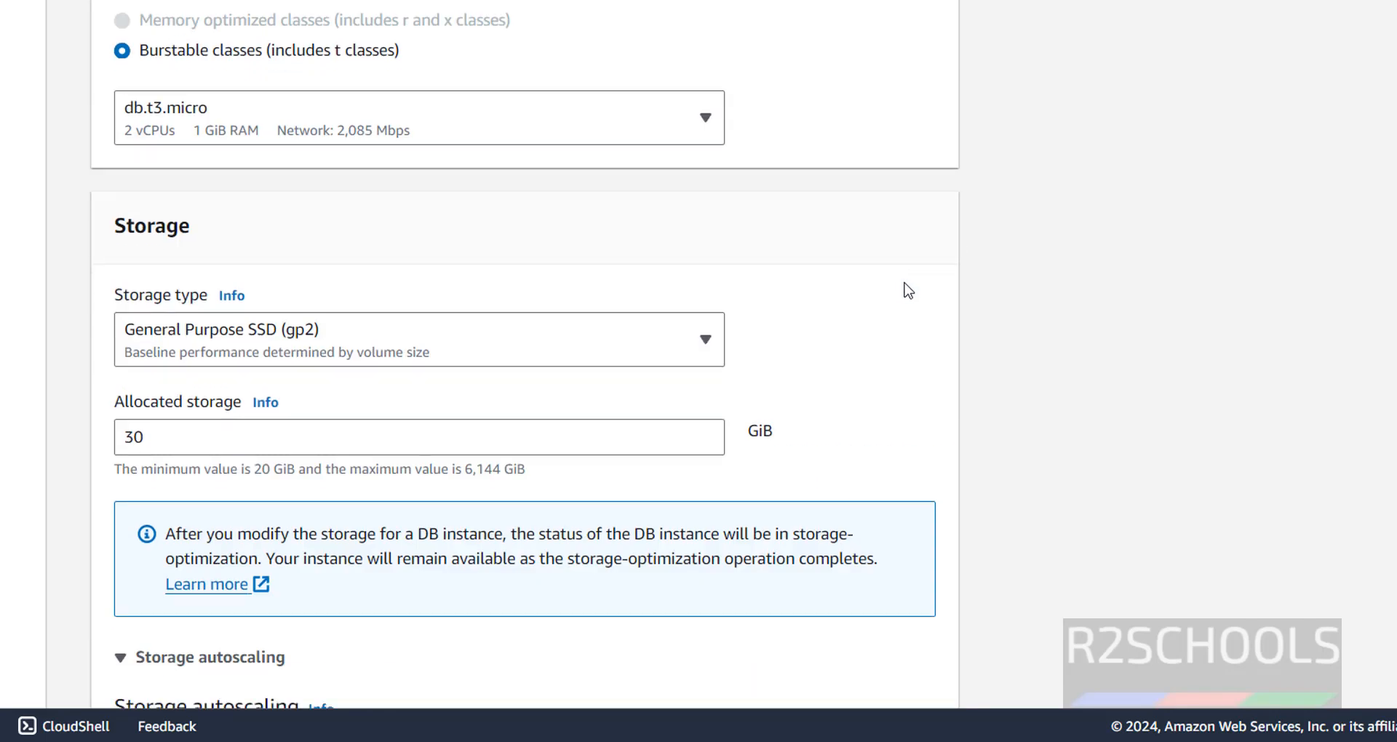
{"action": "scroll", "coordinate": [952, 273], "scroll_direction": "down", "scroll_amount": 20}
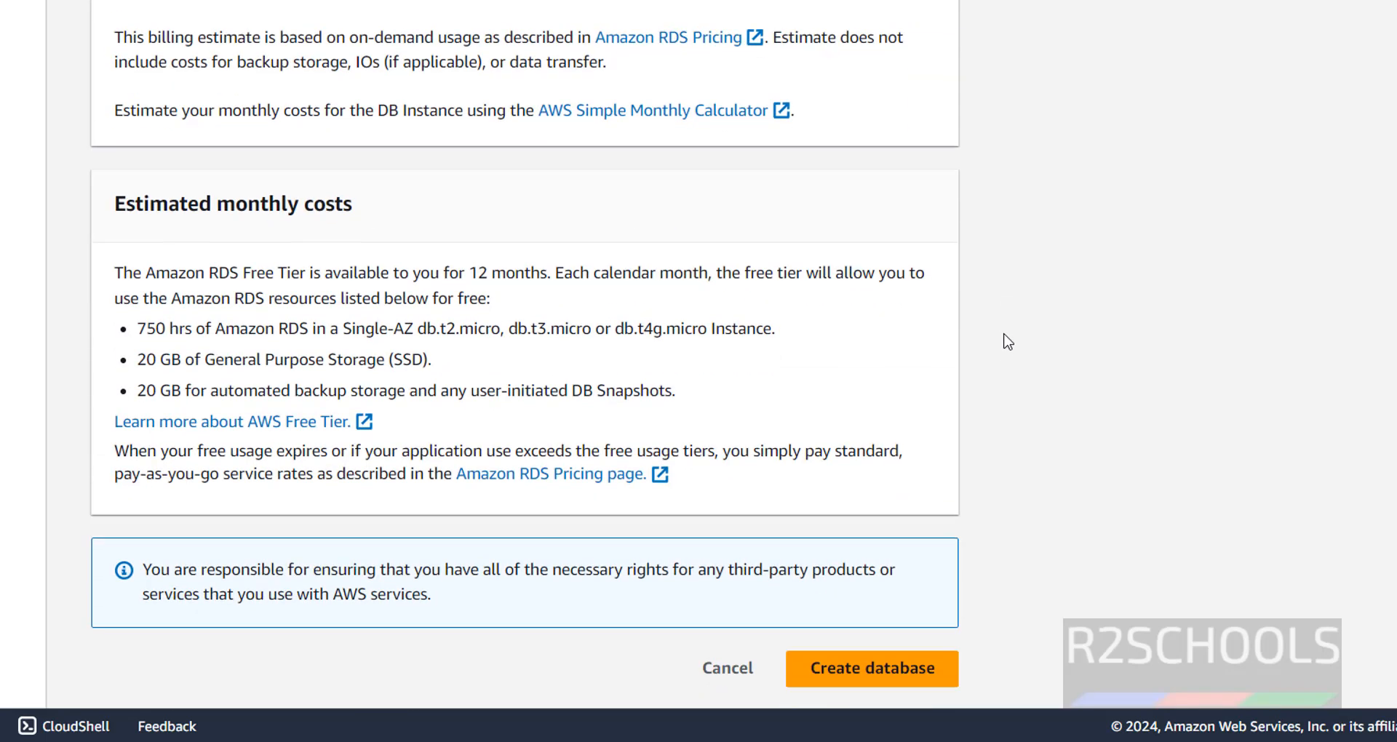
{"action": "left_click", "coordinate": [866, 677]}
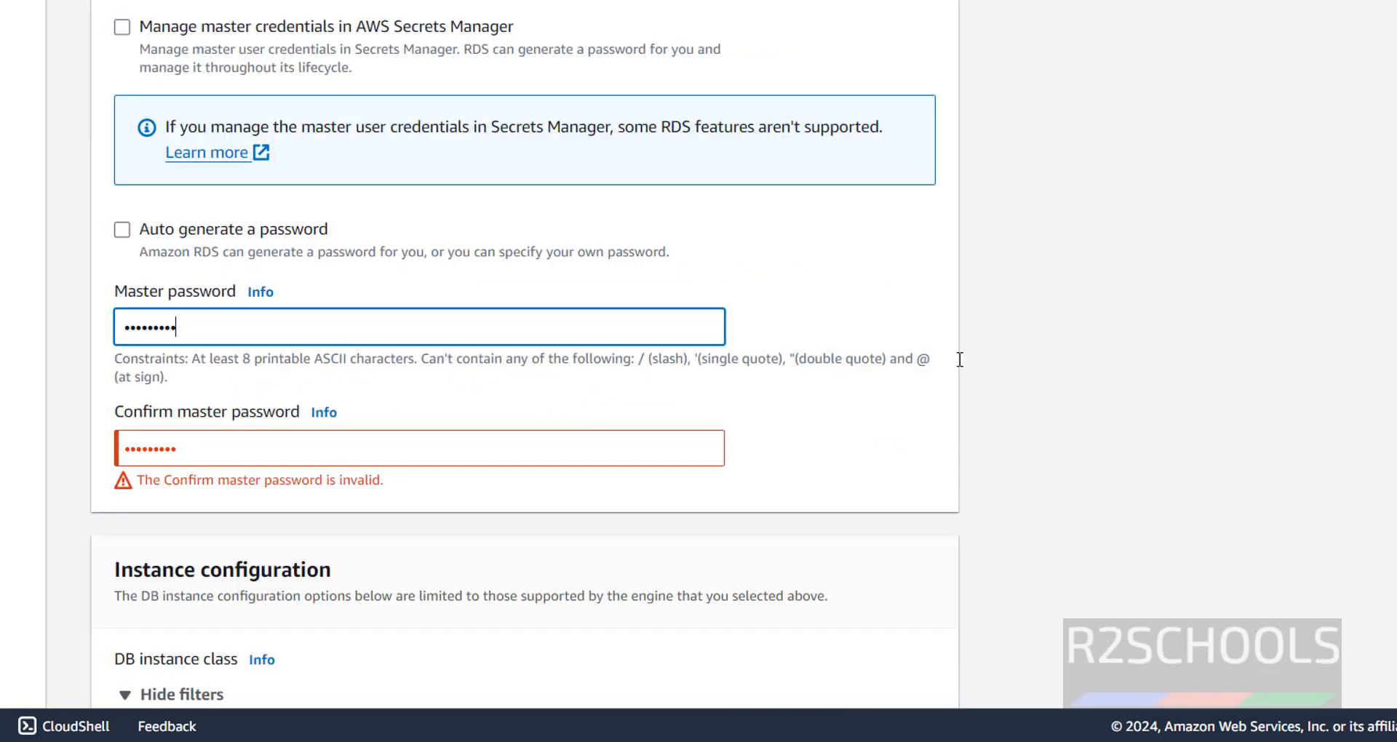
Step: Re-enter the master password and enter the same password in the confirmation field
{"action": "double_click", "coordinate": [134, 337]}
{"action": "type", "text": "•••••••••••"}
{"action": "key", "text": "Tab"}
{"action": "key", "text": "Tab"}
{"action": "type", "text": "•"}
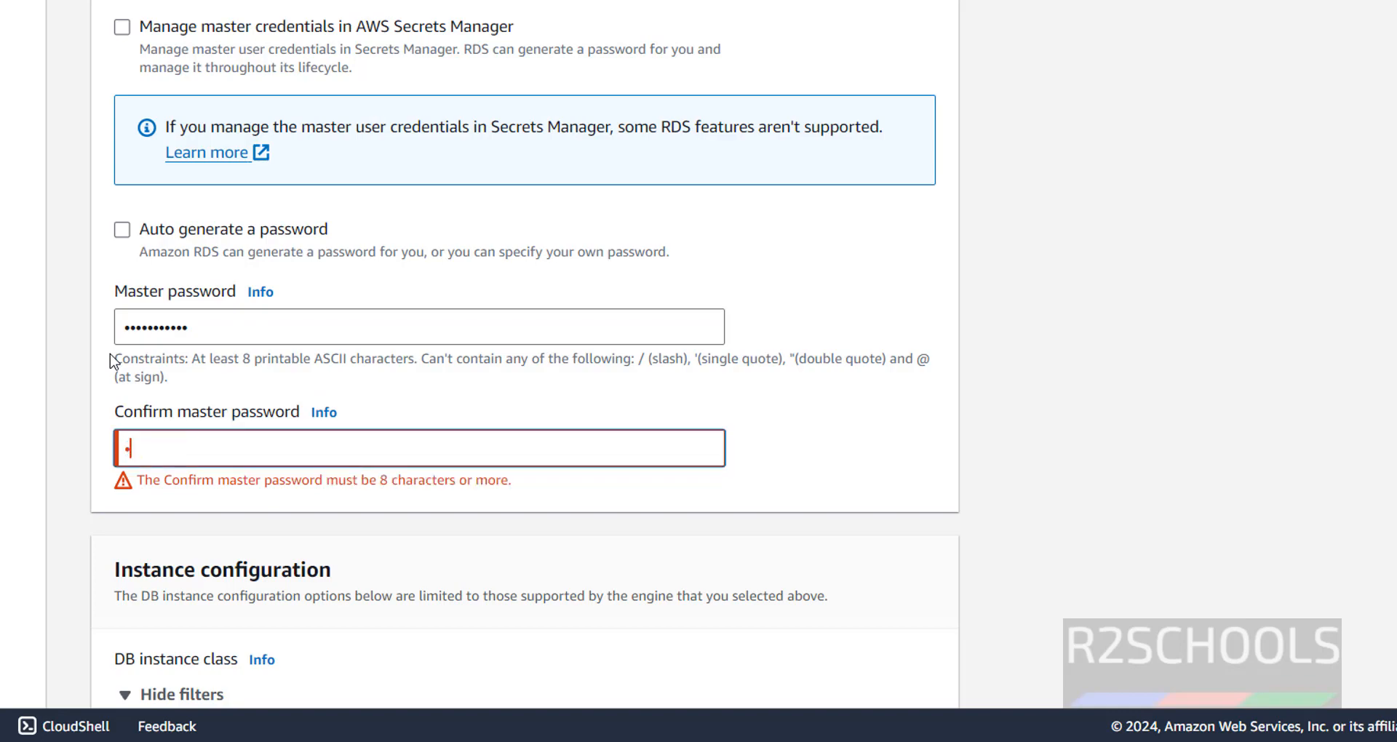
{"action": "type", "text": "••••••••••"}
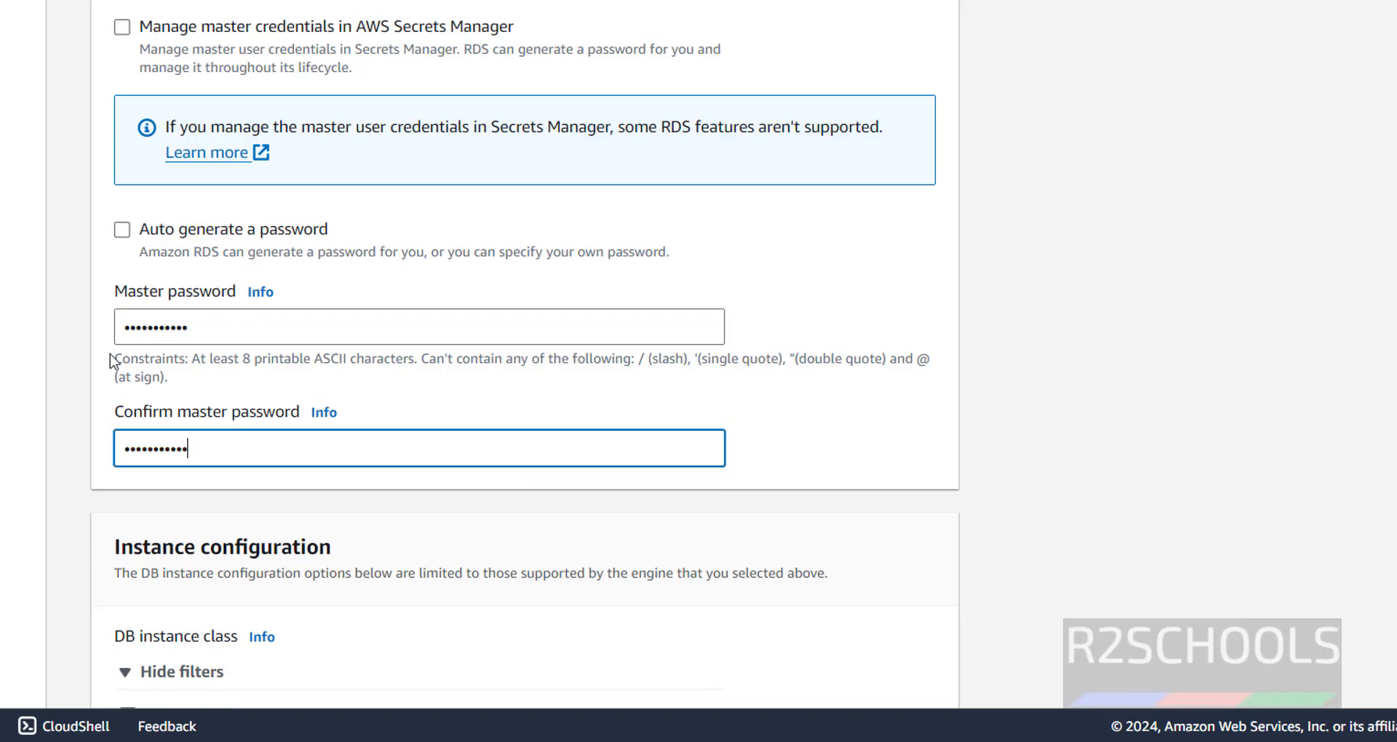
Step: Create the database with the configured settings and dismiss the suggested add-ons for r2schools
{"action": "scroll", "coordinate": [1148, 325], "scroll_direction": "down", "scroll_amount": 20}
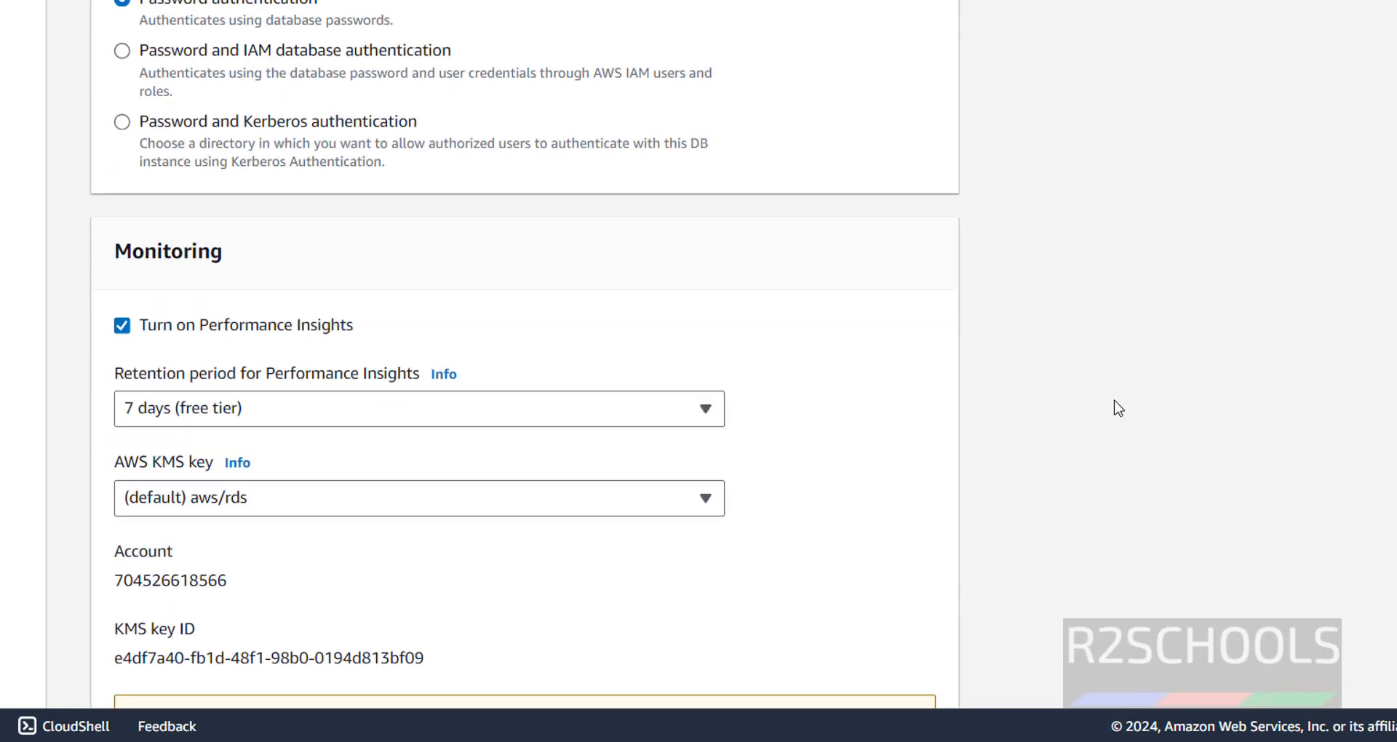
{"action": "scroll", "coordinate": [1118, 409], "scroll_direction": "down", "scroll_amount": 15}
{"action": "left_click", "coordinate": [895, 677]}
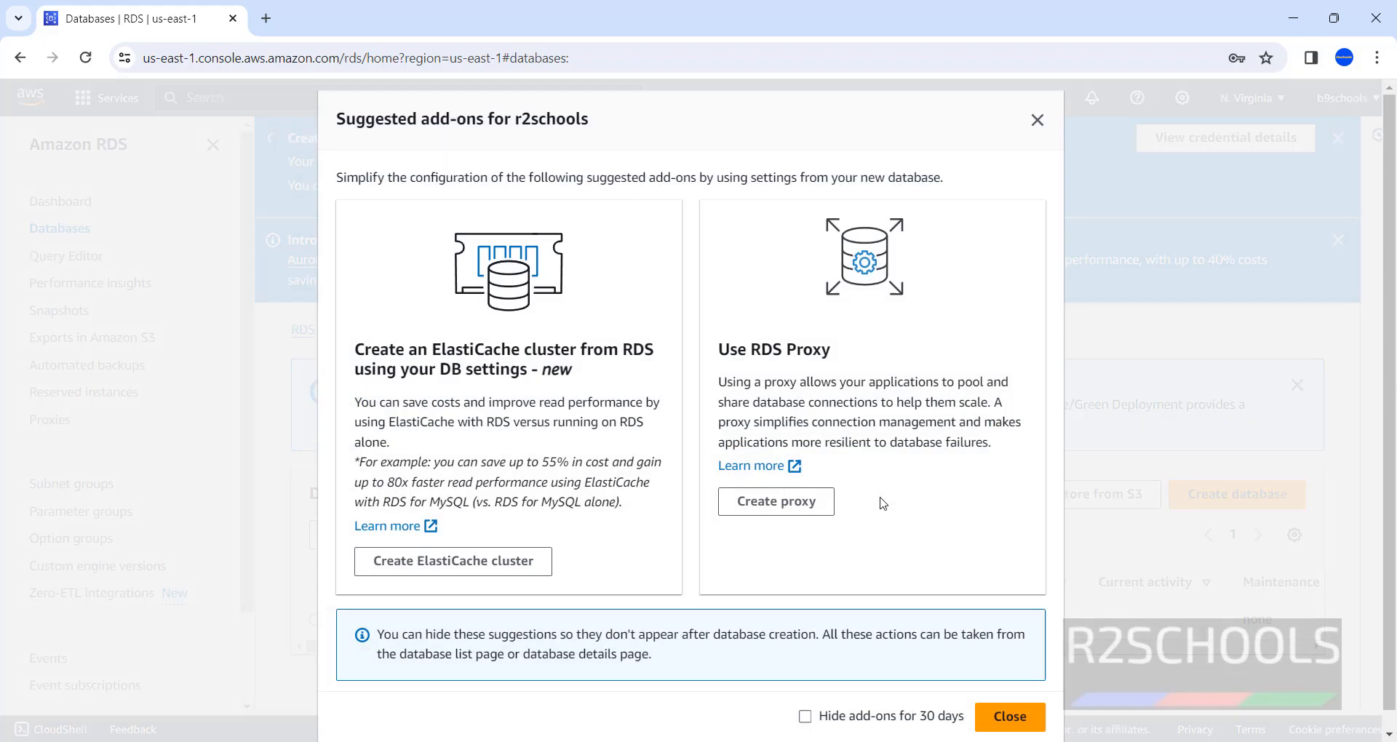
{"action": "left_click", "coordinate": [1003, 717]}
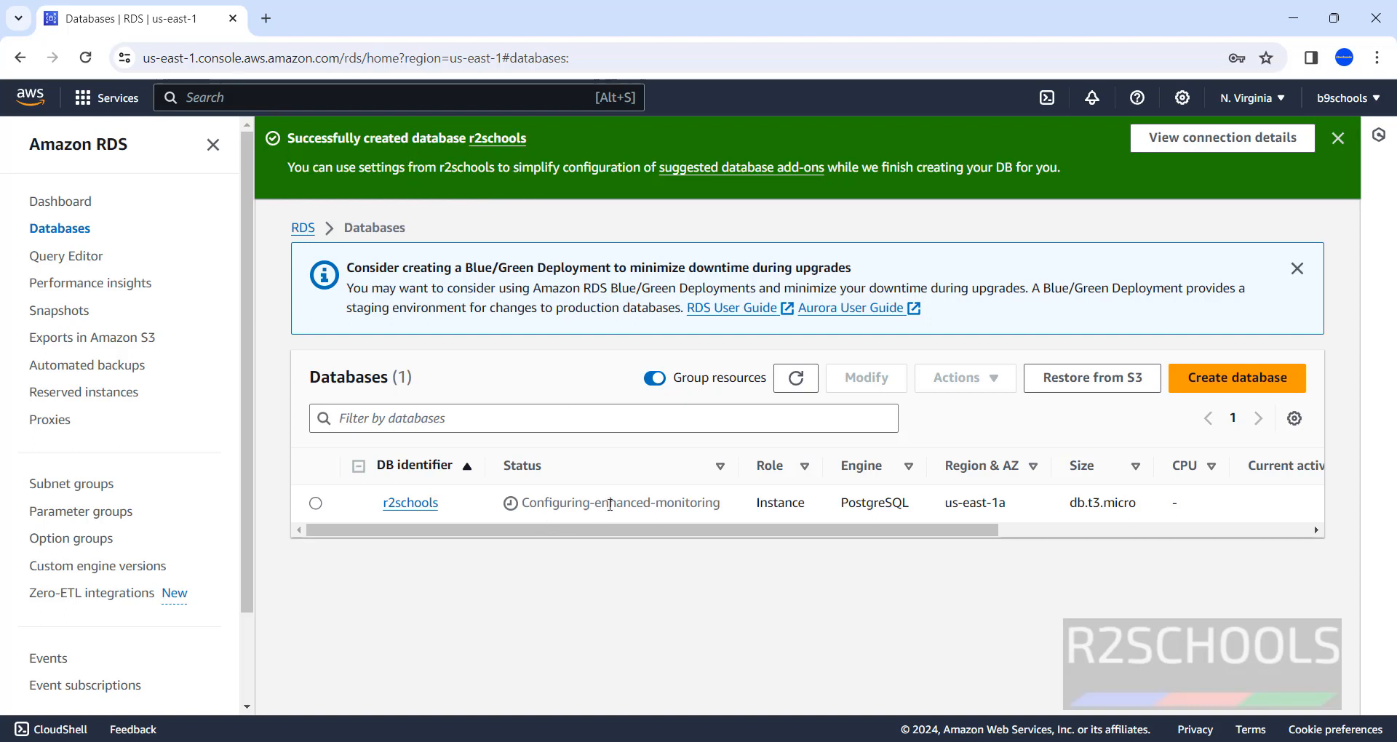
Step: Refresh the databases list to update the instance status and open the details of r2schools
{"action": "left_click", "coordinate": [796, 381]}
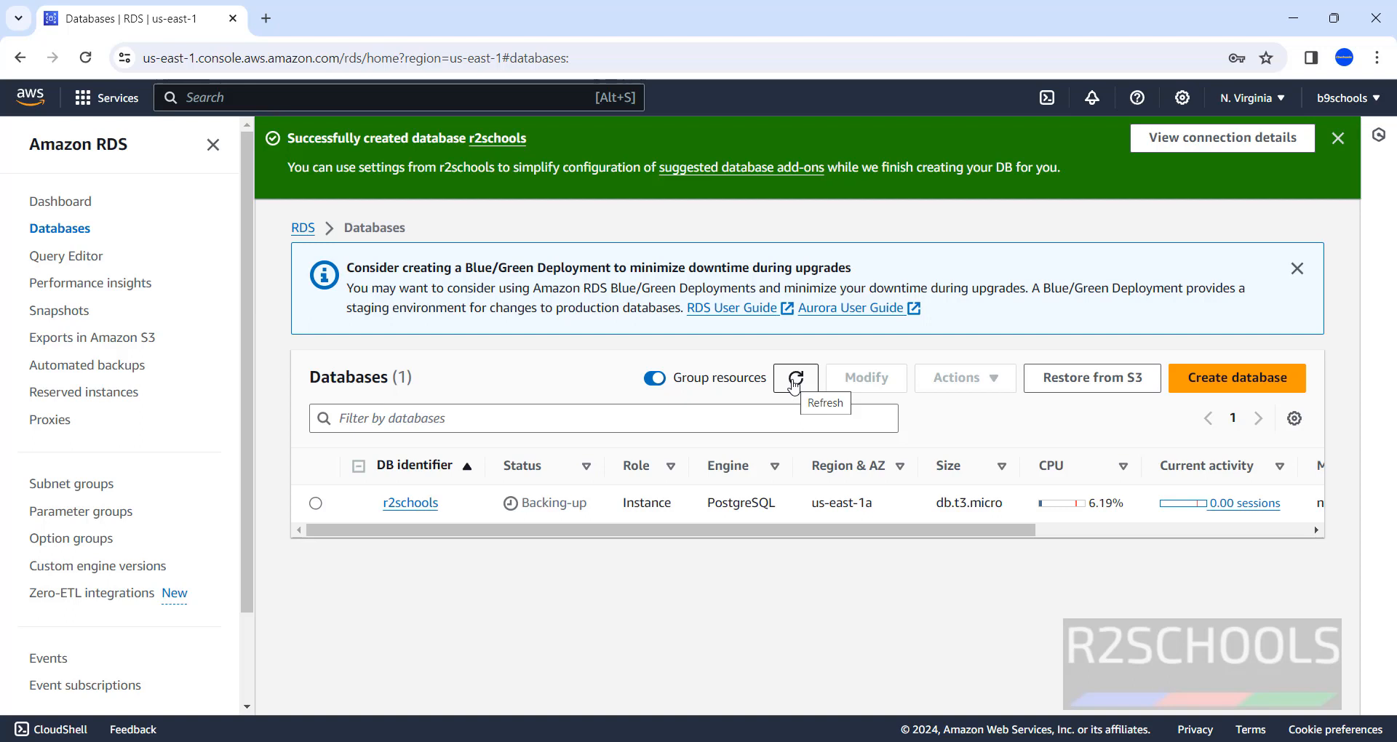
{"action": "left_click", "coordinate": [796, 381]}
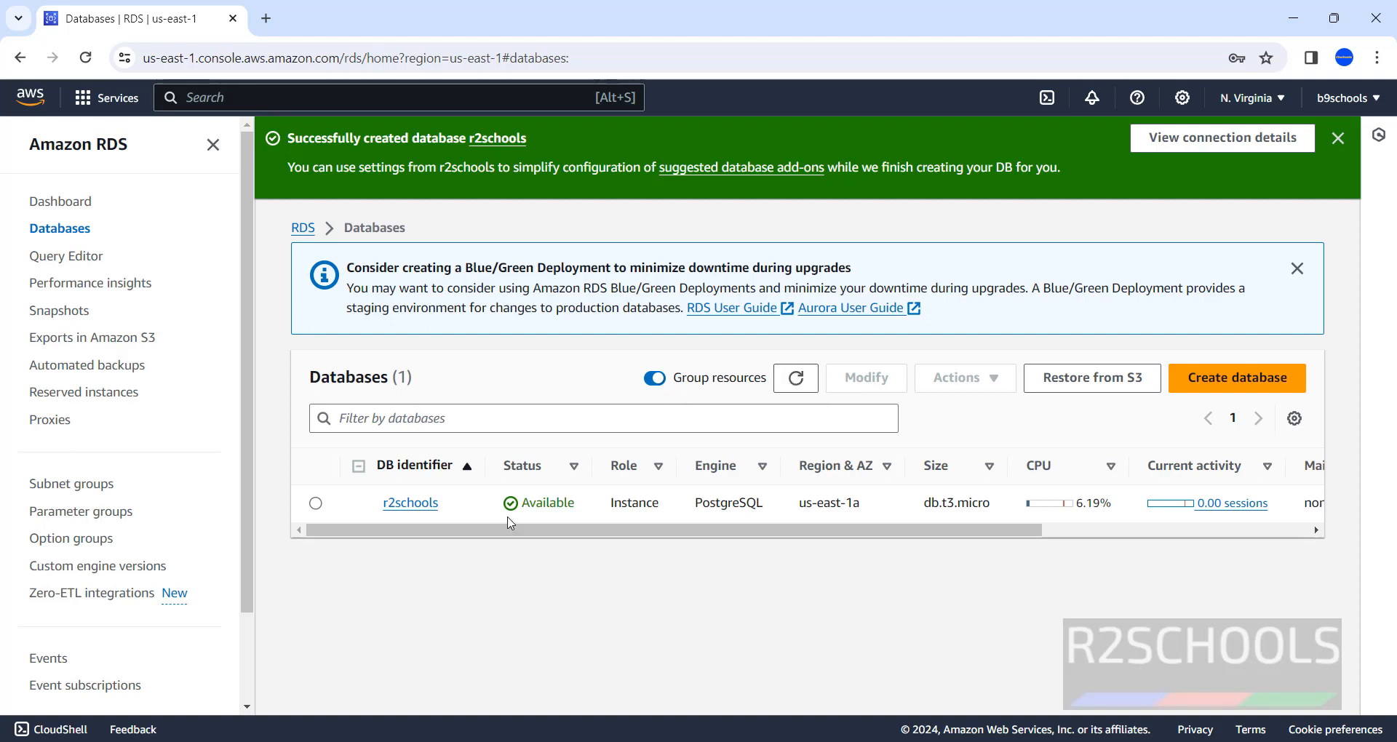
{"action": "left_click", "coordinate": [795, 382]}
{"action": "left_click", "coordinate": [422, 508]}
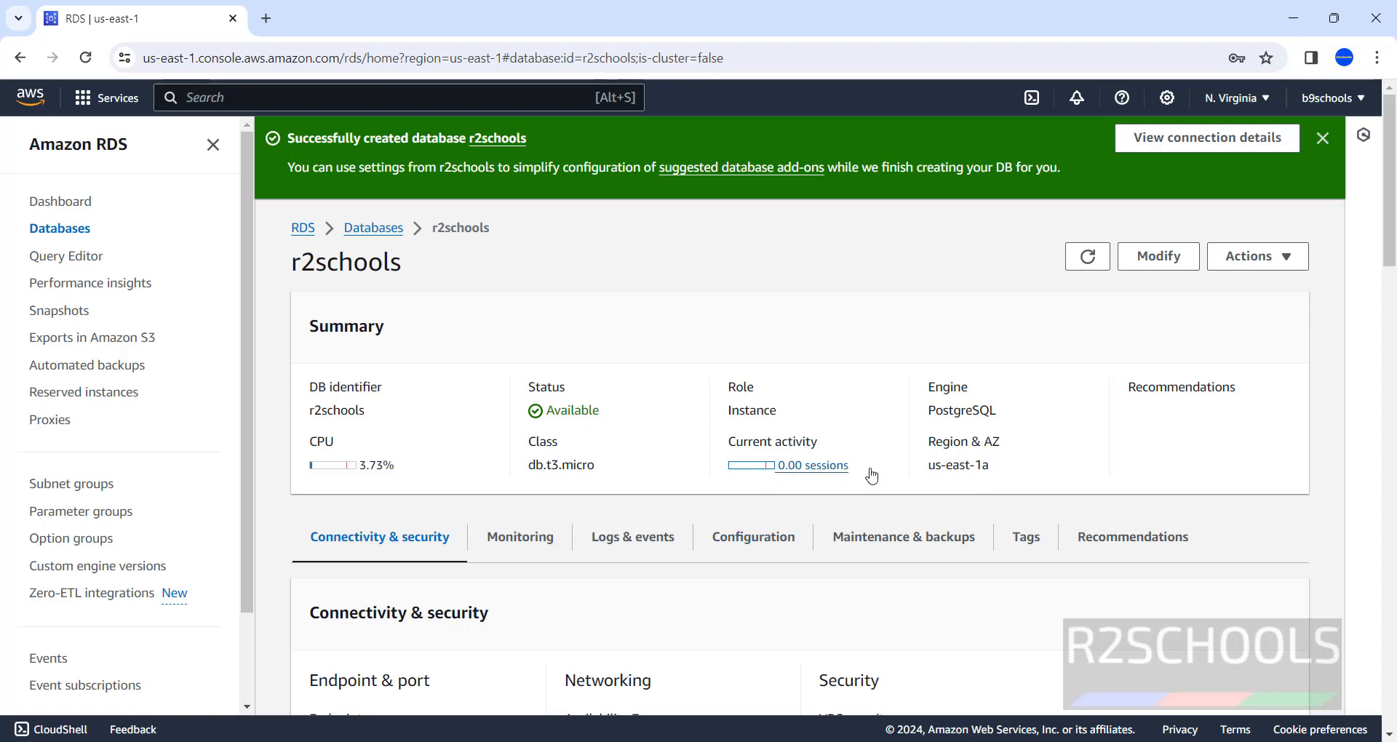
Step: Look through the r2schools instance's connectivity and security, monitoring, and logs and events details
{"action": "scroll", "coordinate": [757, 508], "scroll_direction": "down", "scroll_amount": 4}
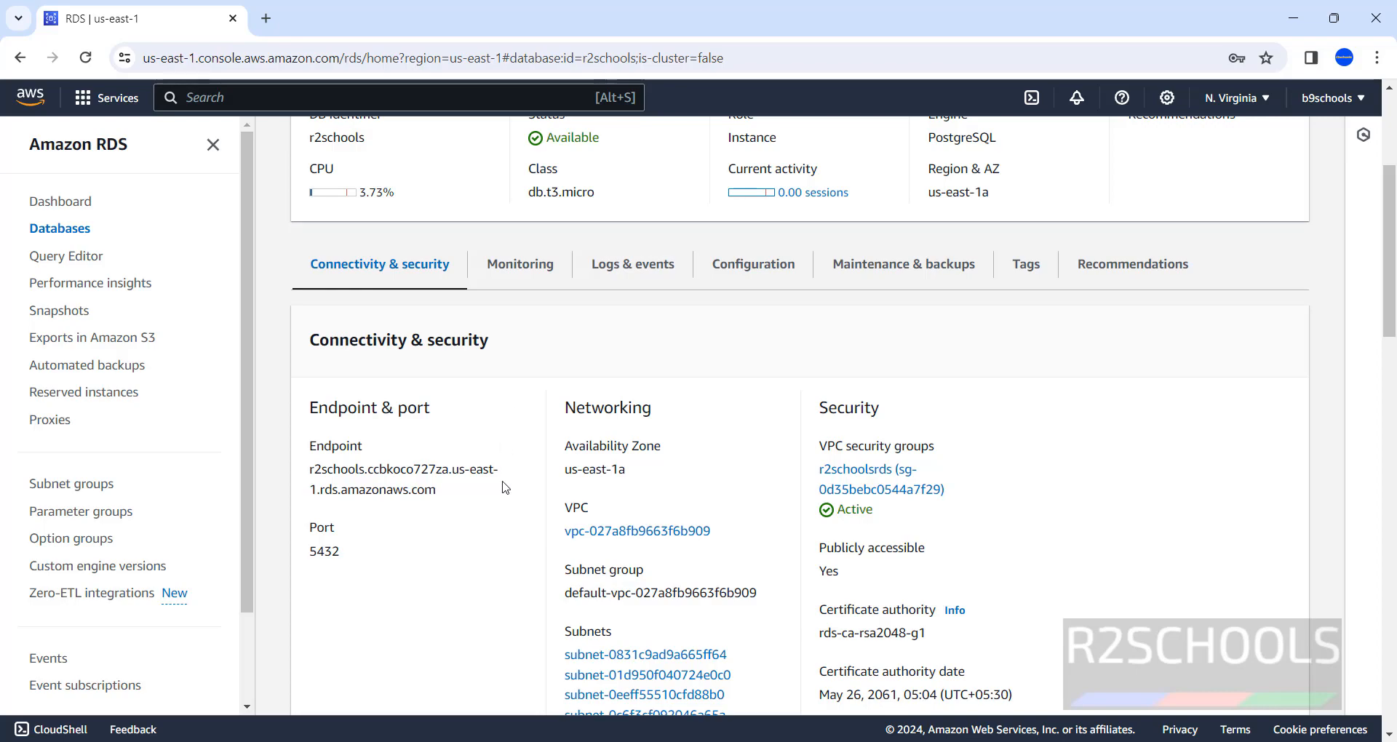
{"action": "scroll", "coordinate": [500, 487], "scroll_direction": "down", "scroll_amount": 12}
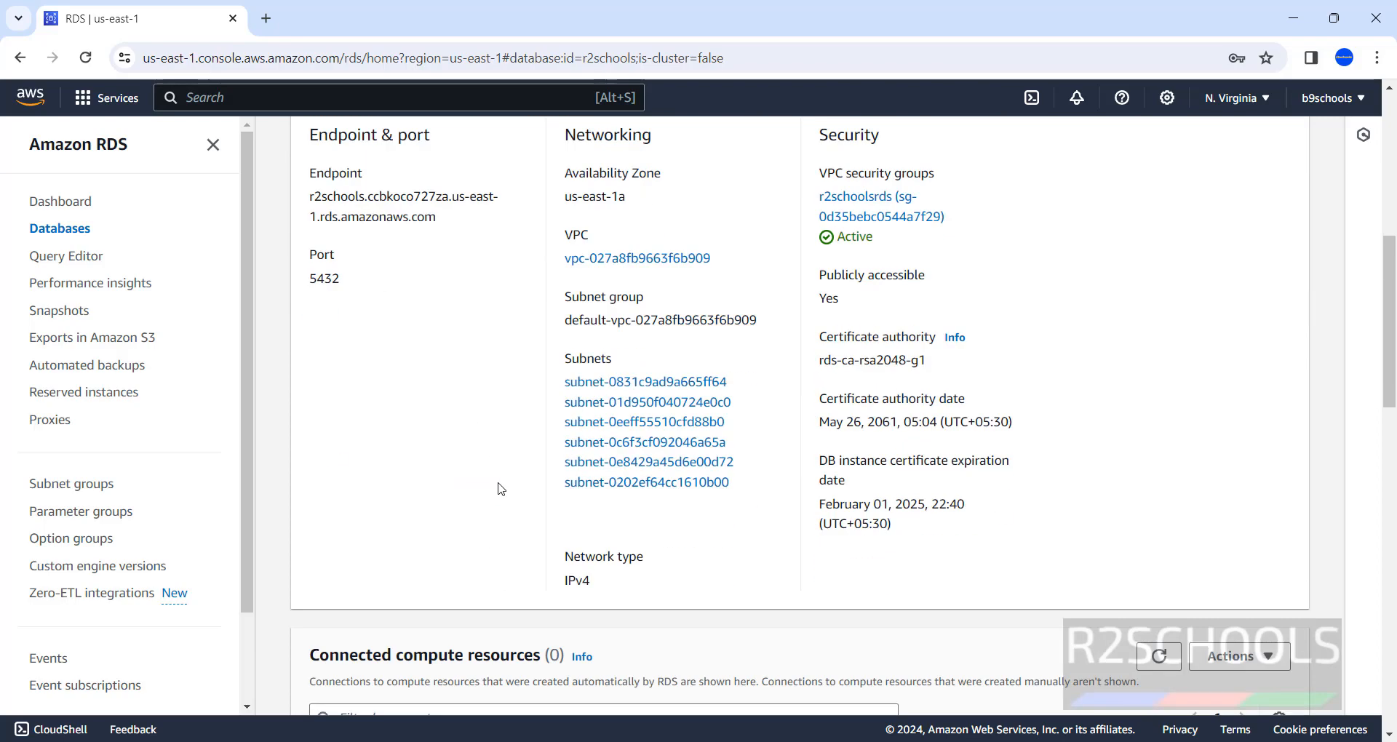
{"action": "scroll", "coordinate": [523, 449], "scroll_direction": "up", "scroll_amount": 15}
{"action": "left_click", "coordinate": [521, 447]}
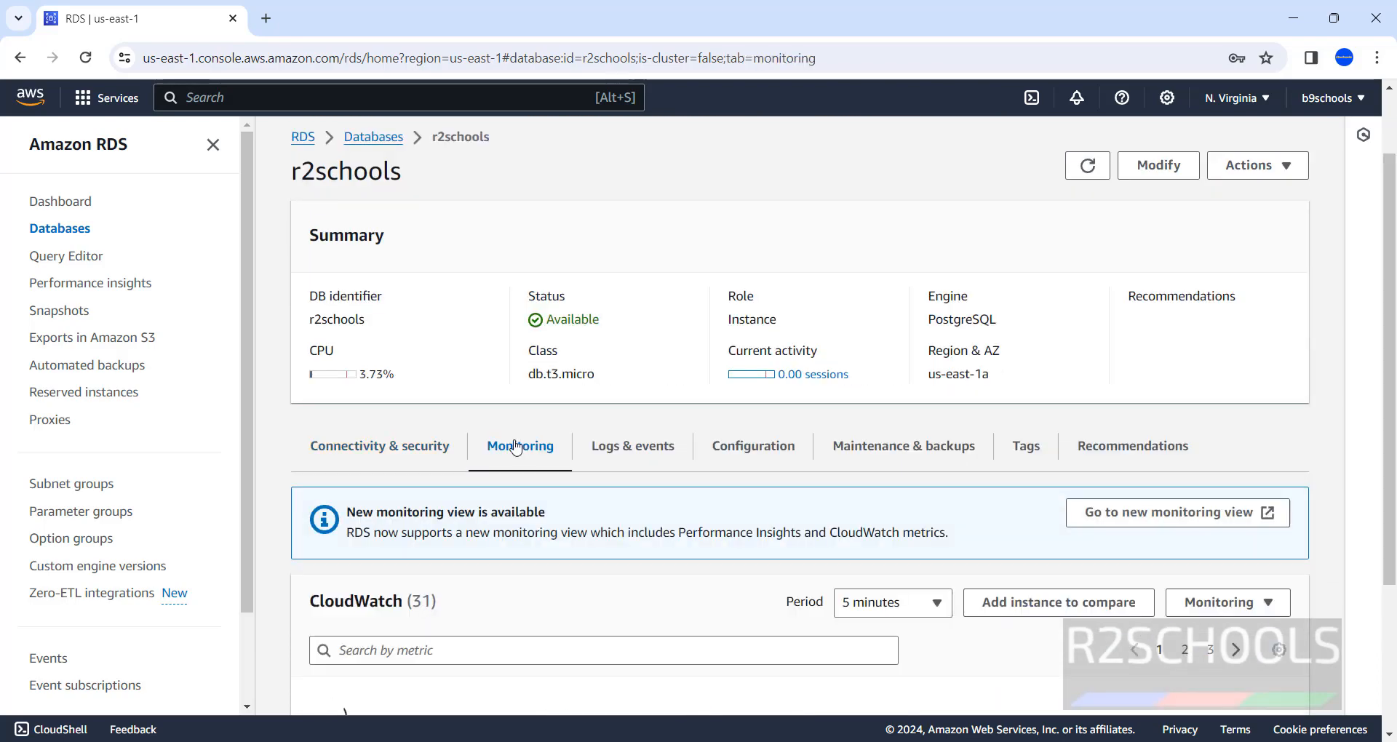
{"action": "scroll", "coordinate": [645, 242], "scroll_direction": "down", "scroll_amount": 3}
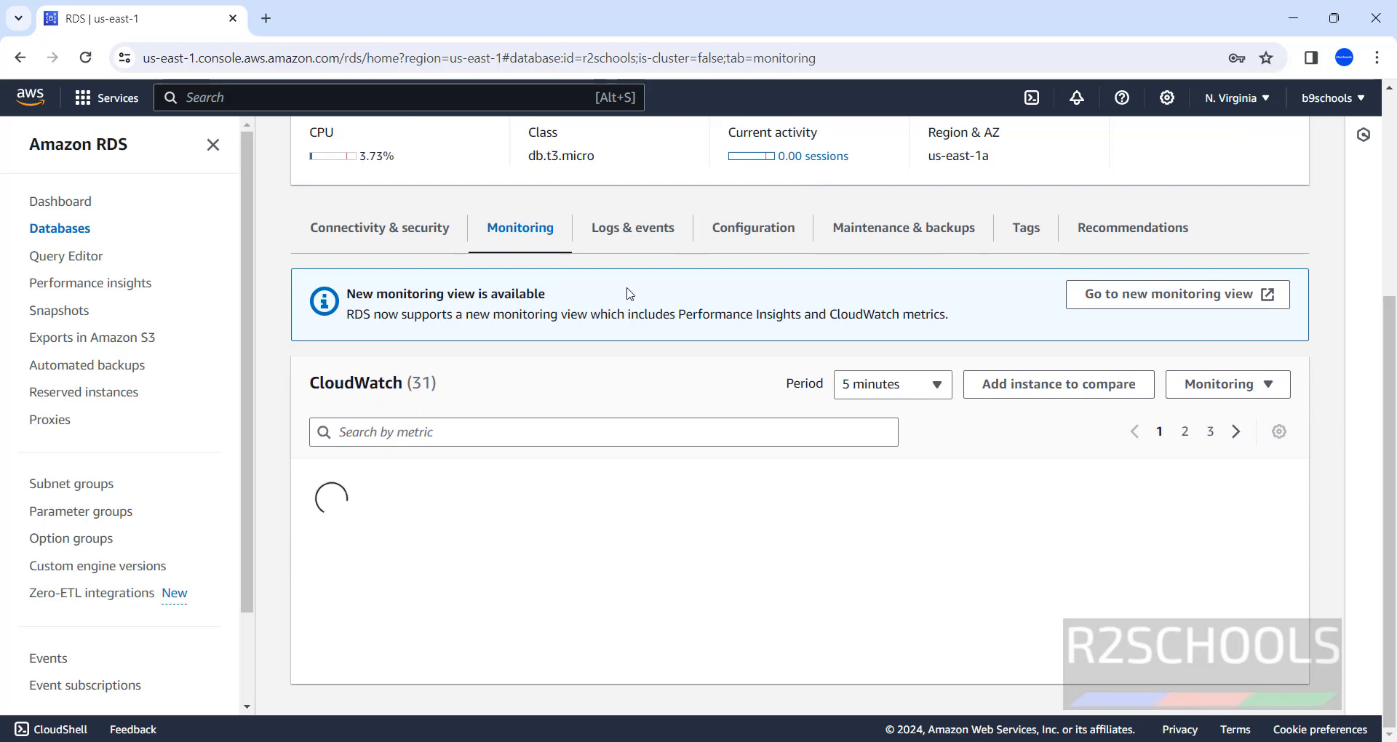
{"action": "left_click", "coordinate": [645, 241]}
Step: Examine the instance configuration, including the DB instance ID, instance class, vCPU, RAM, engine version, master credentials and storage
{"action": "left_click", "coordinate": [730, 247]}
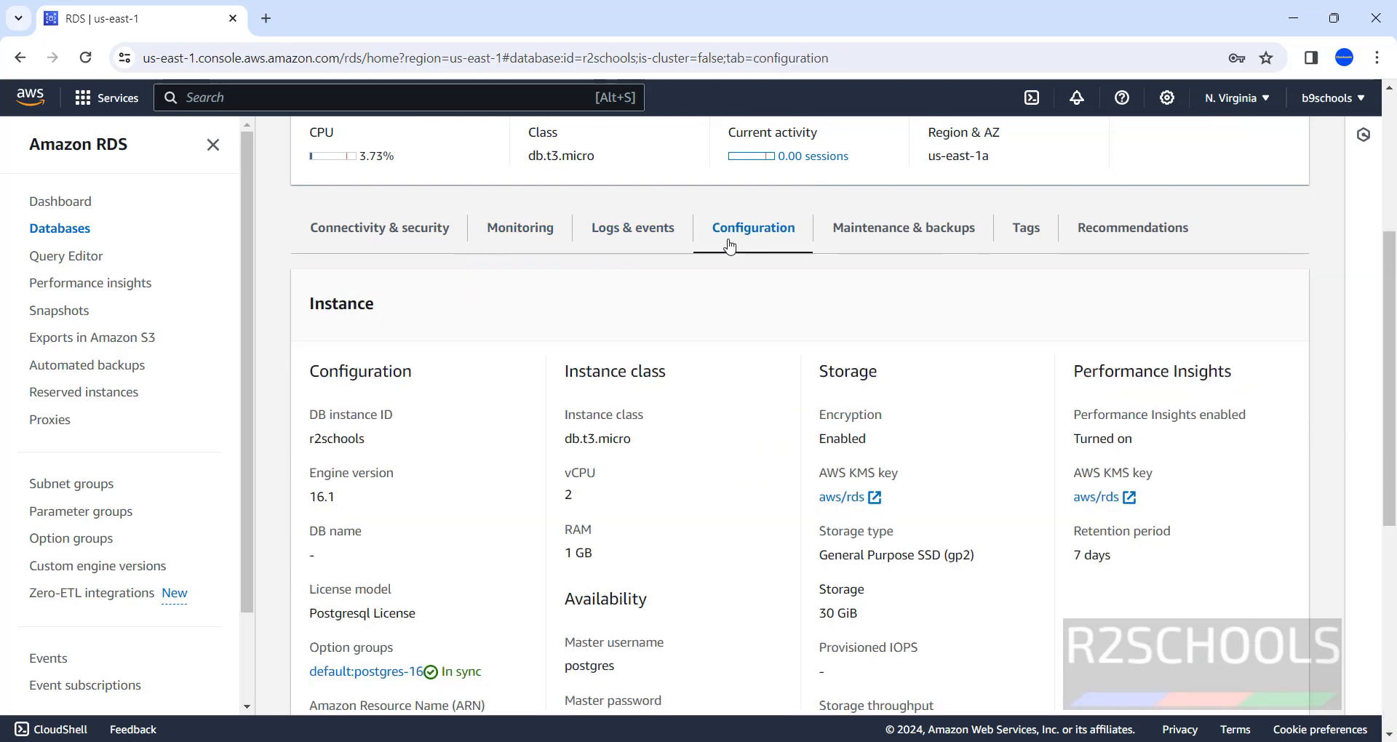
{"action": "scroll", "coordinate": [704, 420], "scroll_direction": "down", "scroll_amount": 1}
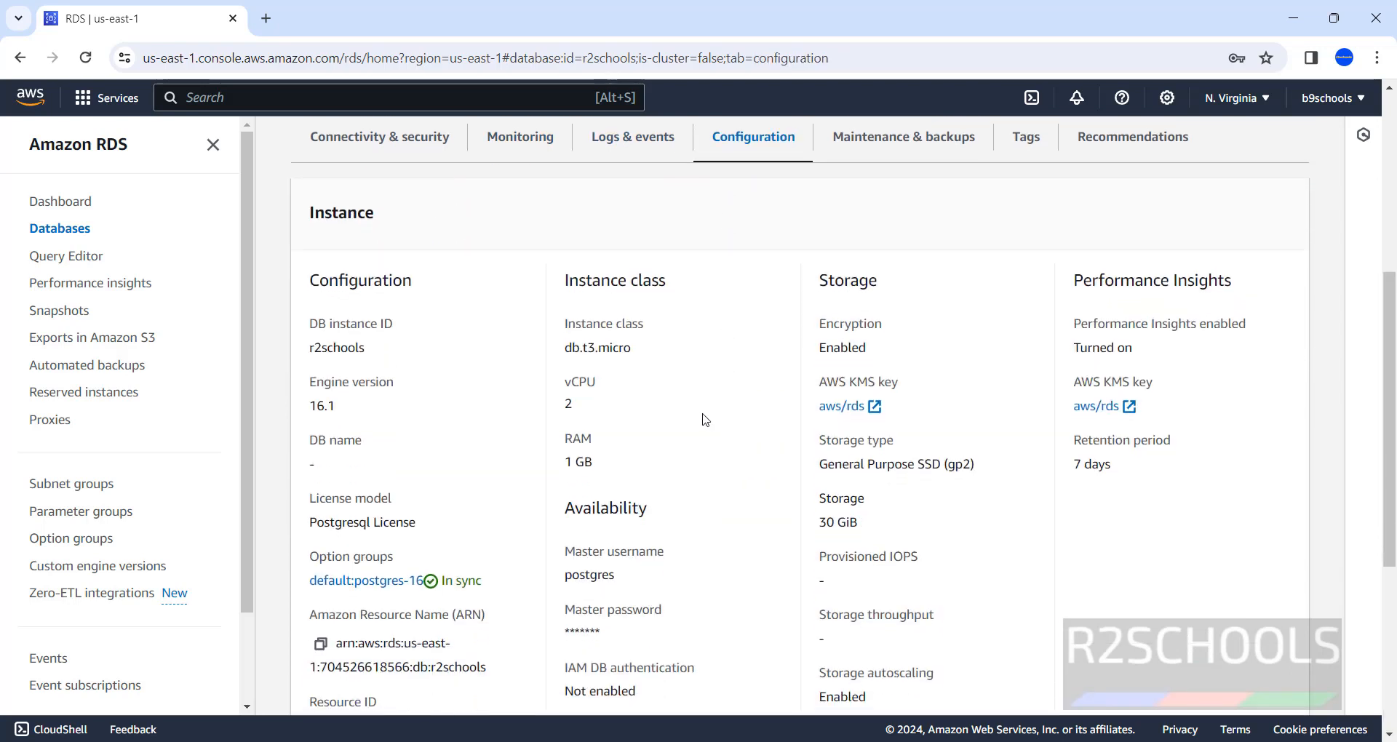
{"action": "left_click_drag", "start_coordinate": [315, 350], "coordinate": [364, 349]}
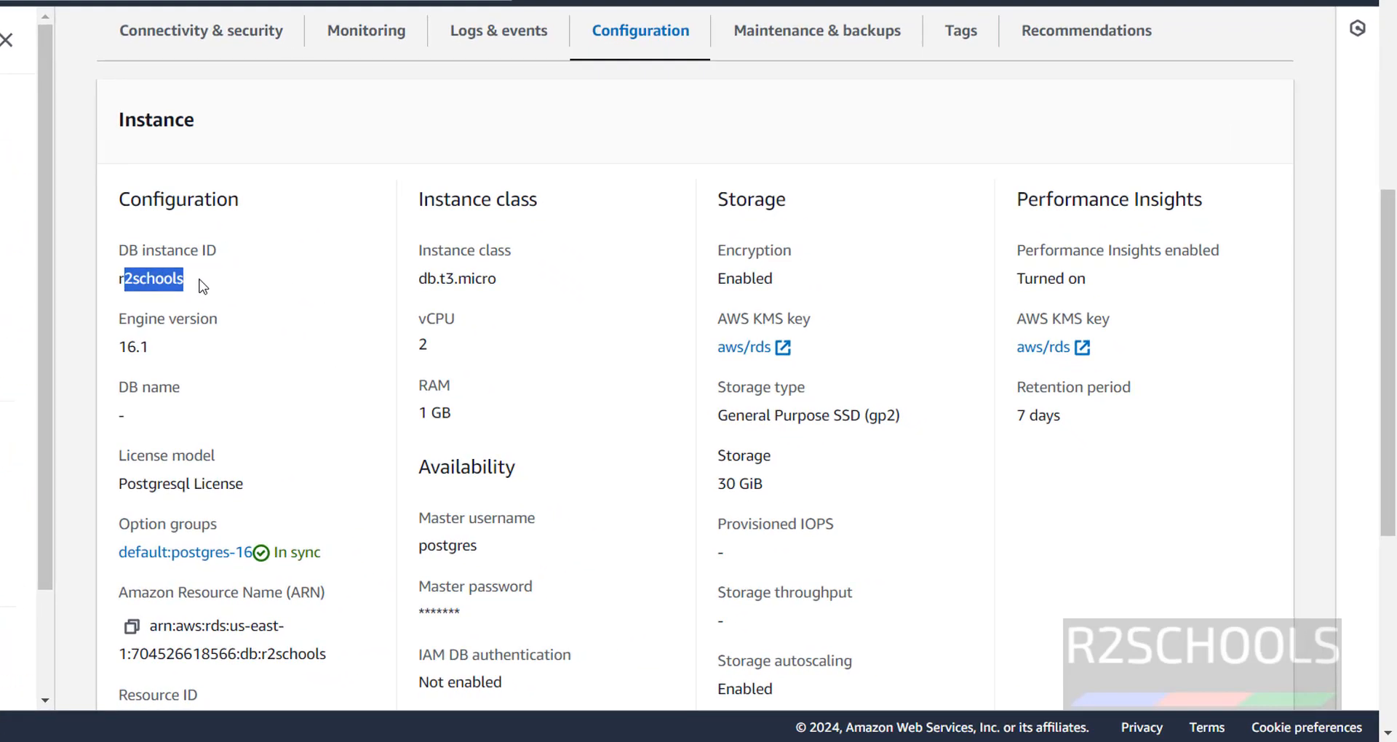
{"action": "left_click_drag", "start_coordinate": [423, 277], "coordinate": [531, 277]}
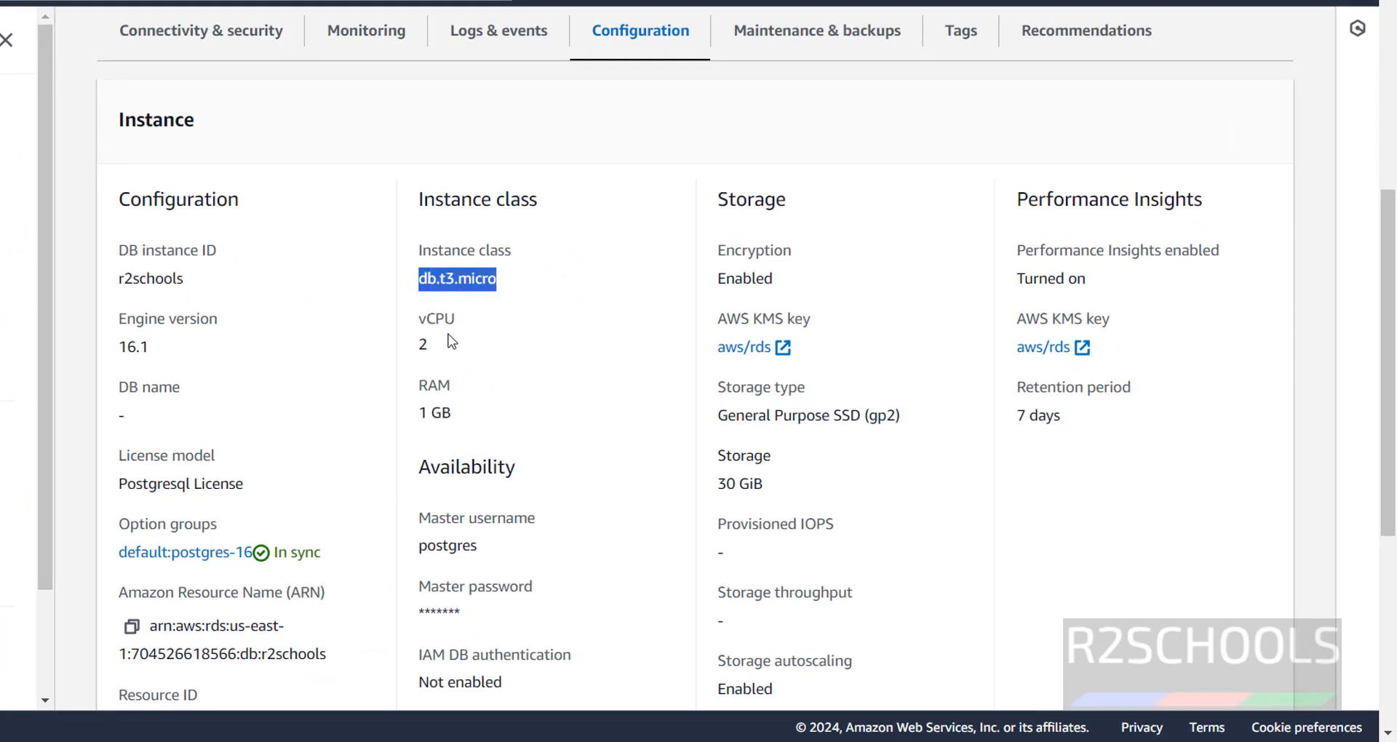
{"action": "left_click_drag", "start_coordinate": [409, 351], "coordinate": [466, 351]}
{"action": "left_click_drag", "start_coordinate": [411, 420], "coordinate": [479, 421]}
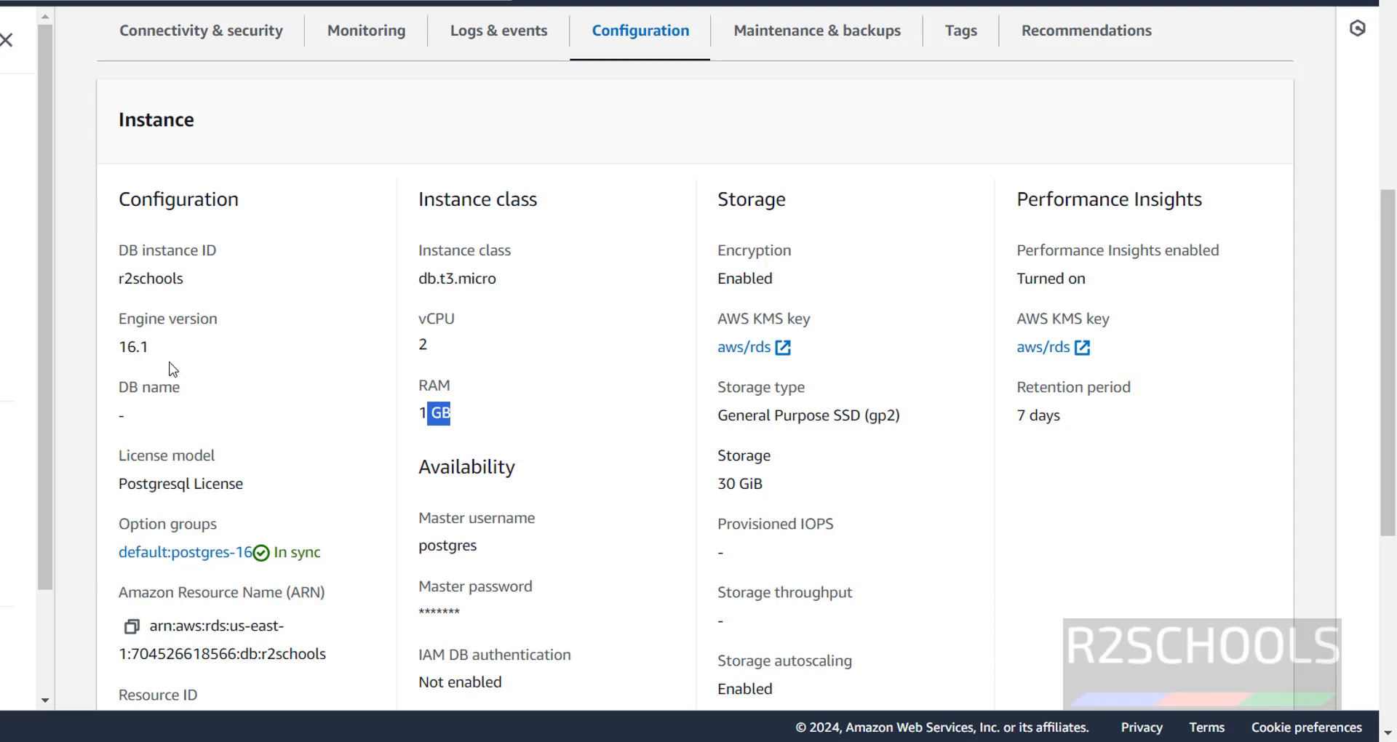
{"action": "left_click_drag", "start_coordinate": [173, 349], "coordinate": [106, 356]}
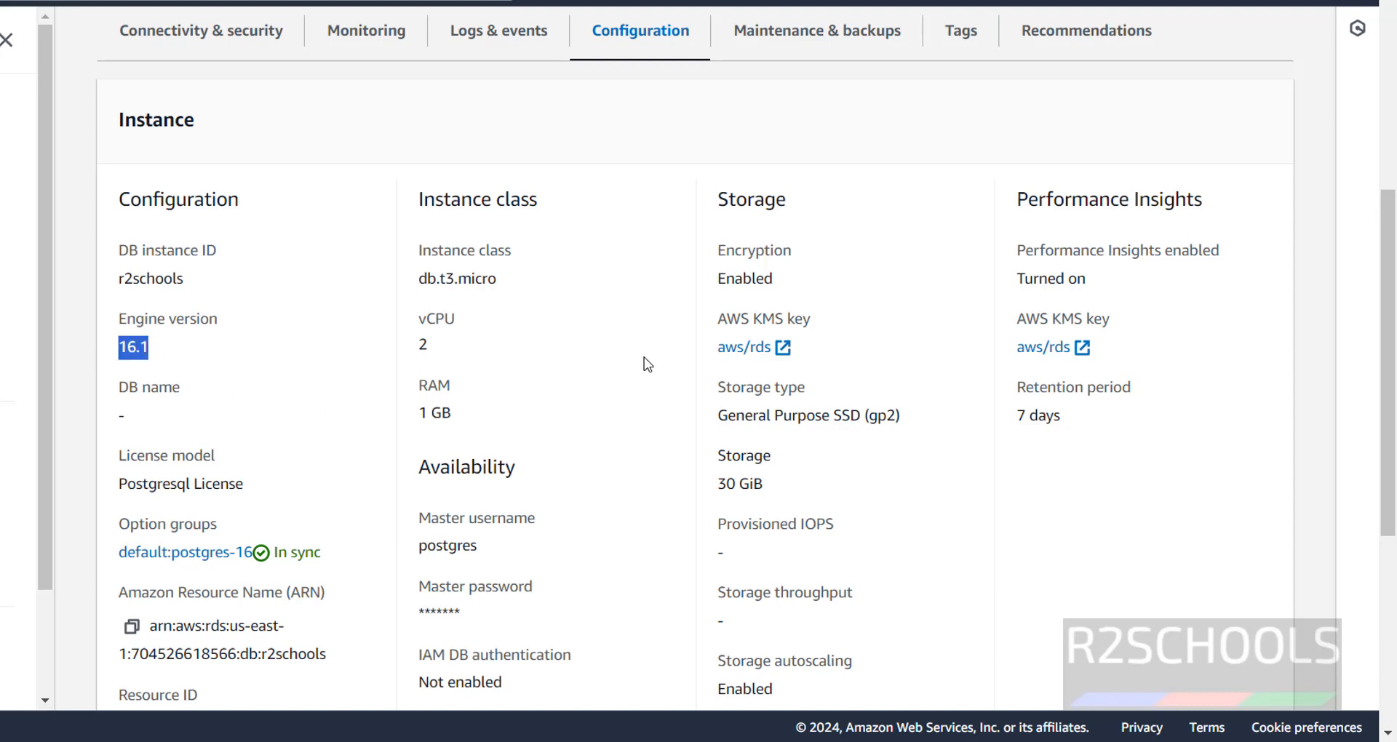
{"action": "scroll", "coordinate": [881, 528], "scroll_direction": "down", "scroll_amount": 3}
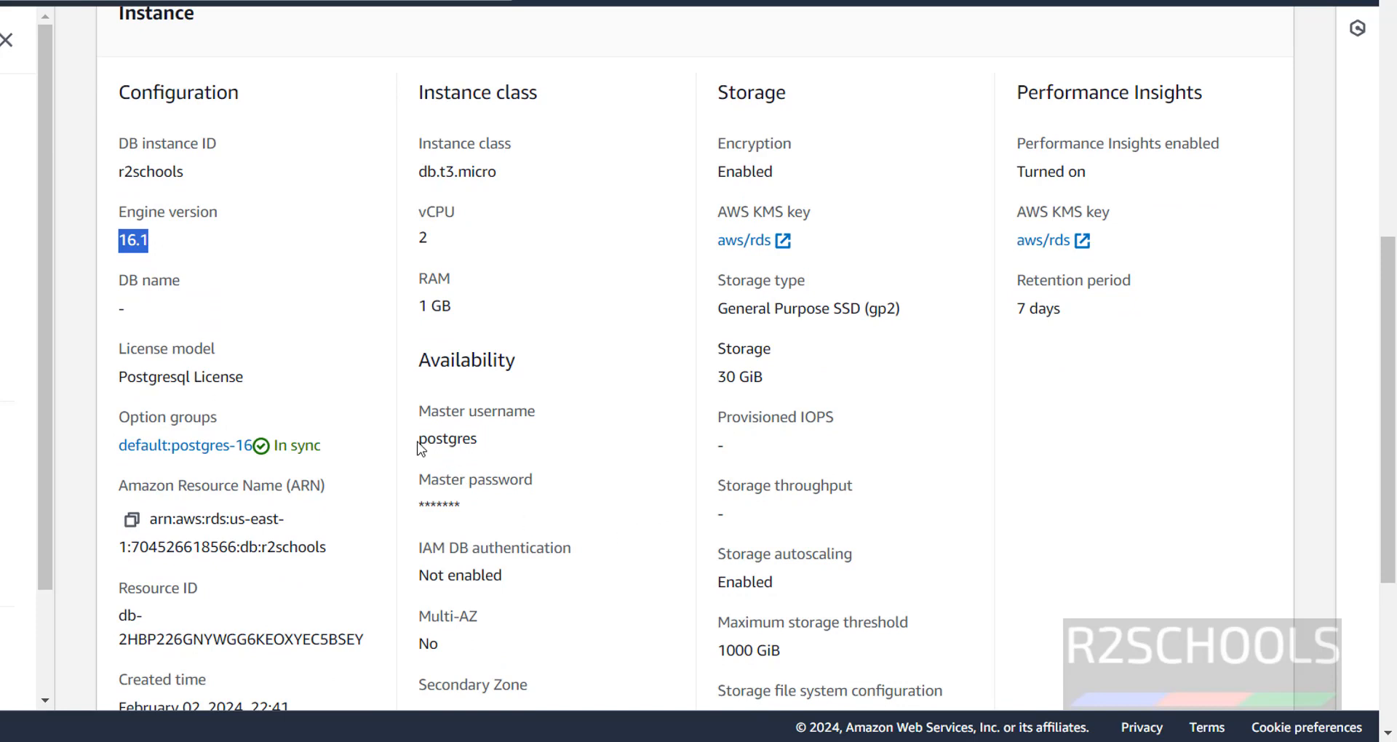
{"action": "left_click_drag", "start_coordinate": [420, 440], "coordinate": [507, 446]}
{"action": "left_click_drag", "start_coordinate": [460, 500], "coordinate": [420, 511]}
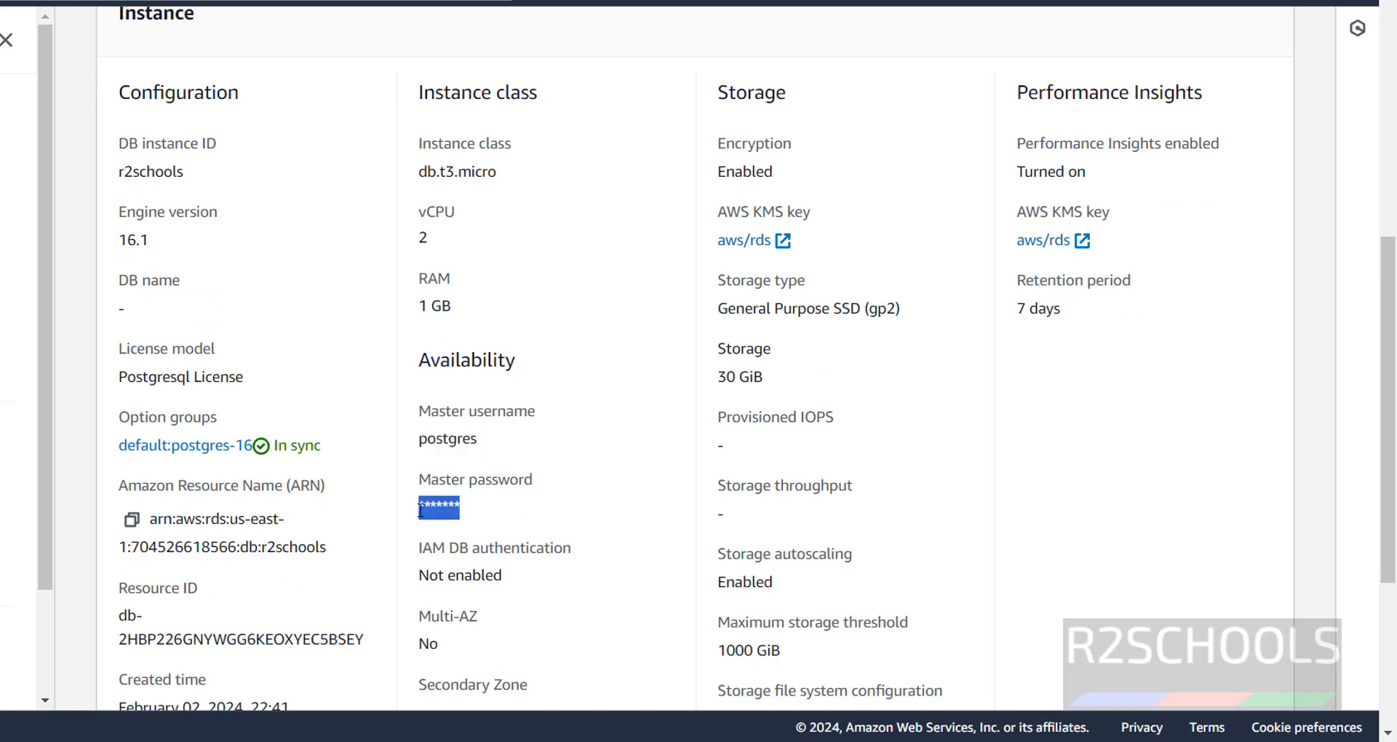
{"action": "scroll", "coordinate": [699, 452], "scroll_direction": "down", "scroll_amount": 3}
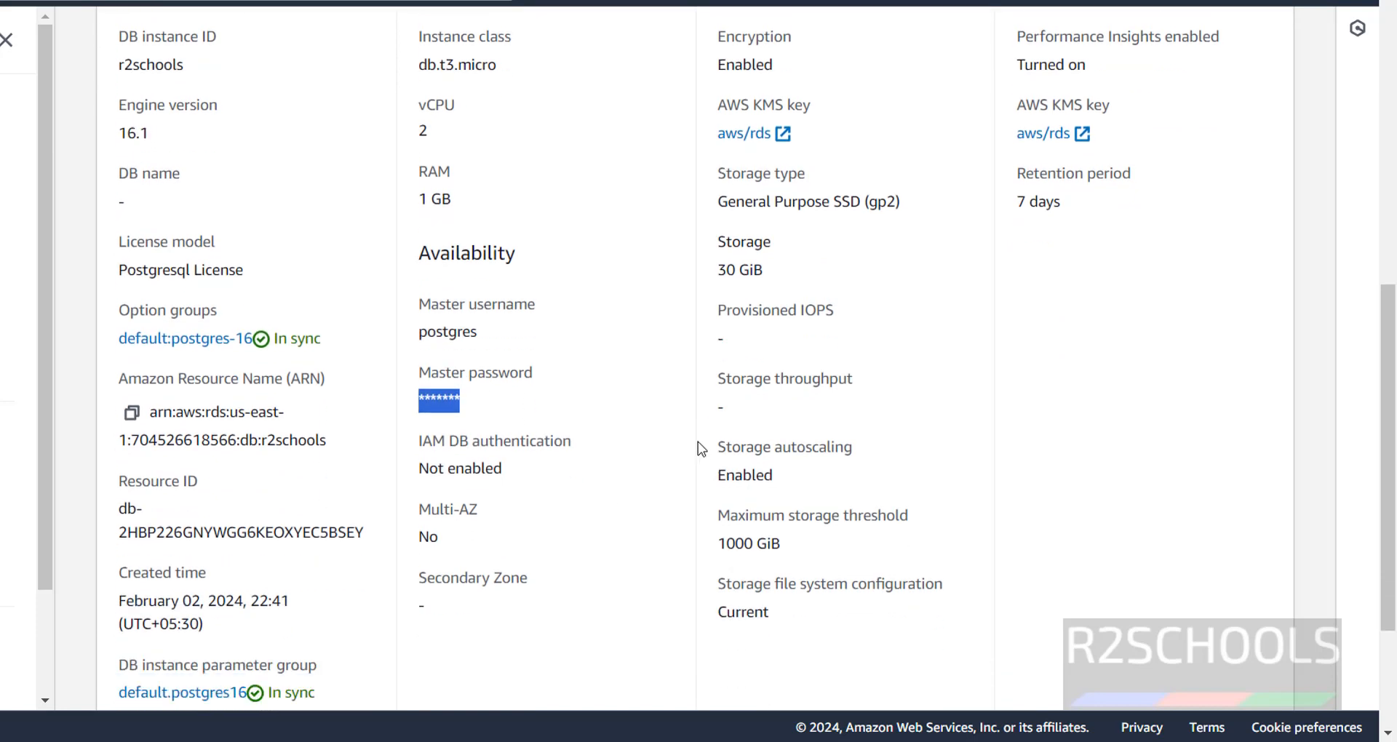
Step: Return to the r2schools connectivity and security details and copy the full endpoint address
{"action": "scroll", "coordinate": [699, 452], "scroll_direction": "up", "scroll_amount": 15}
{"action": "scroll", "coordinate": [698, 449], "scroll_direction": "up", "scroll_amount": 2}
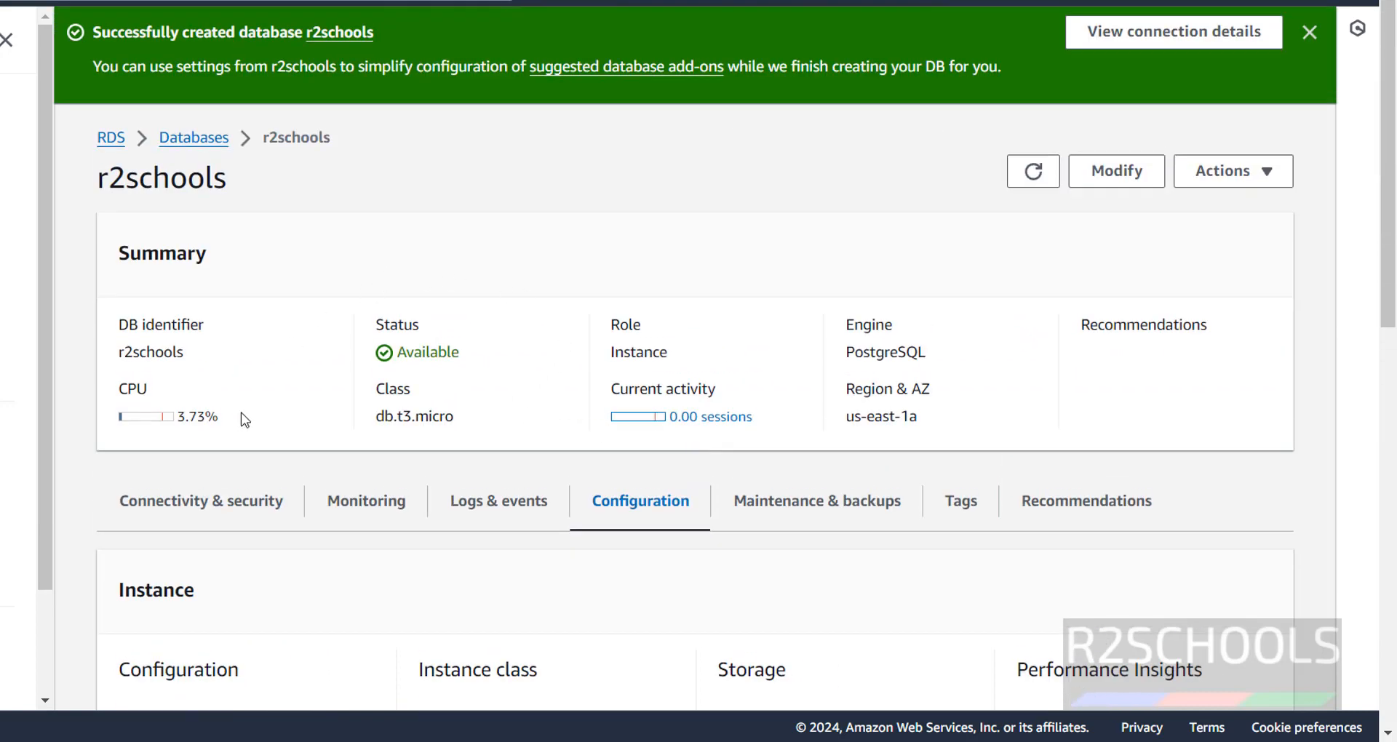
{"action": "left_click", "coordinate": [213, 506]}
{"action": "scroll", "coordinate": [312, 439], "scroll_direction": "down", "scroll_amount": 1}
{"action": "scroll", "coordinate": [304, 446], "scroll_direction": "up", "scroll_amount": 1}
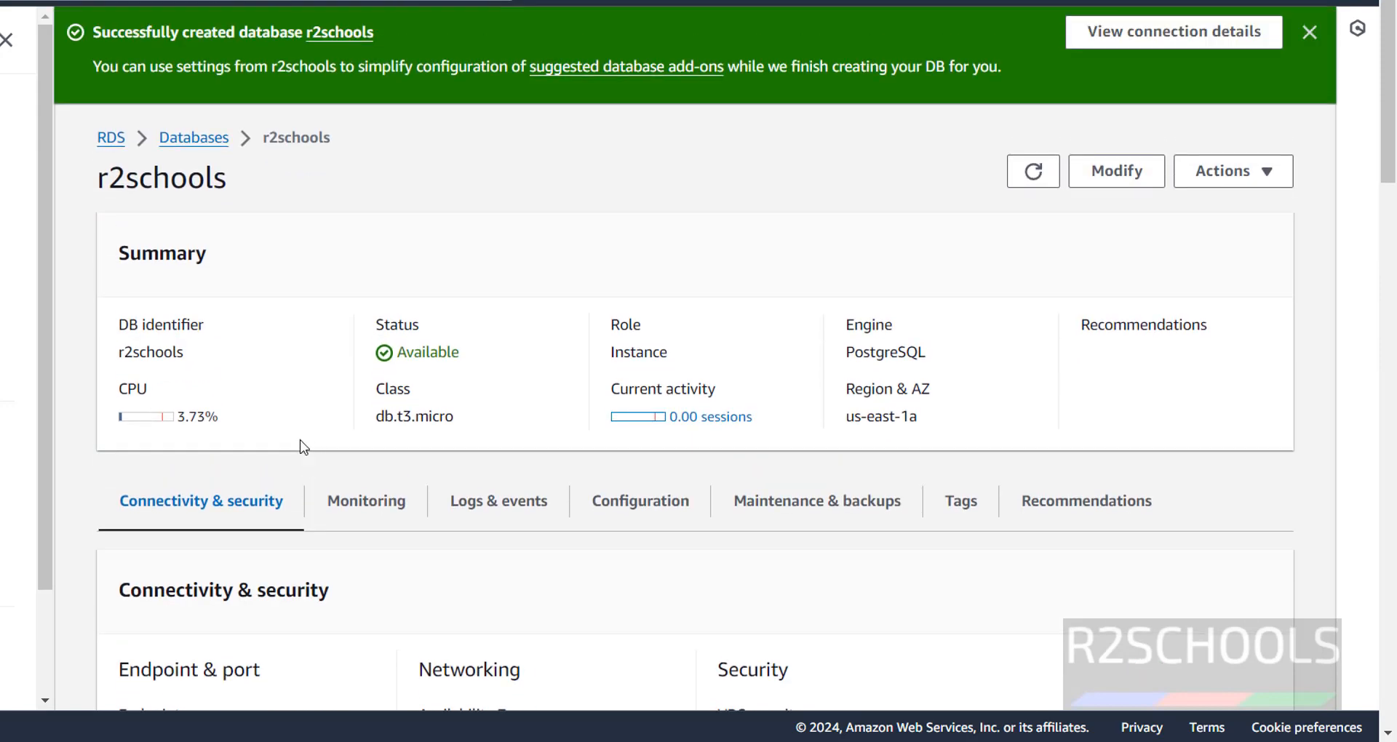
{"action": "scroll", "coordinate": [226, 542], "scroll_direction": "down", "scroll_amount": 3}
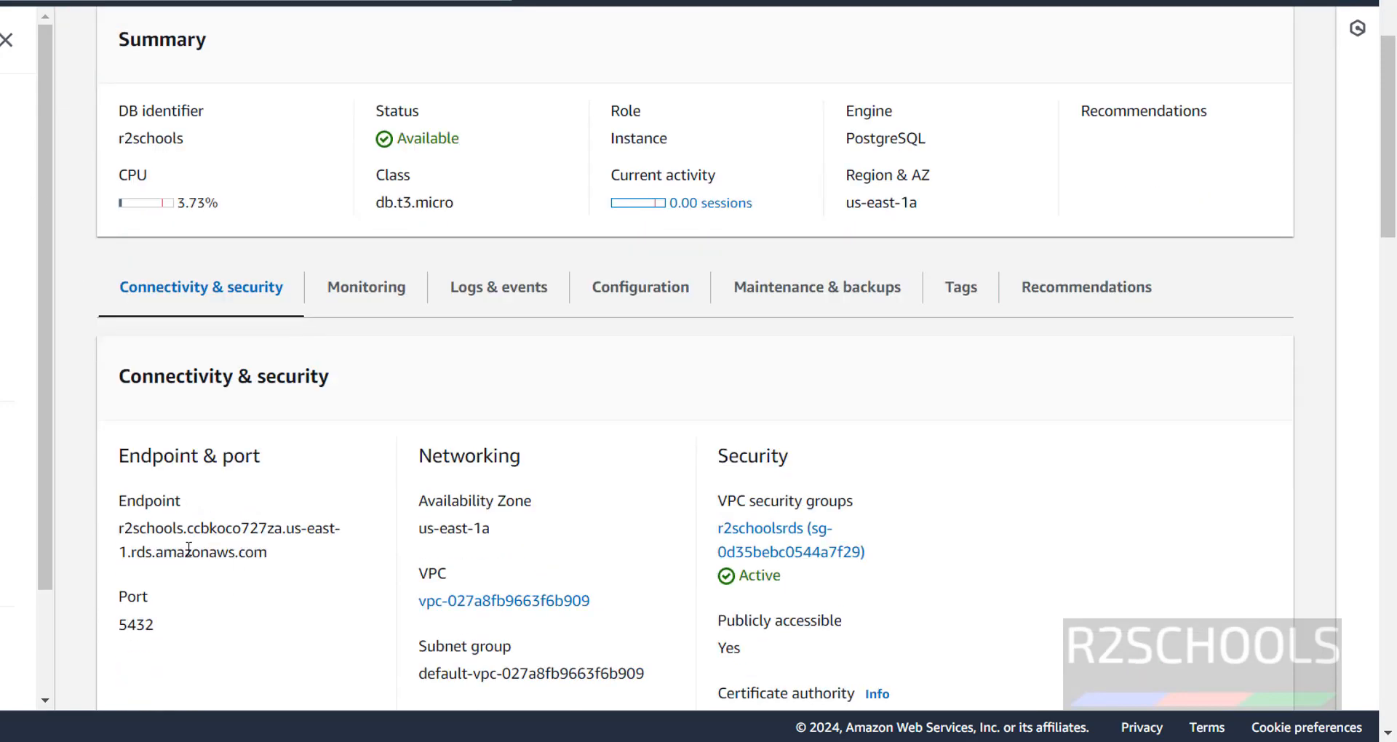
{"action": "left_click_drag", "start_coordinate": [270, 555], "coordinate": [119, 530]}
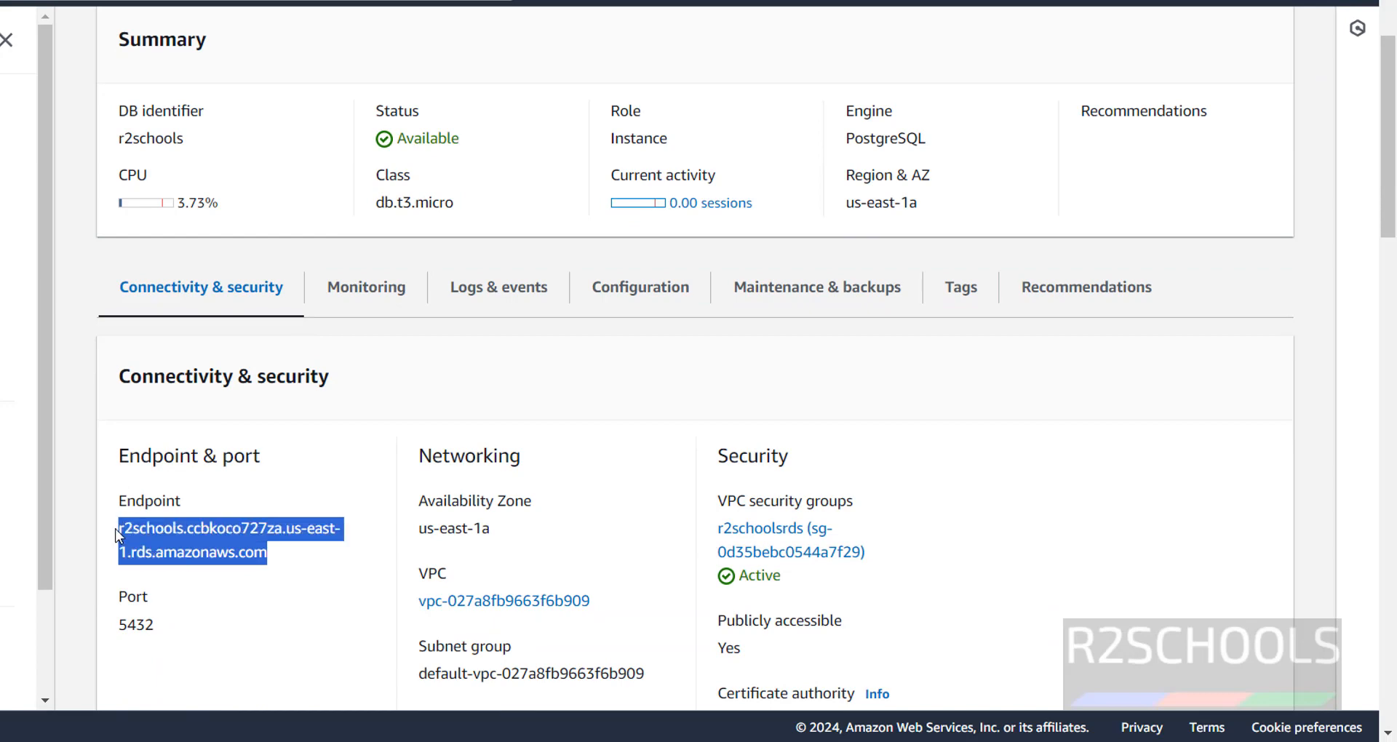
{"action": "right_click", "coordinate": [155, 529]}
{"action": "left_click", "coordinate": [218, 306]}
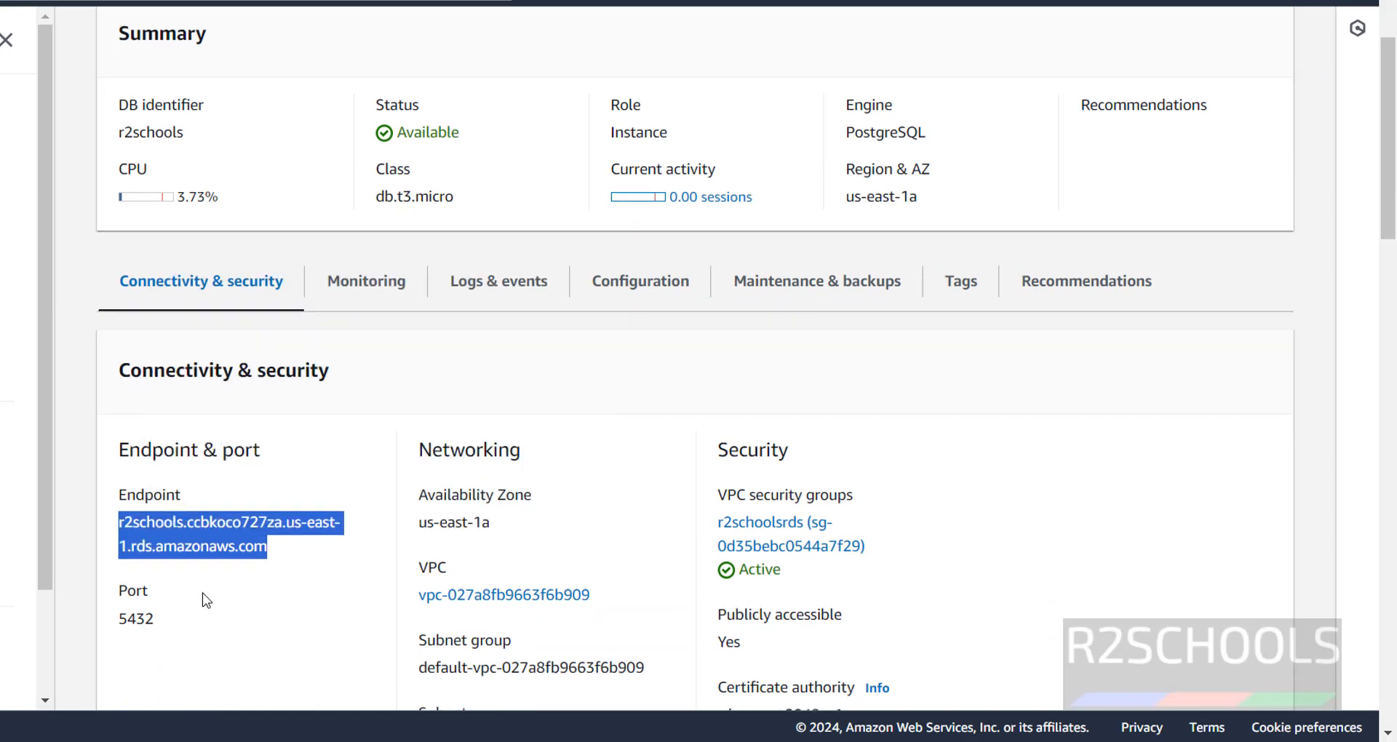
{"action": "scroll", "coordinate": [188, 490], "scroll_direction": "down", "scroll_amount": 3}
{"action": "left_click", "coordinate": [268, 497]}
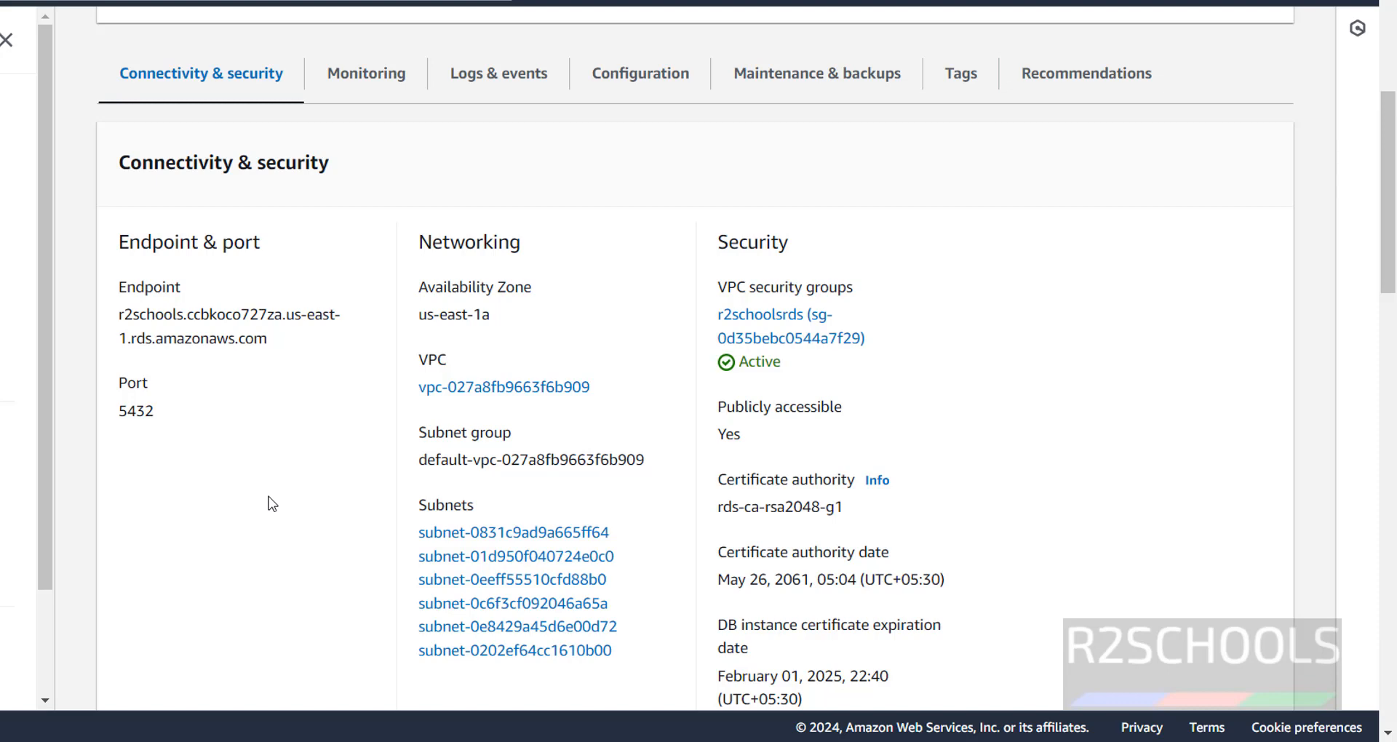
Step: Find pgAdmin 4 on the computer and launch it
{"action": "key", "text": "super"}
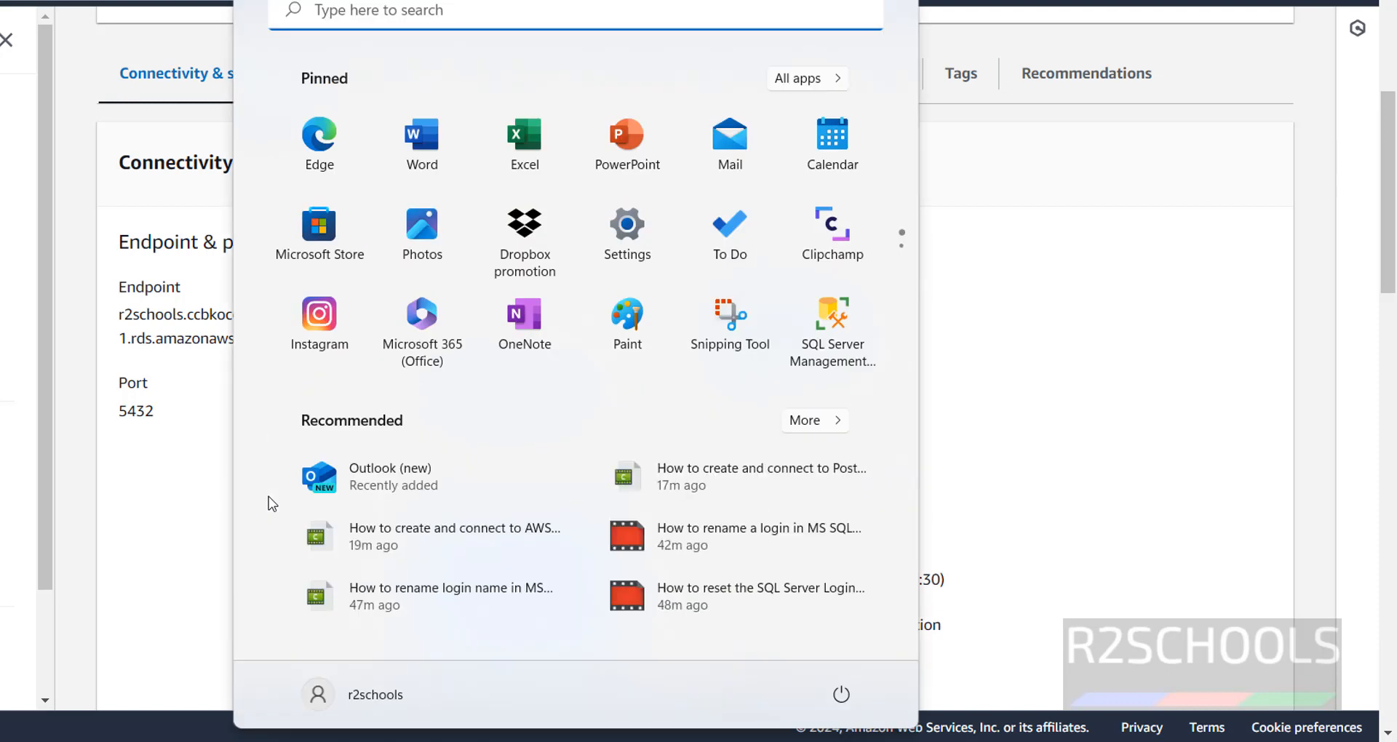
{"action": "type", "text": "pgadmin"}
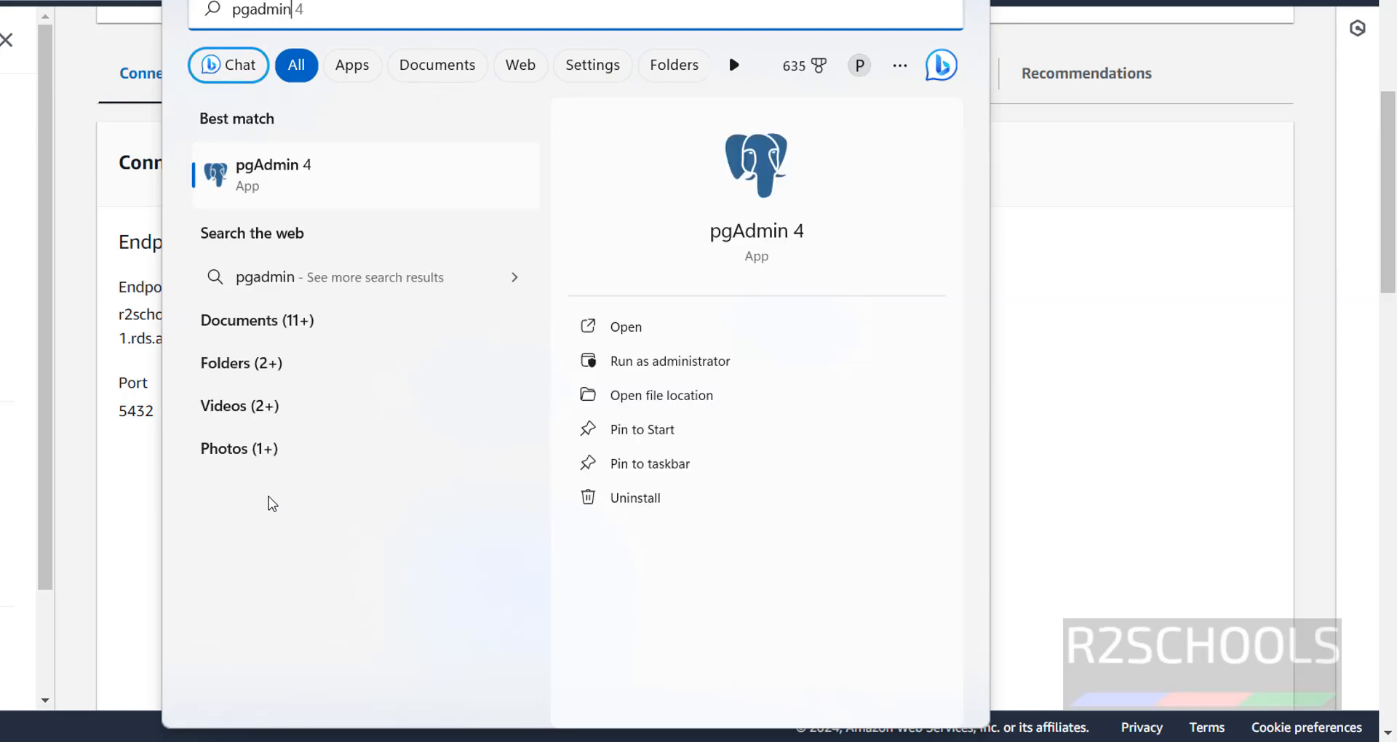
{"action": "left_click", "coordinate": [305, 186]}
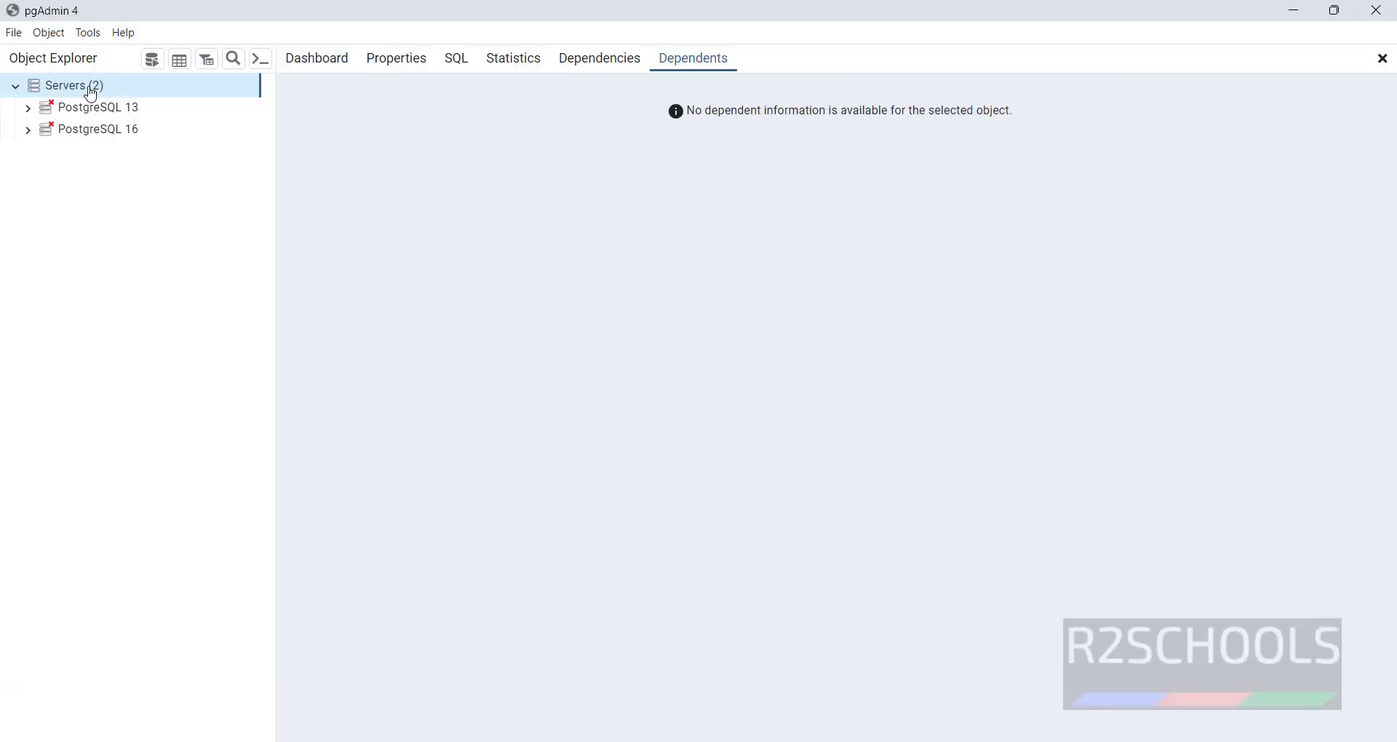
Step: Start registering a new server in the Servers group and name it rdsr2schools
{"action": "right_click", "coordinate": [94, 86]}
{"action": "mouse_move", "coordinate": [129, 109]}
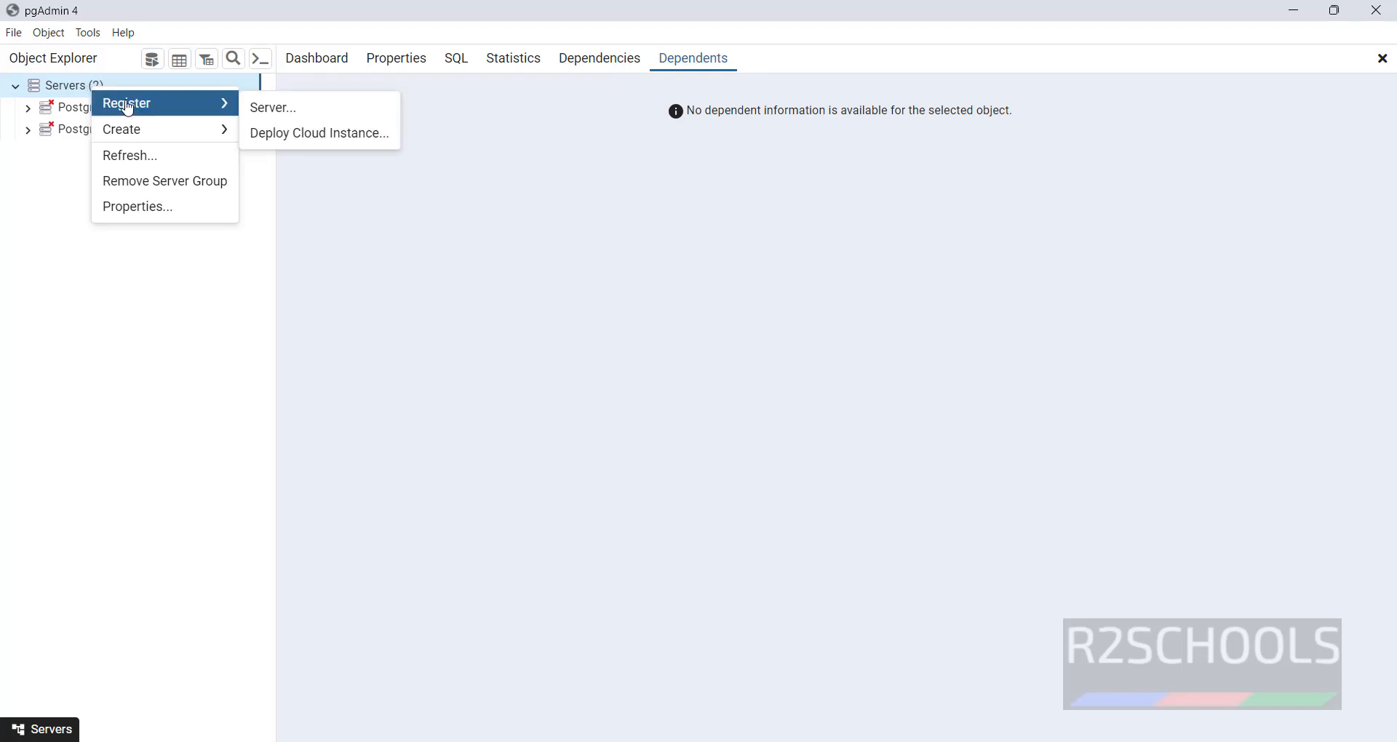
{"action": "left_click", "coordinate": [285, 109]}
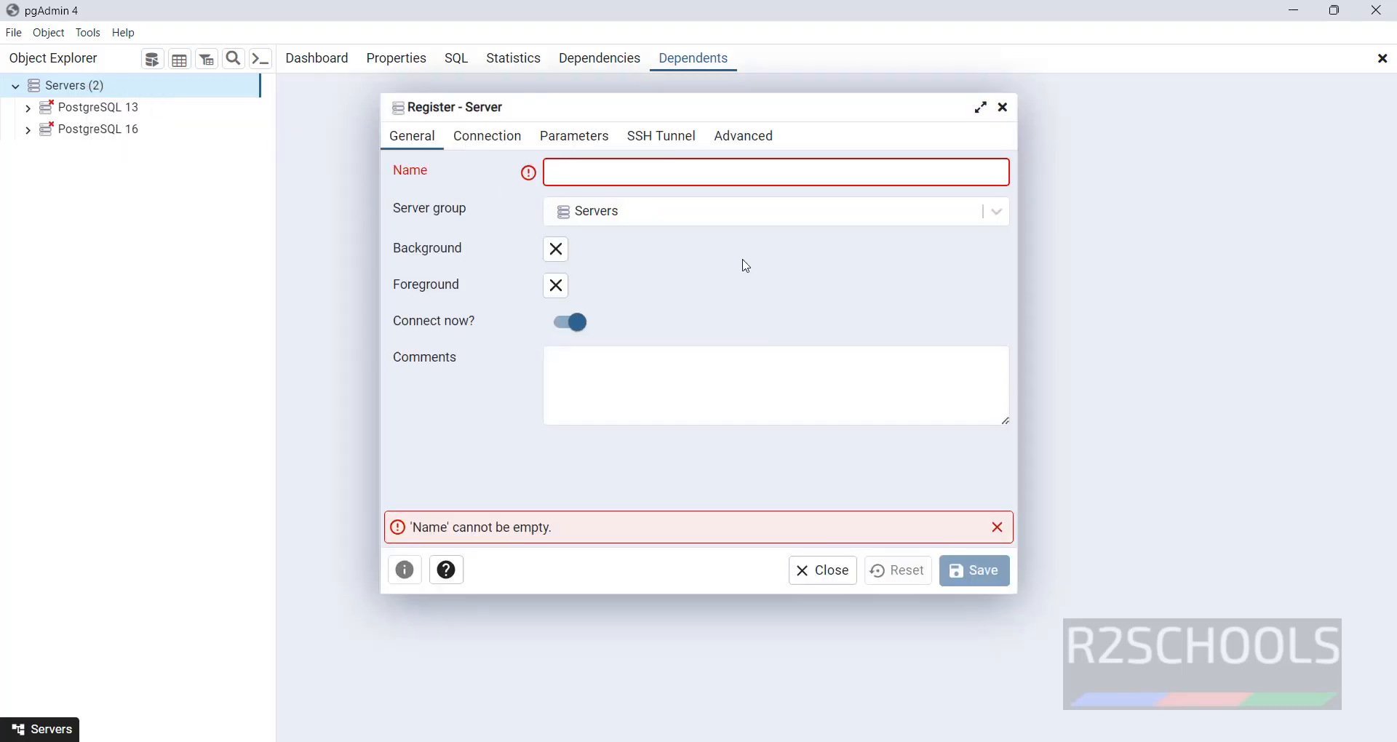
{"action": "type", "text": "rd"}
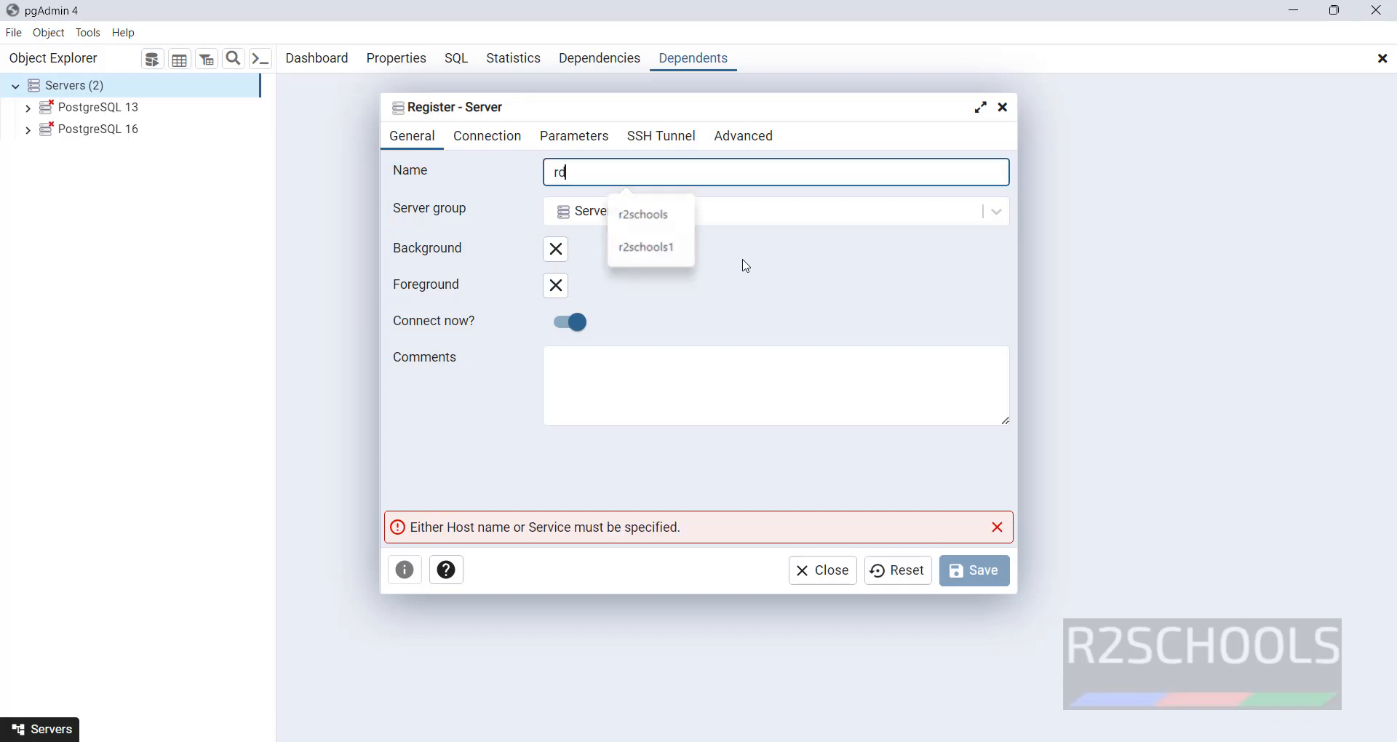
{"action": "type", "text": "sr2scho"}
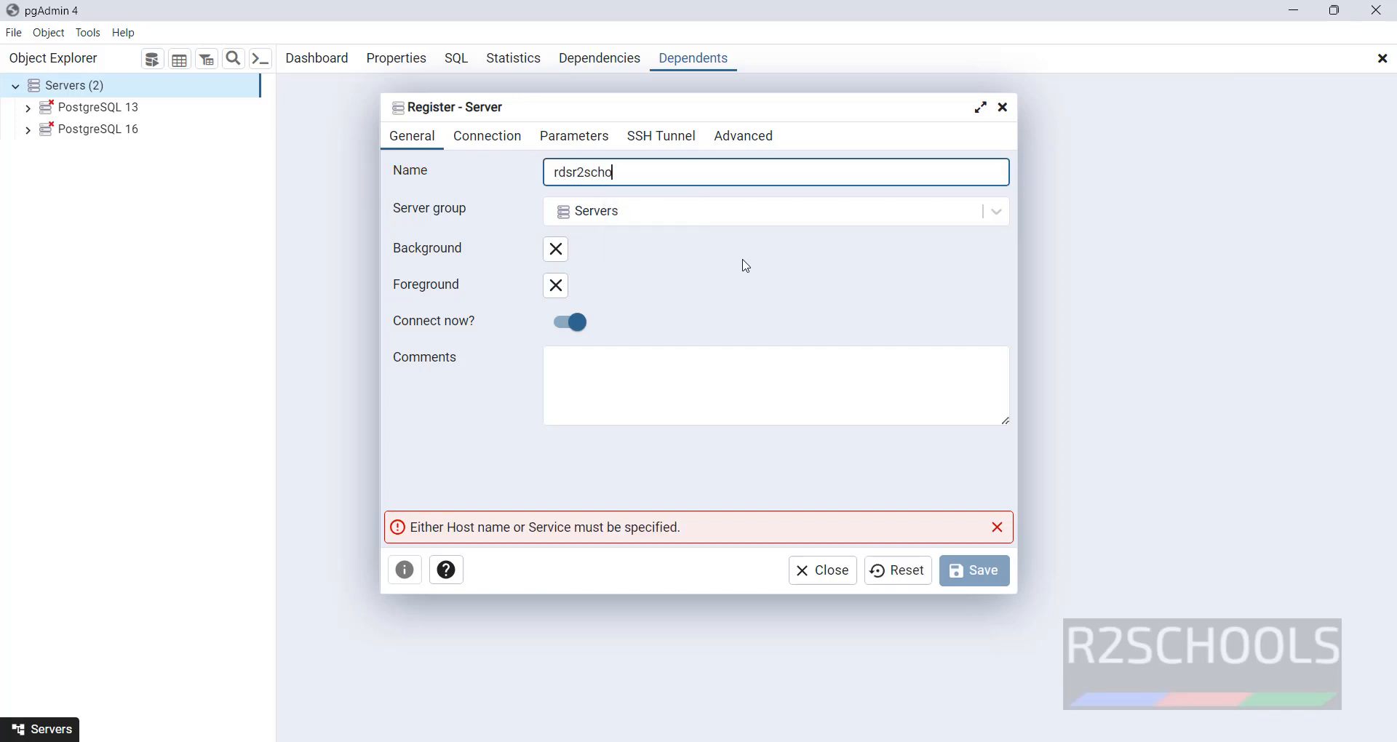
{"action": "type", "text": "ols"}
Step: Copy the r2schools endpoint from the RDS console in the browser and enter it as the connection's host name/address in pgAdmin 4
{"action": "left_click", "coordinate": [509, 142]}
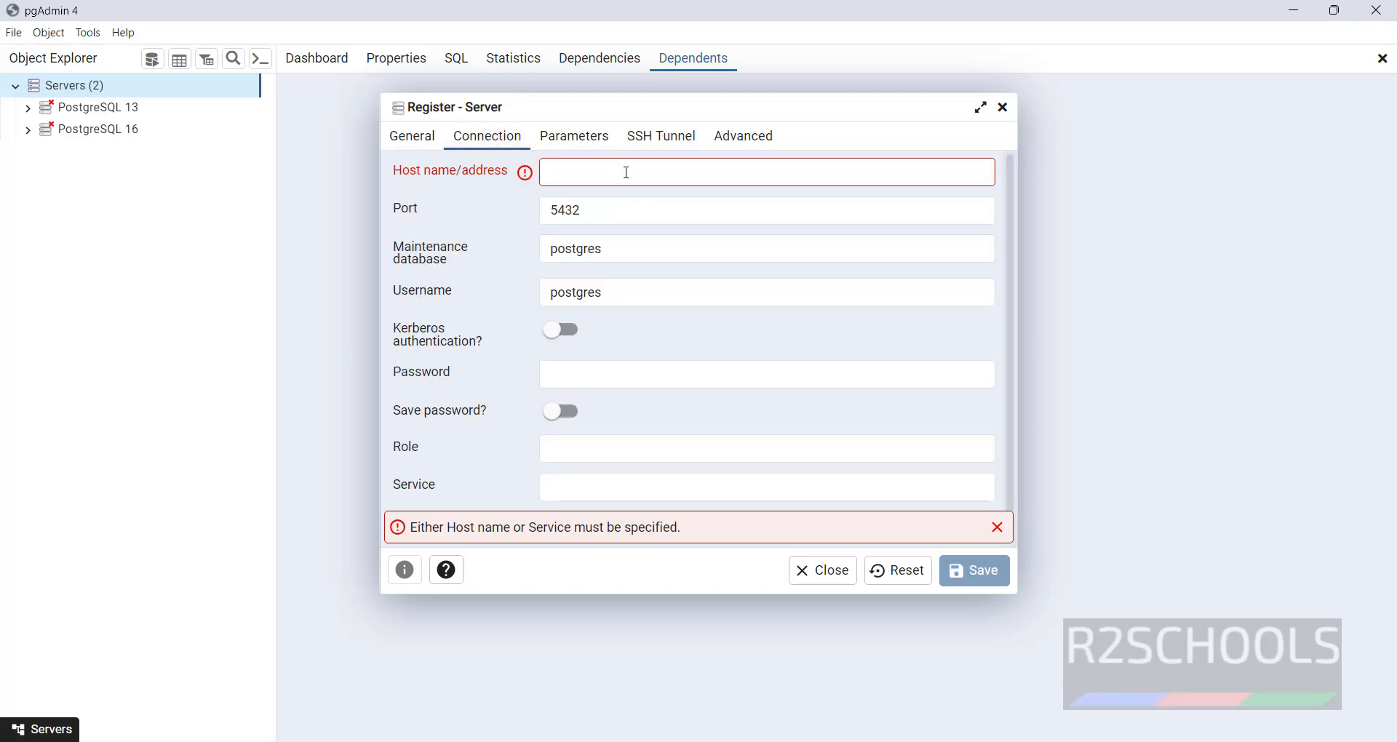
{"action": "key", "text": "alt+Tab"}
{"action": "left_click_drag", "start_coordinate": [439, 401], "coordinate": [308, 377]}
{"action": "right_click", "coordinate": [311, 376]}
{"action": "left_click", "coordinate": [392, 397]}
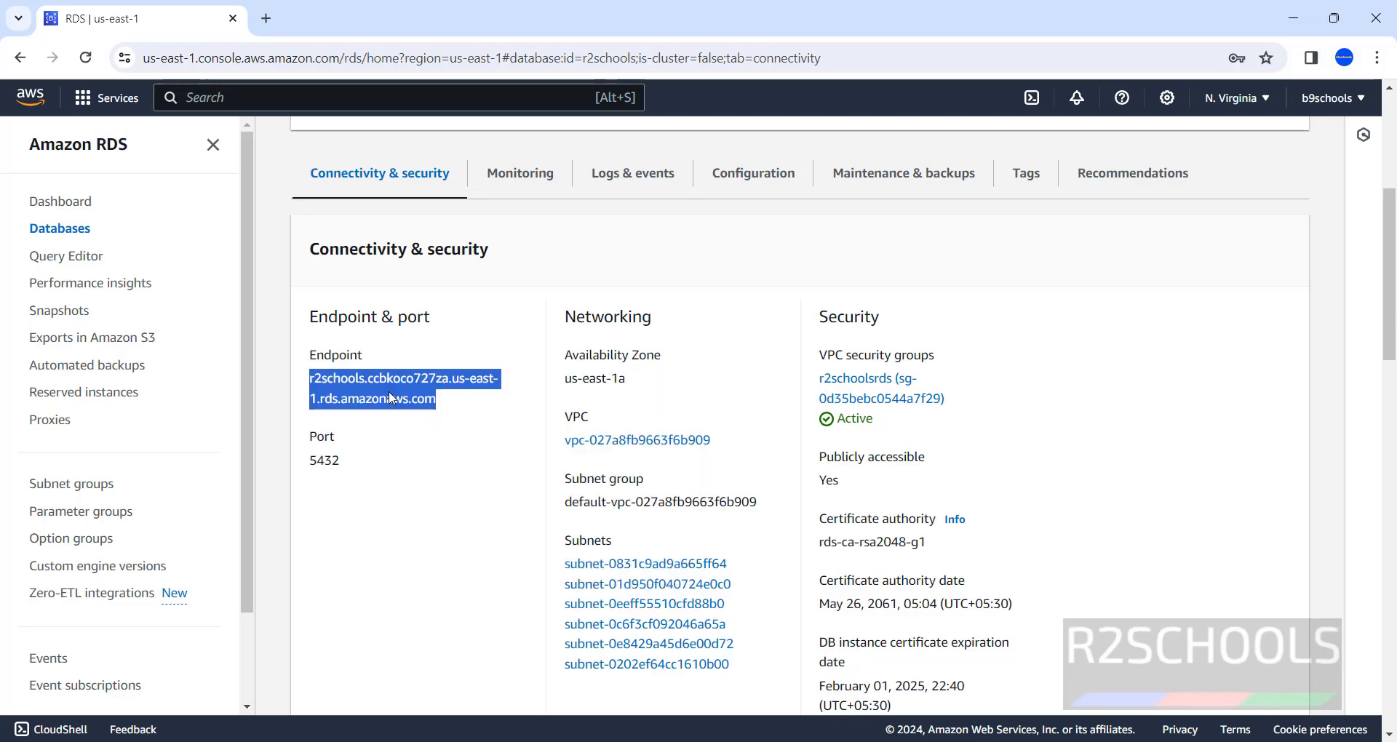
{"action": "key", "text": "alt+Tab"}
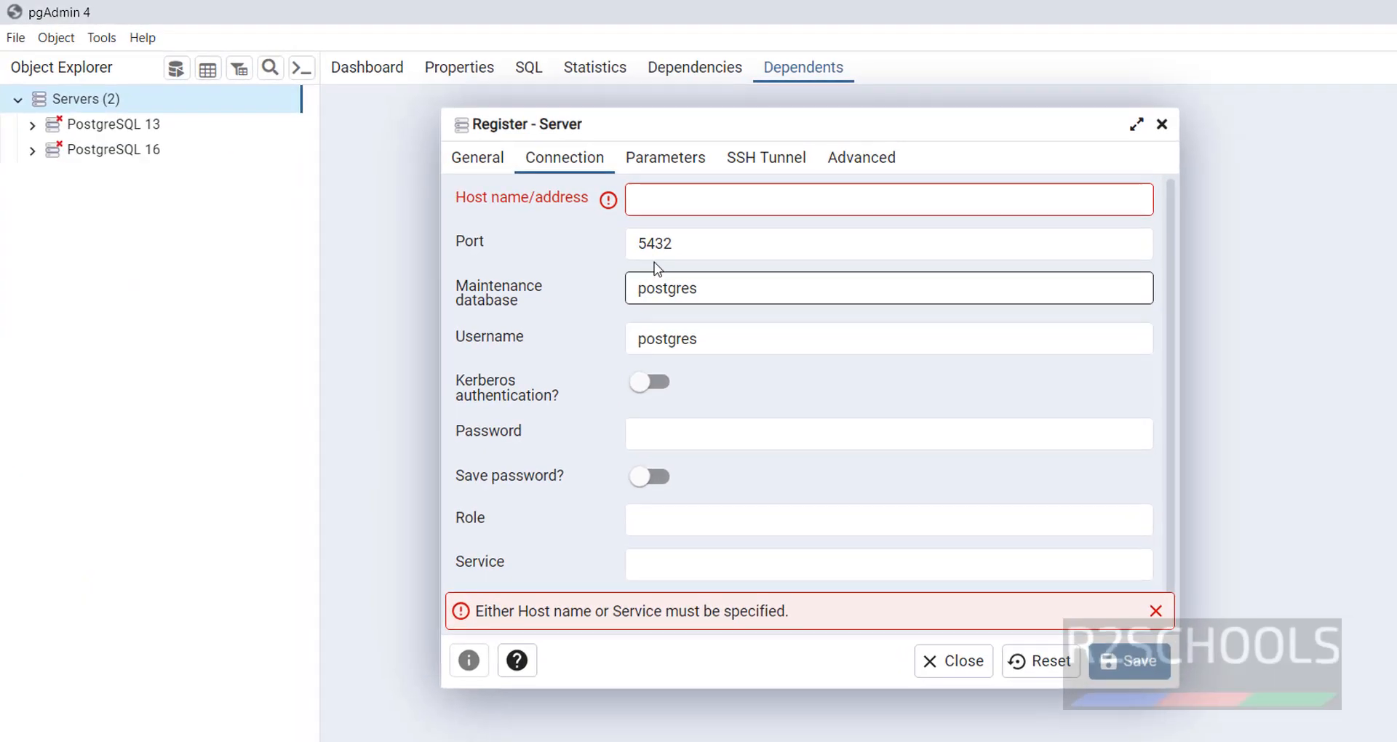
{"action": "left_click", "coordinate": [703, 206]}
{"action": "key", "text": "ctrl+v"}
Step: Compare the connection's port with the one in the RDS console, and review the maintenance database and username in pgAdmin 4
{"action": "left_click", "coordinate": [702, 246]}
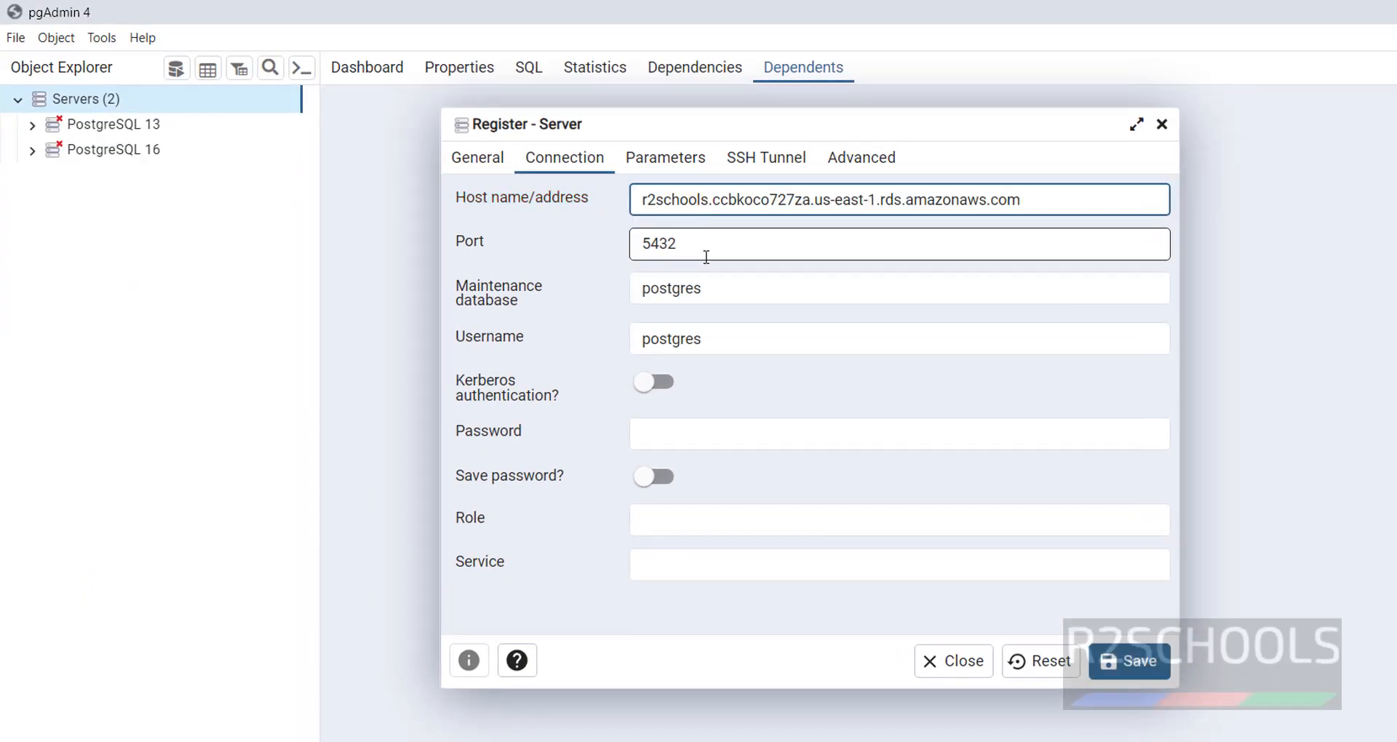
{"action": "left_click_drag", "start_coordinate": [702, 249], "coordinate": [599, 255]}
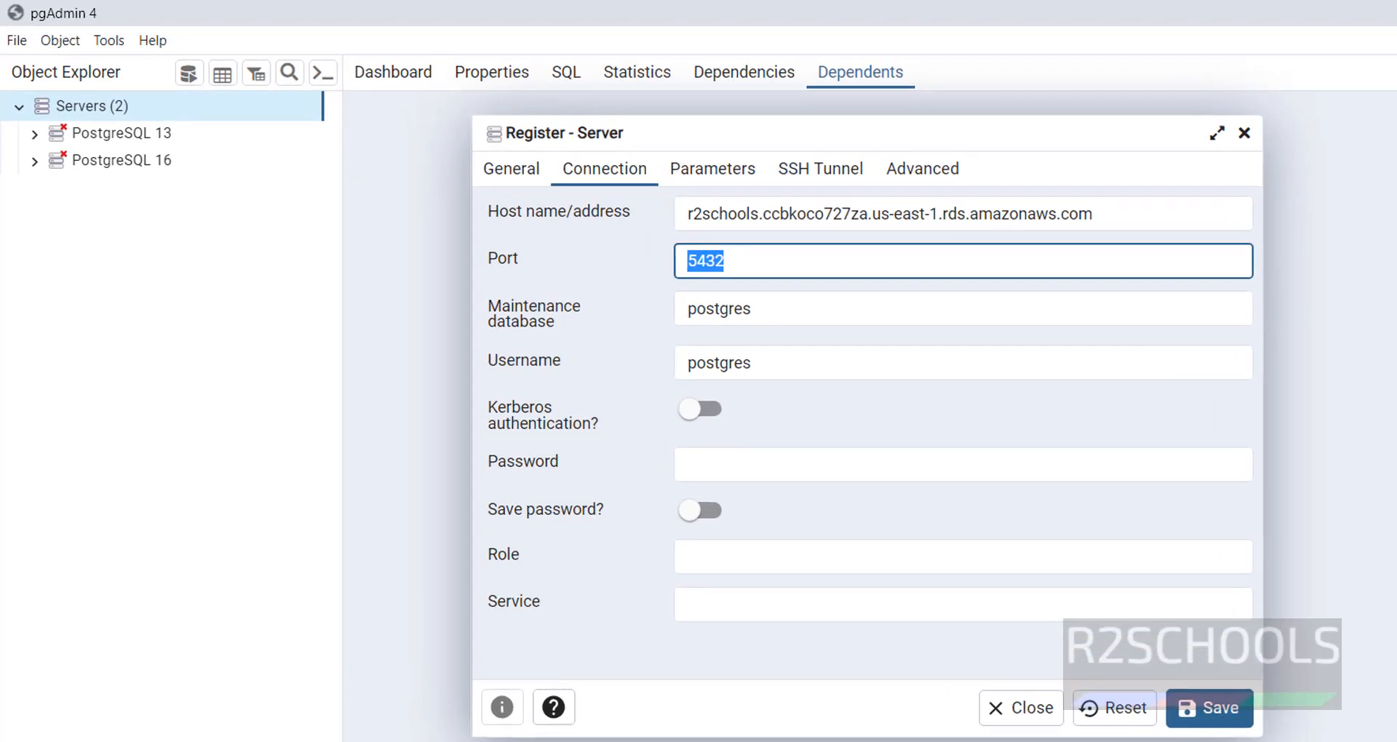
{"action": "key", "text": "alt+Tab"}
{"action": "left_click_drag", "start_coordinate": [440, 575], "coordinate": [373, 573]}
{"action": "left_click", "coordinate": [491, 580]}
{"action": "key", "text": "alt+Tab"}
{"action": "key", "text": "Tab"}
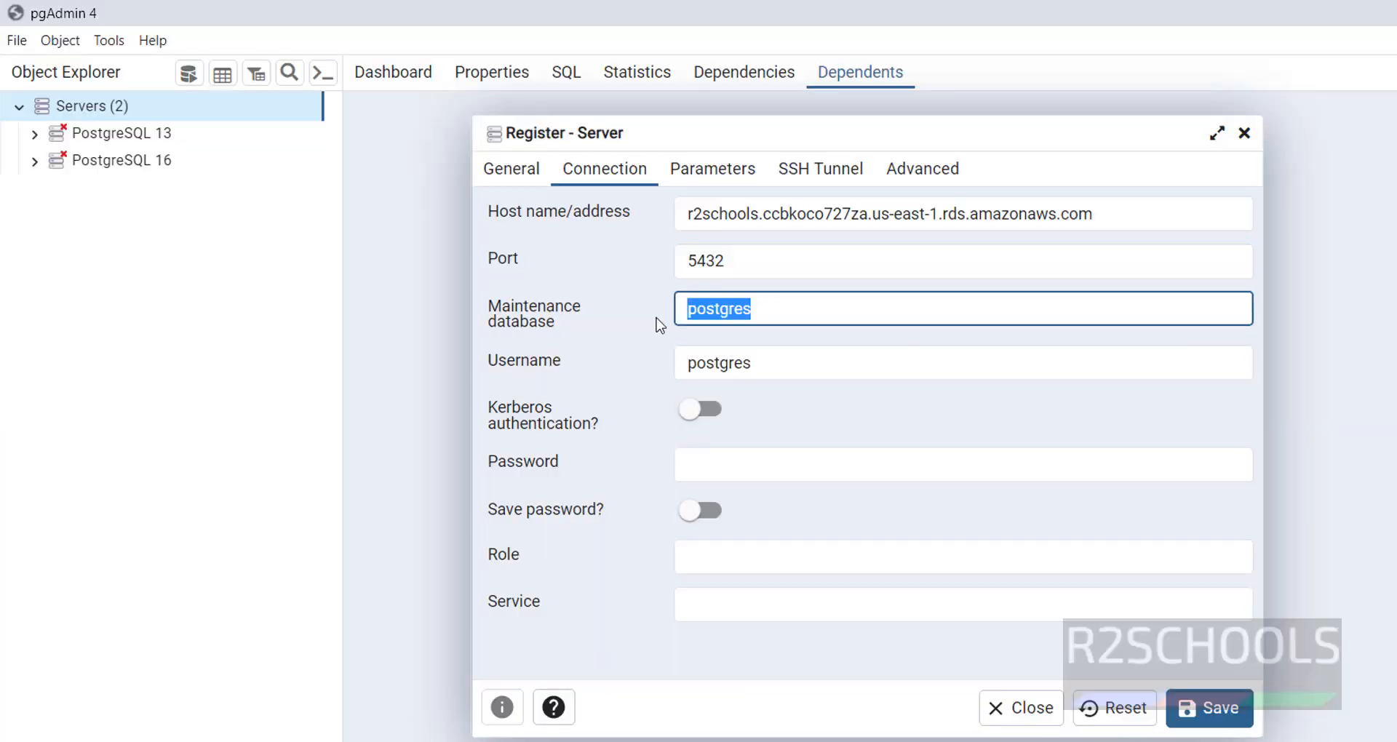
{"action": "double_click", "coordinate": [736, 362]}
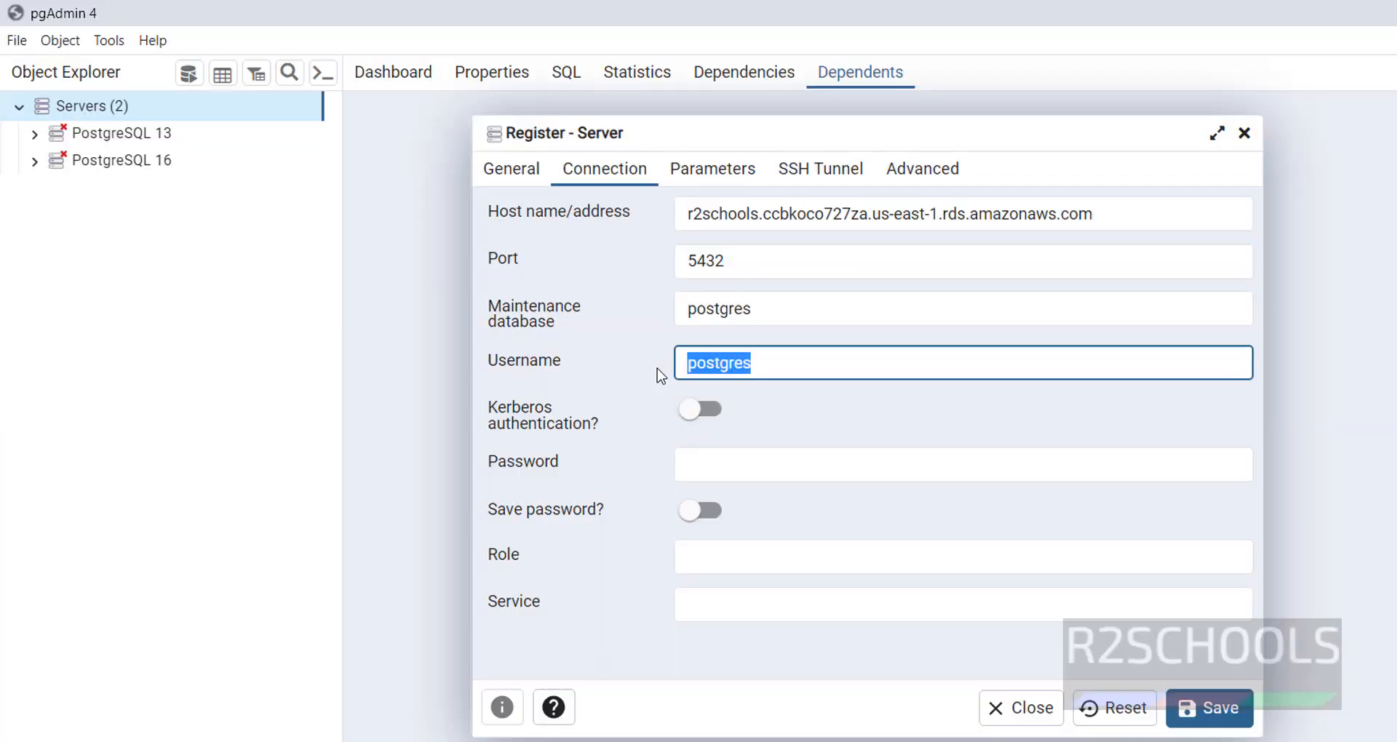
Step: Enter the postgres user's password and try to save the server registration
{"action": "left_click", "coordinate": [723, 466]}
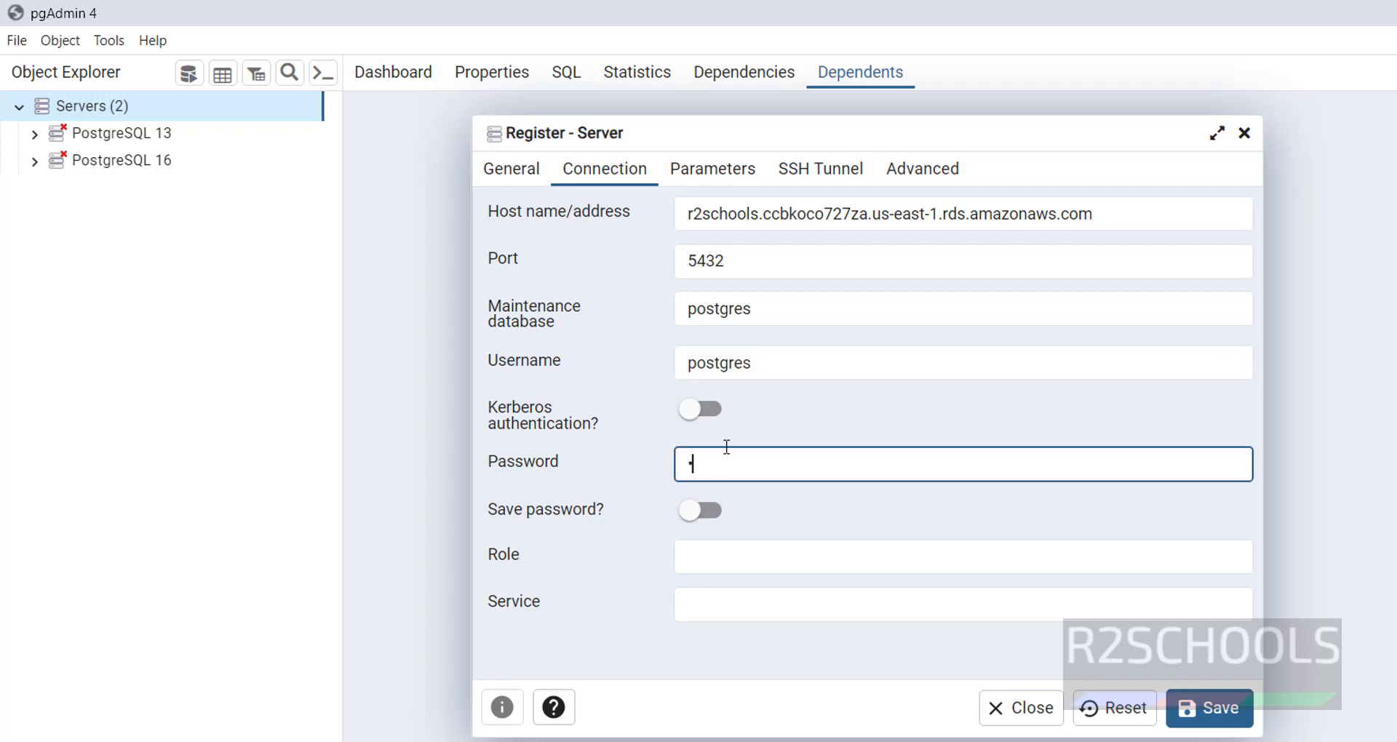
{"action": "type", "text": "•••••••••"}
{"action": "left_click", "coordinate": [1202, 706]}
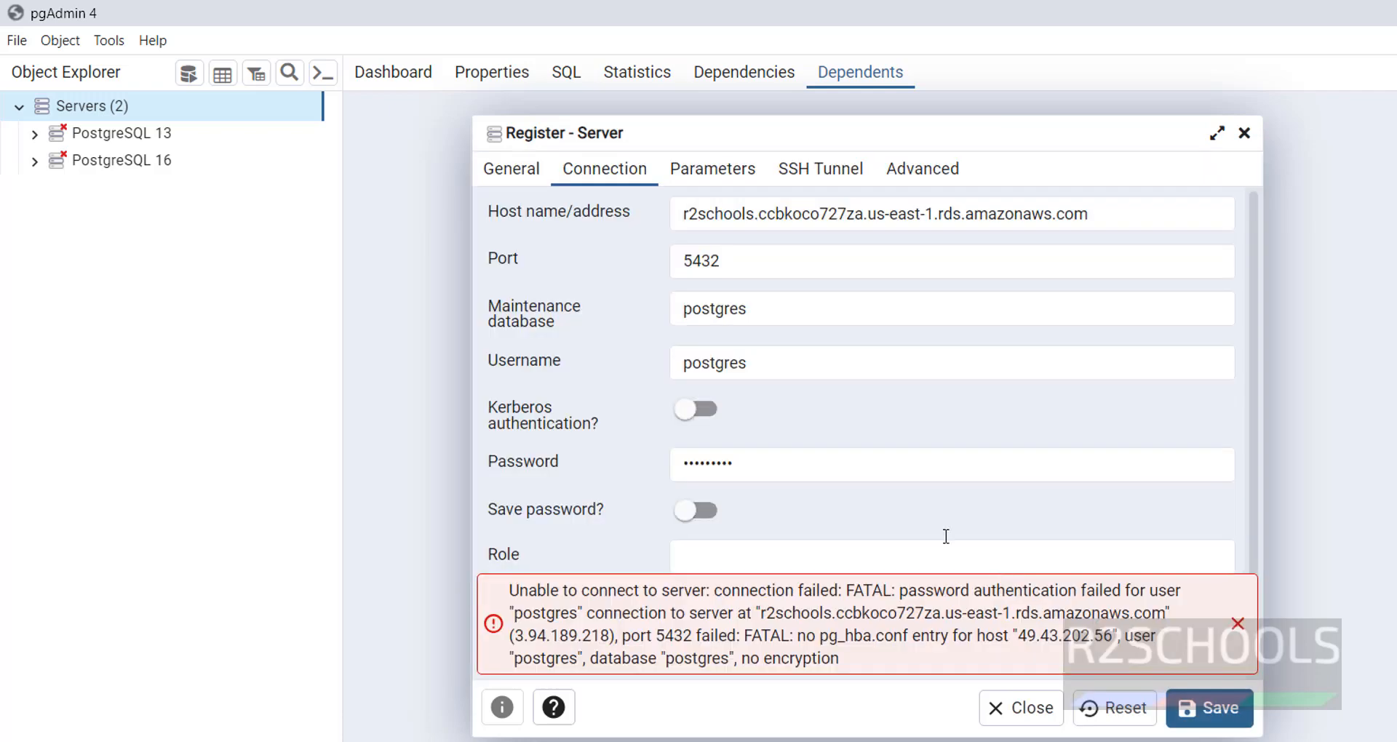
Step: Replace the entered password with the master user's password and save the rdsr2schools server registration
{"action": "left_click_drag", "start_coordinate": [771, 463], "coordinate": [673, 464]}
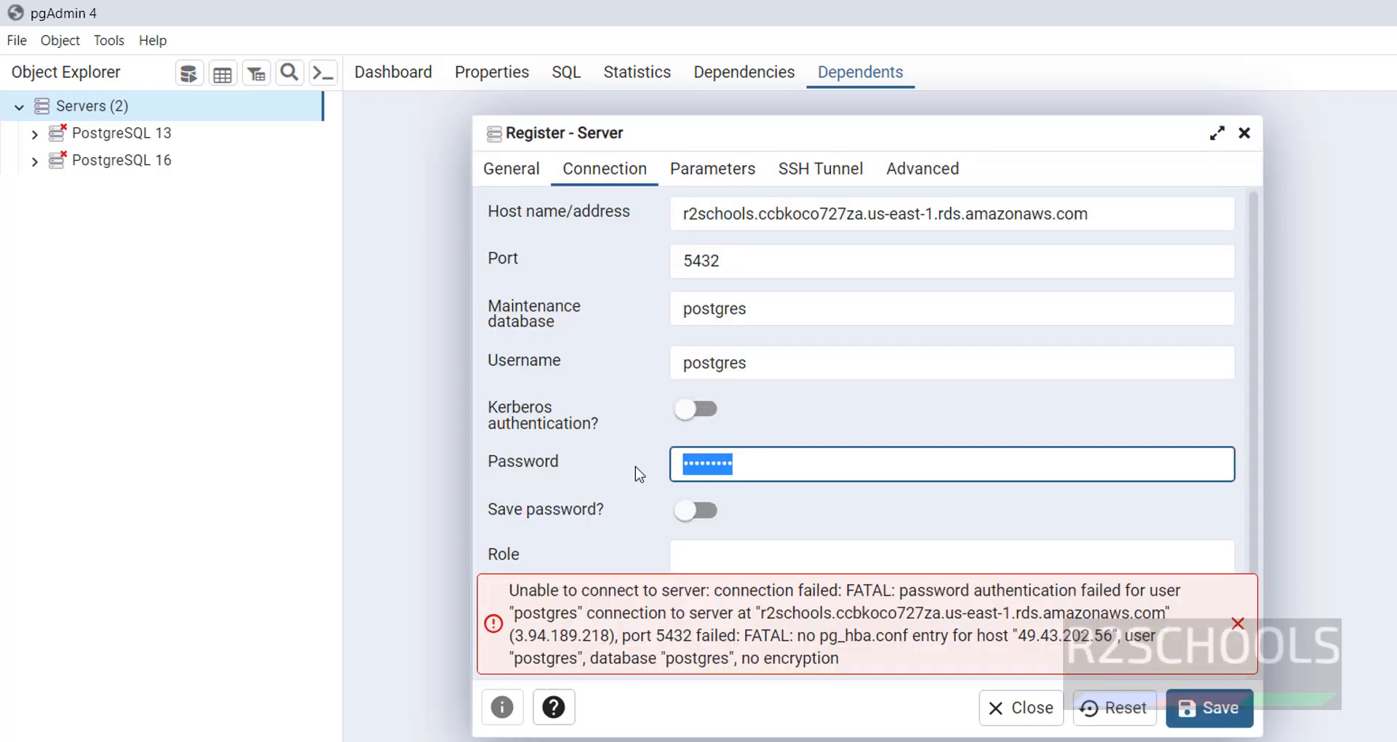
{"action": "type", "text": "••••••••••"}
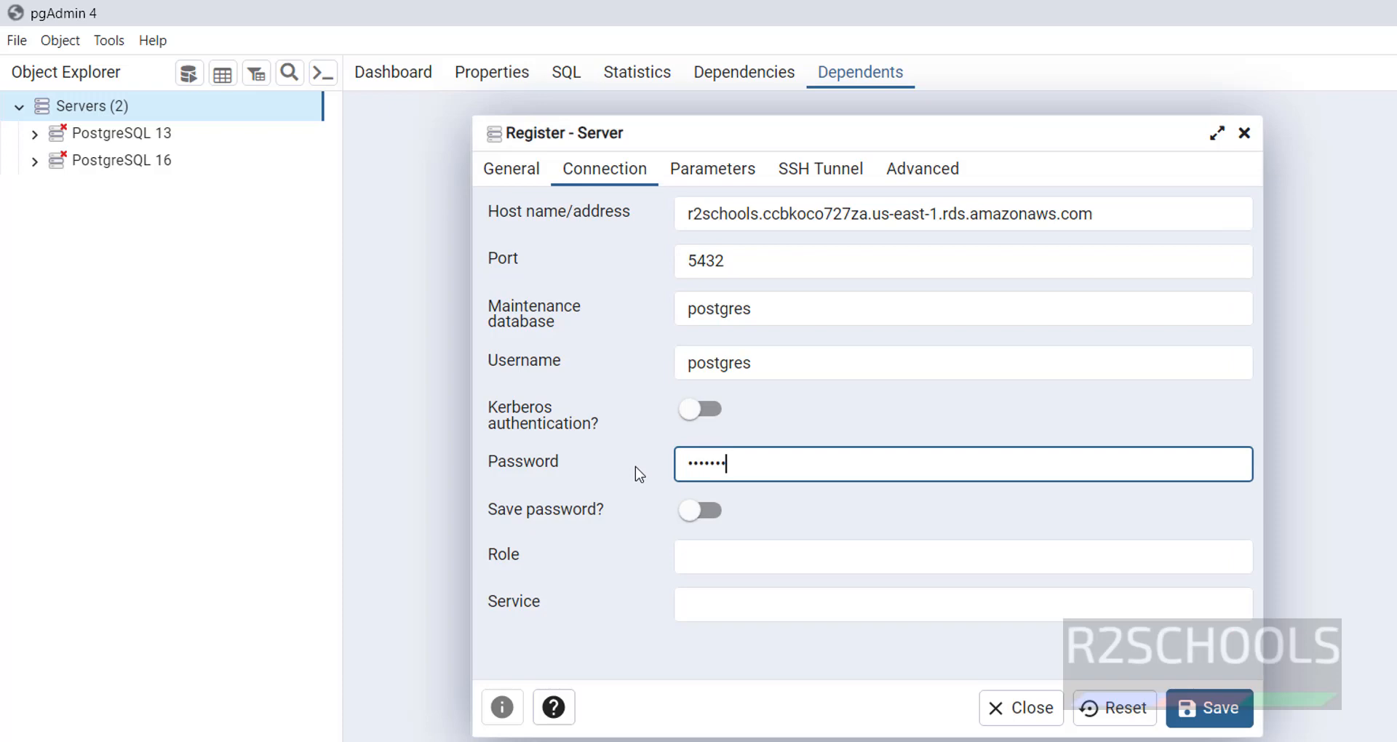
{"action": "type", "text": "•"}
{"action": "left_click", "coordinate": [1208, 713]}
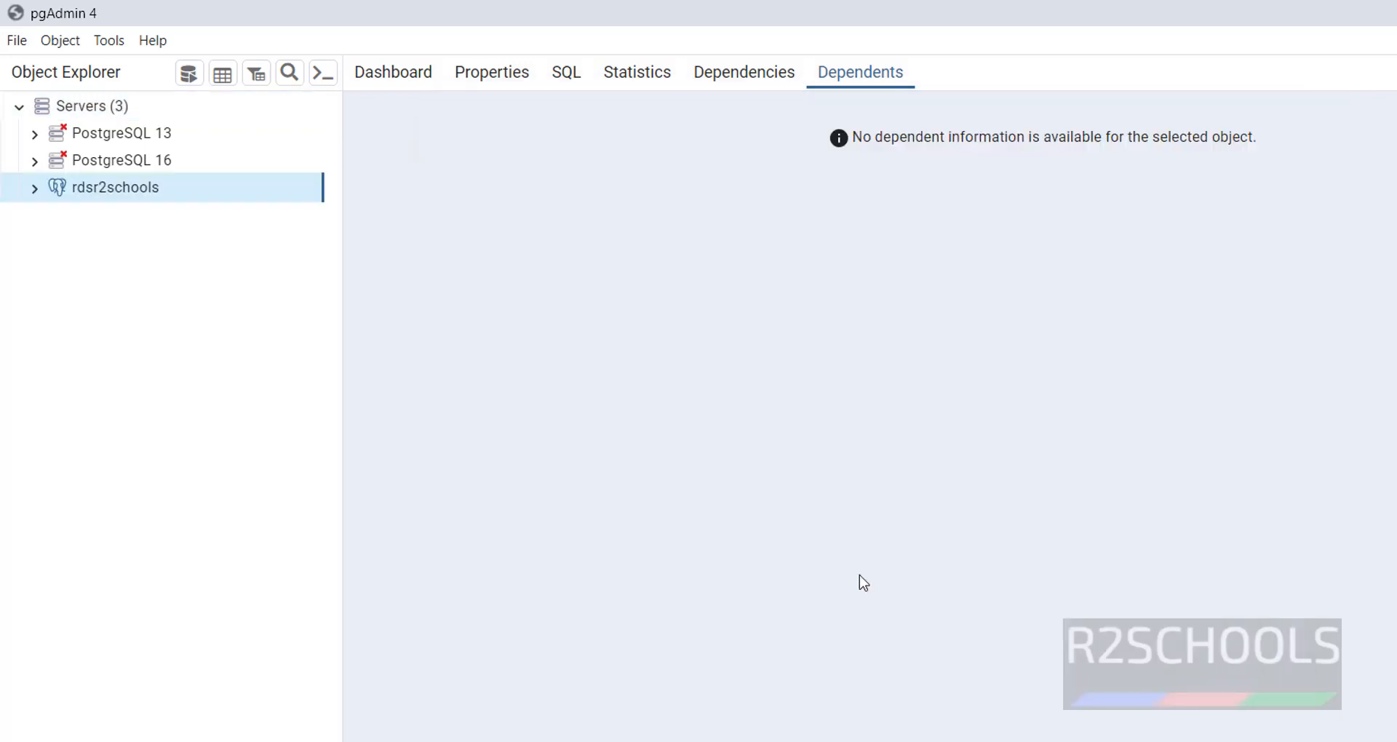
Step: Expand the rdsr2schools server and its databases in the object tree
{"action": "left_click", "coordinate": [35, 190]}
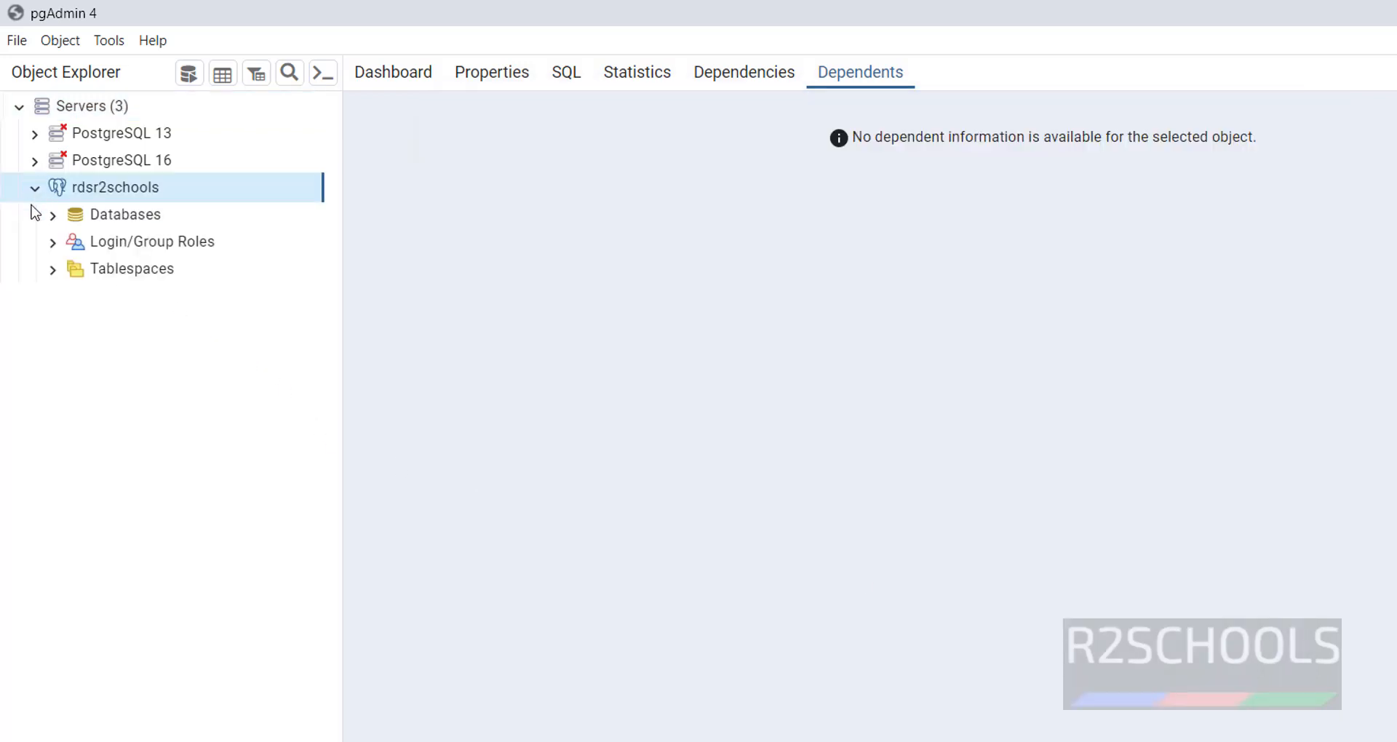
{"action": "left_click", "coordinate": [50, 216]}
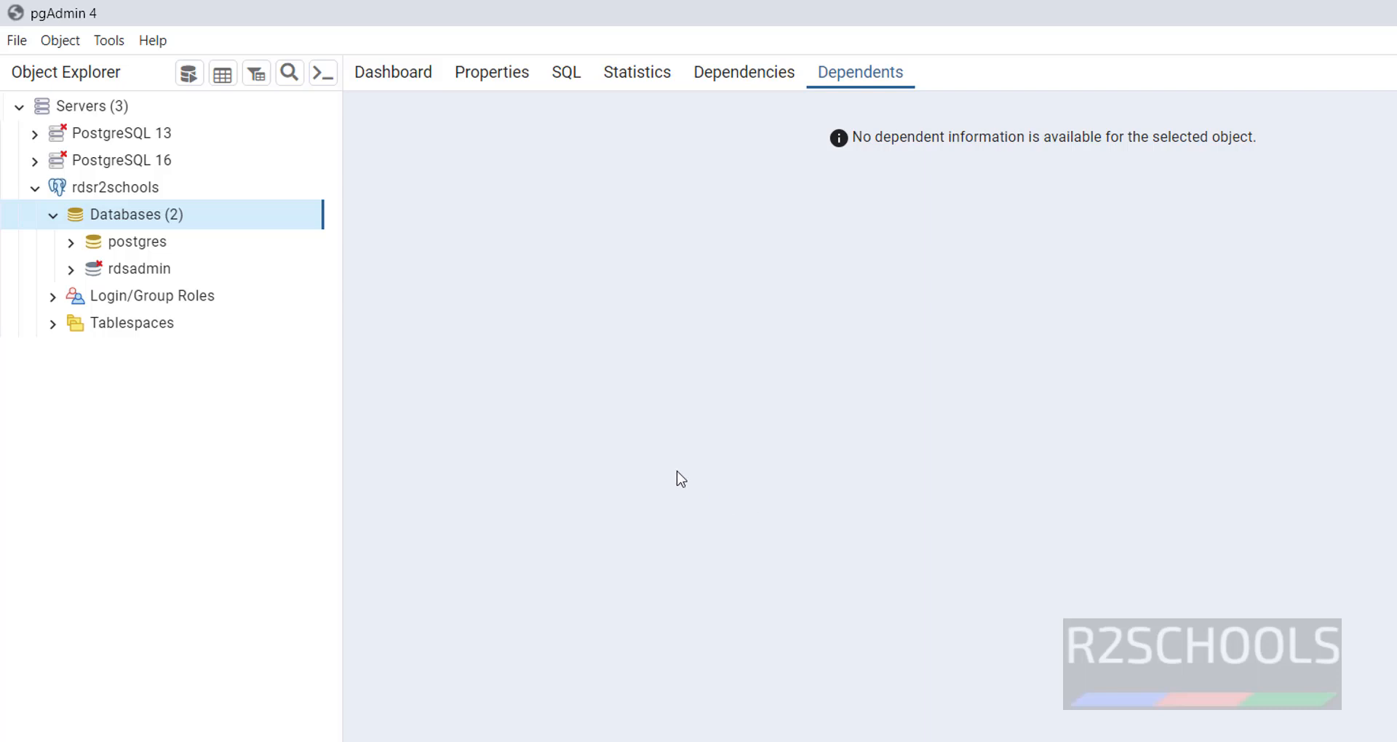
Step: Open Command Prompt and connect with psql to host r2schools.ccbkoco727za.us-east-1.rds.amazonaws.com as user postgres on database postgres
{"action": "key", "text": "super"}
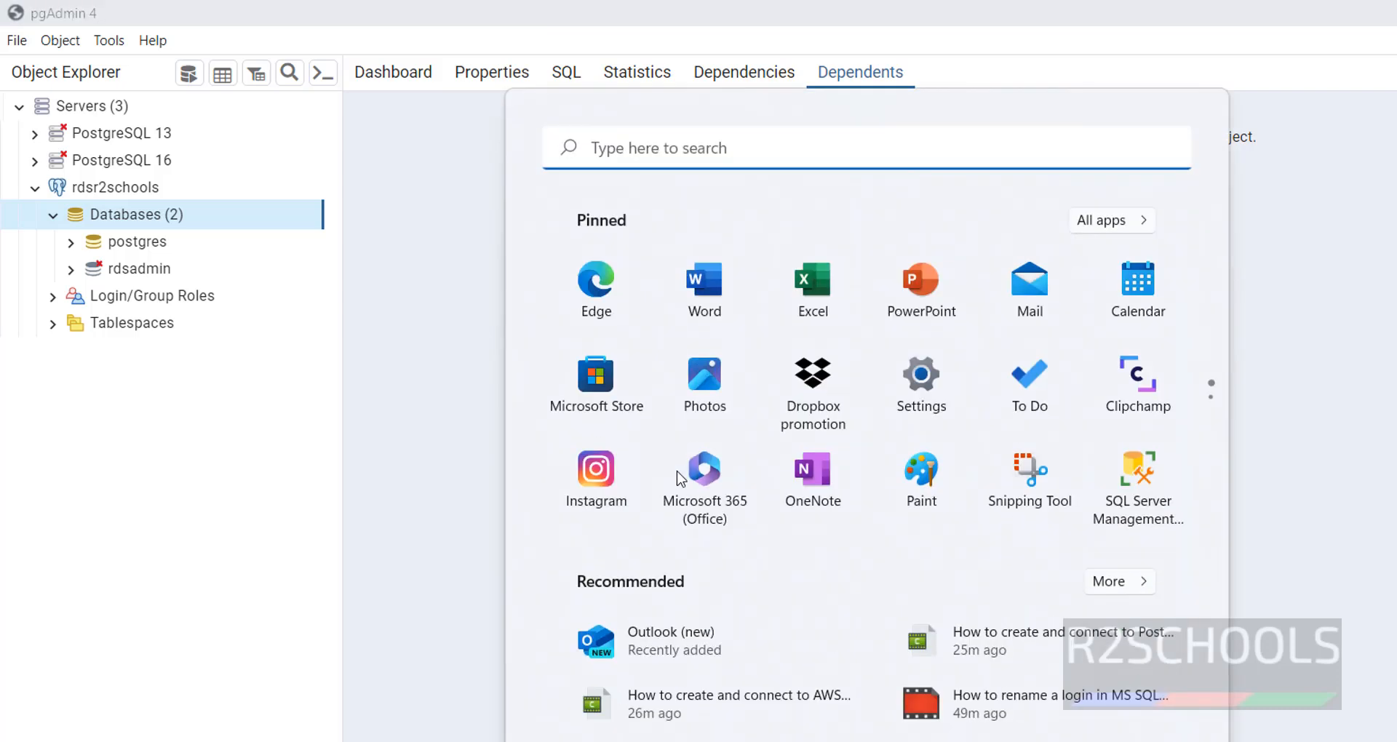
{"action": "type", "text": "cmd"}
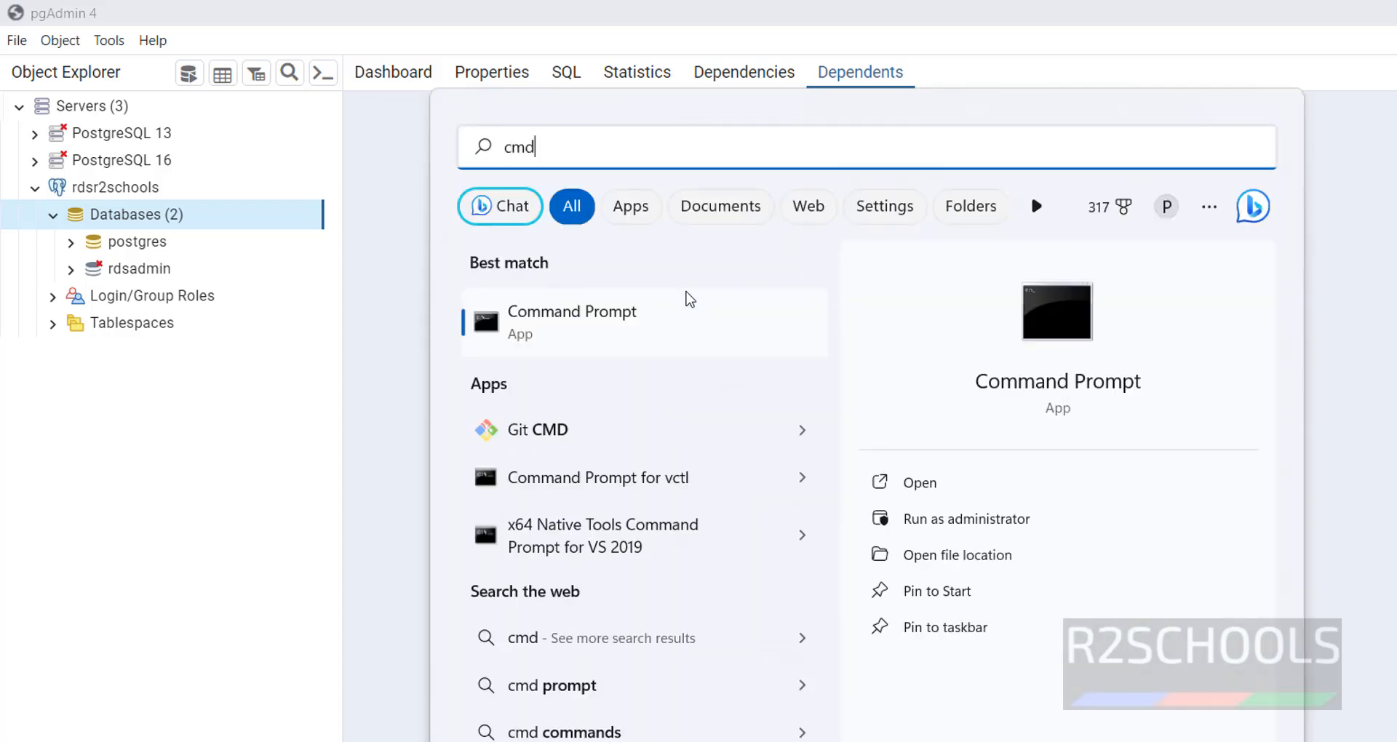
{"action": "left_click", "coordinate": [675, 310]}
{"action": "type", "text": "psql "}
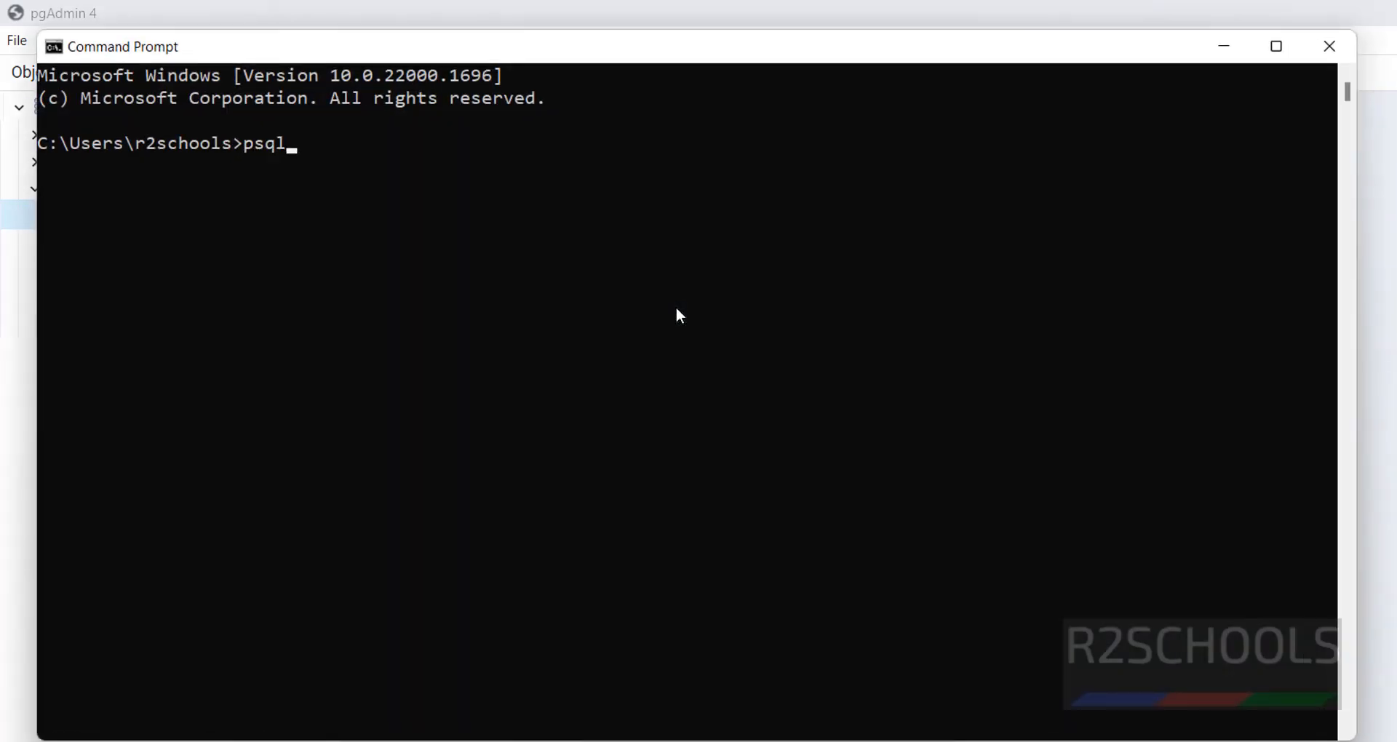
{"action": "type", "text": "-h"}
{"action": "type", "text": "r2schools.ccbkoco727za.us-east-1.rds.amazonaws.com"}
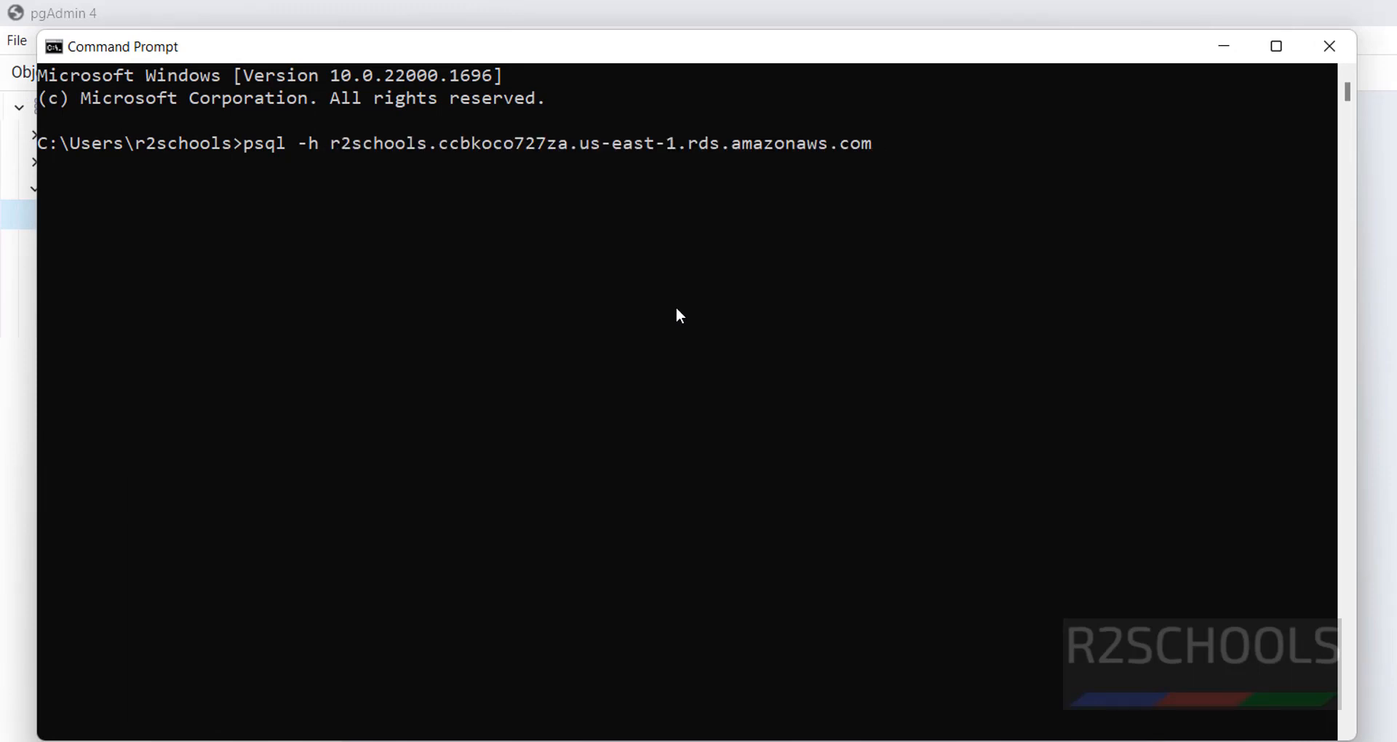
{"action": "type", "text": "-U postgres -d postgres"}
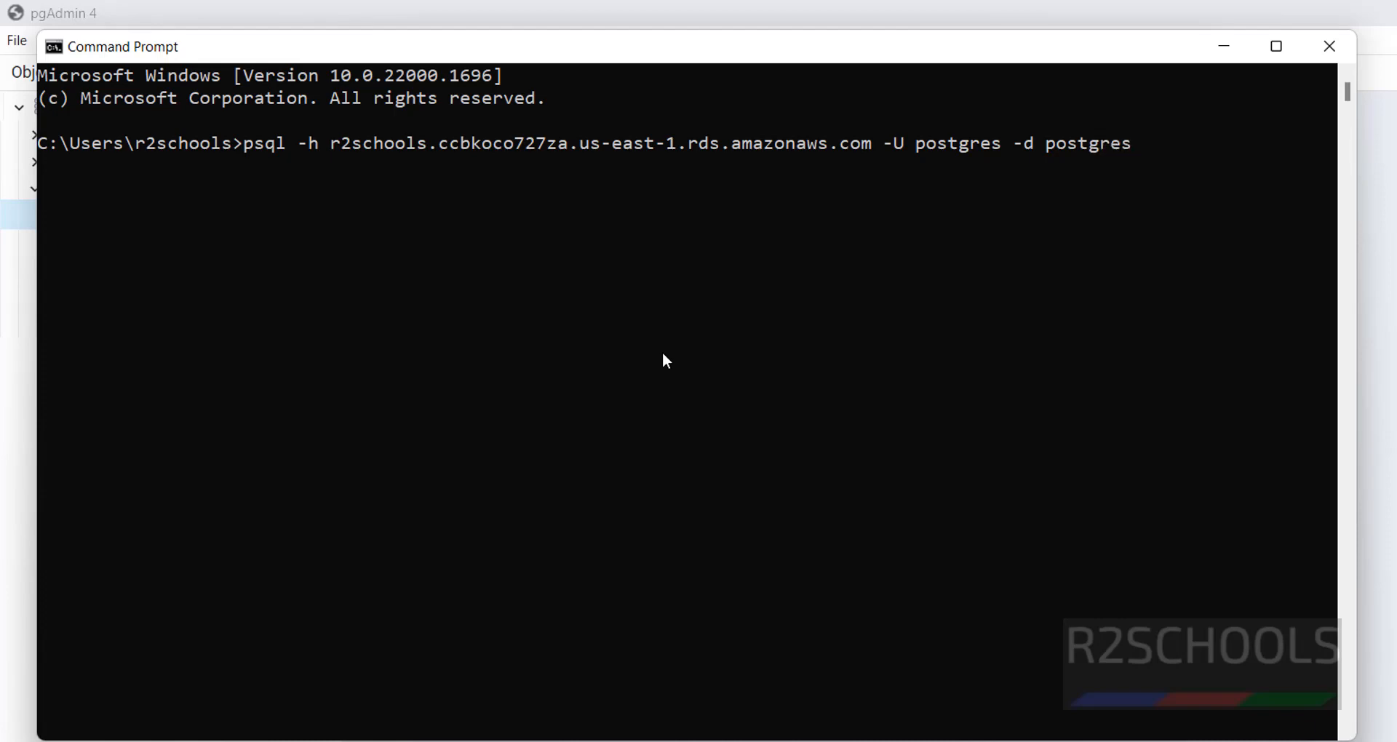
{"action": "key", "text": "Return"}
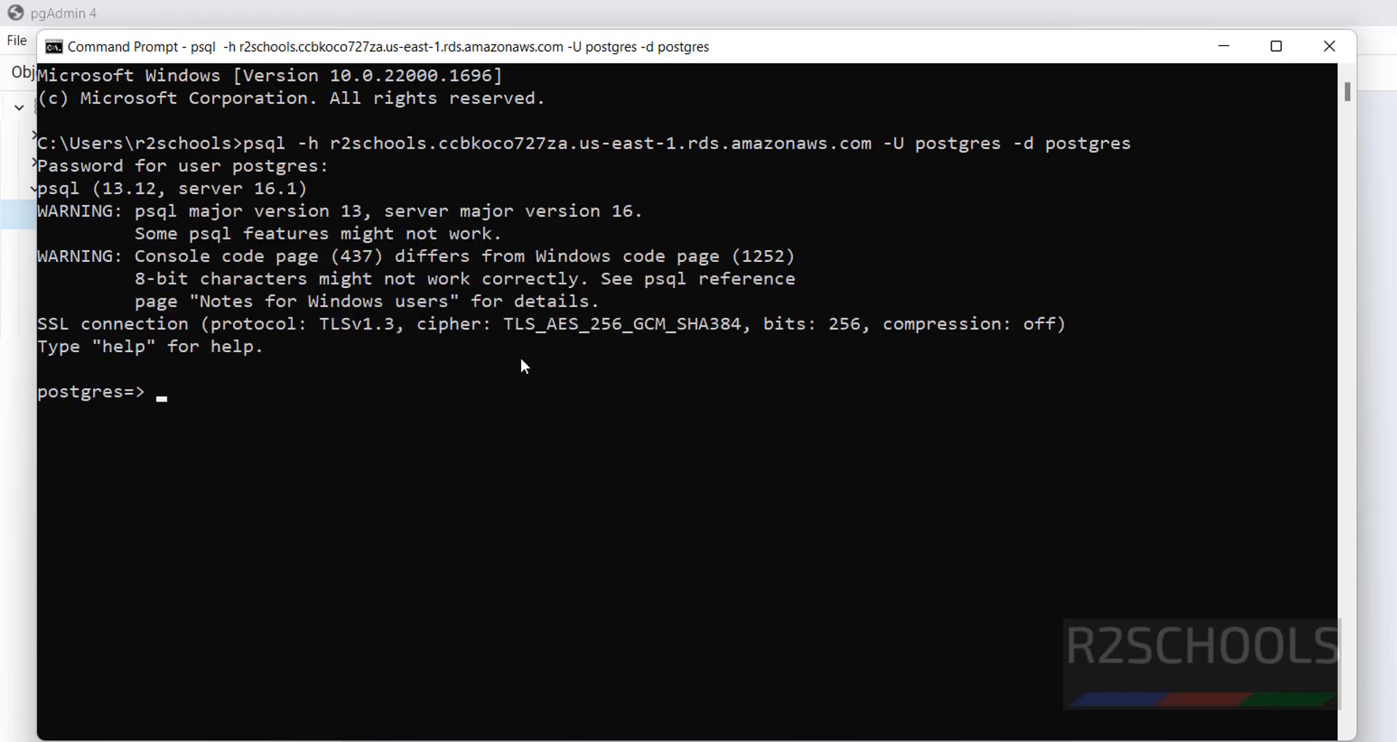
Step: List the server's databases in psql with \l, and switch back to pgAdmin 4
{"action": "type", "text": "\\l"}
{"action": "key", "text": "Return"}
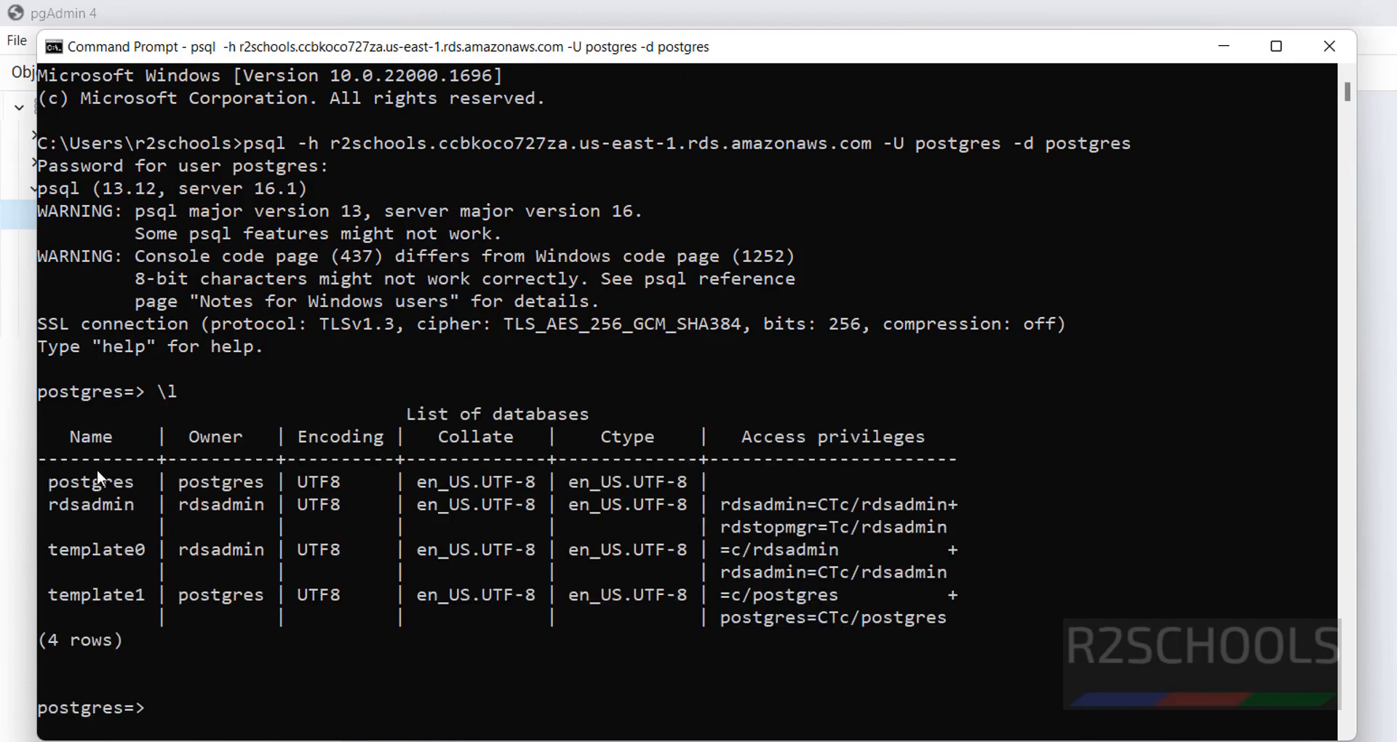
{"action": "left_click_drag", "start_coordinate": [75, 482], "coordinate": [77, 508]}
{"action": "key", "text": "alt+Tab"}
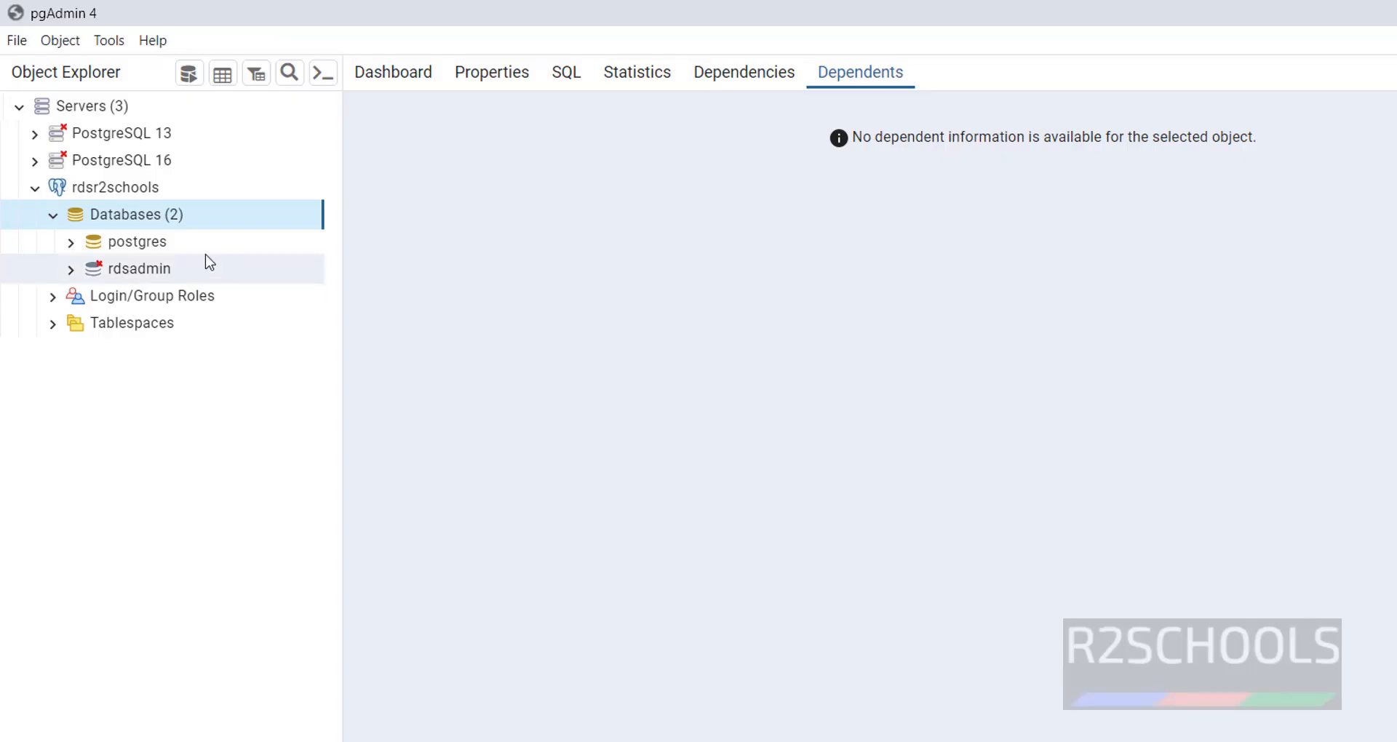
{"action": "right_click", "coordinate": [157, 220]}
{"action": "left_click", "coordinate": [156, 220]}
{"action": "right_click", "coordinate": [158, 218]}
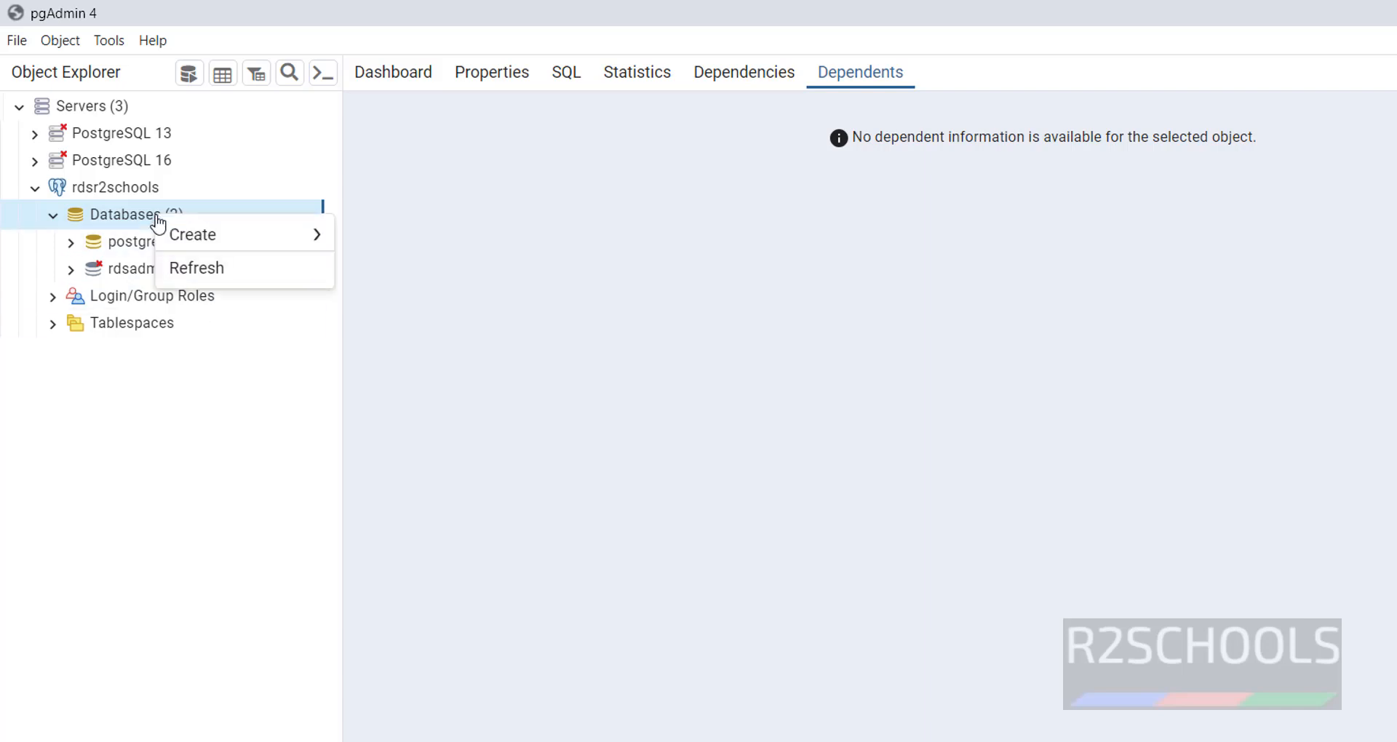
{"action": "mouse_move", "coordinate": [194, 239]}
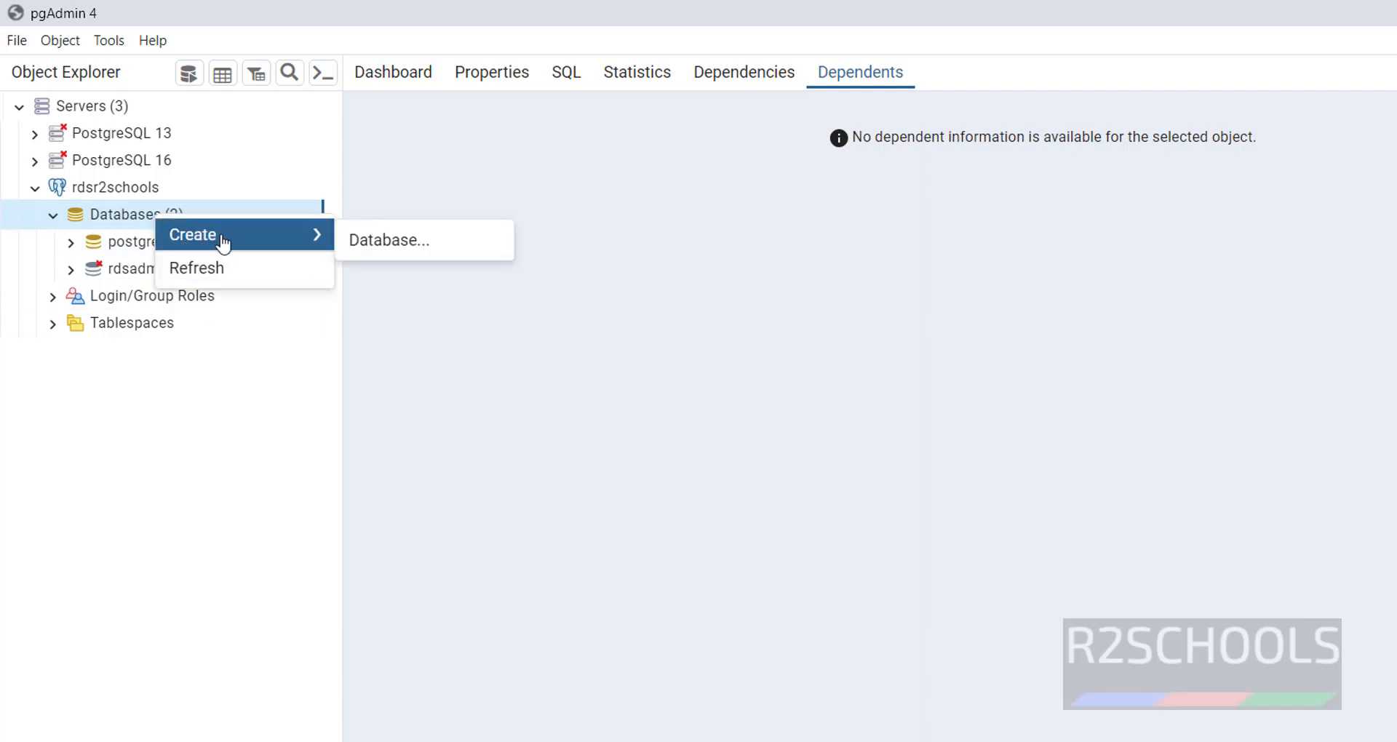
{"action": "left_click", "coordinate": [376, 243]}
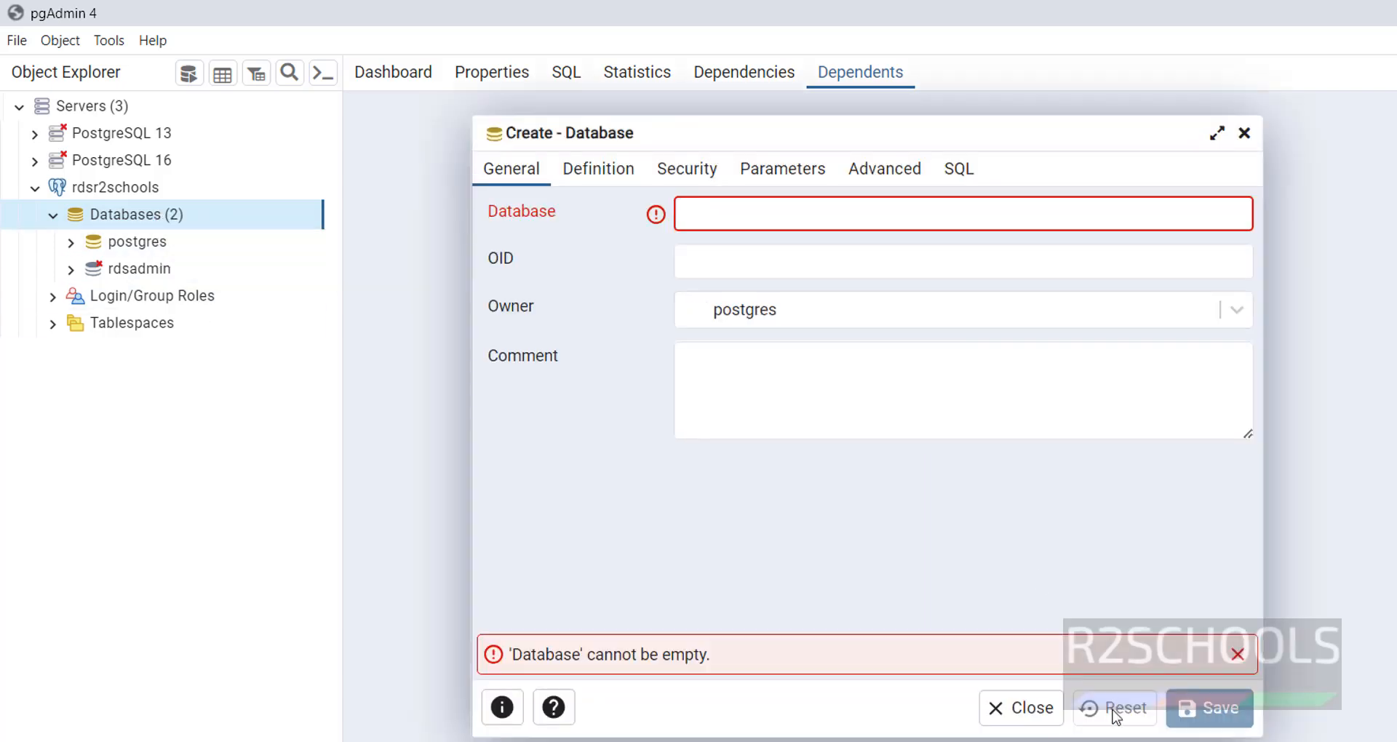
{"action": "left_click", "coordinate": [1024, 708]}
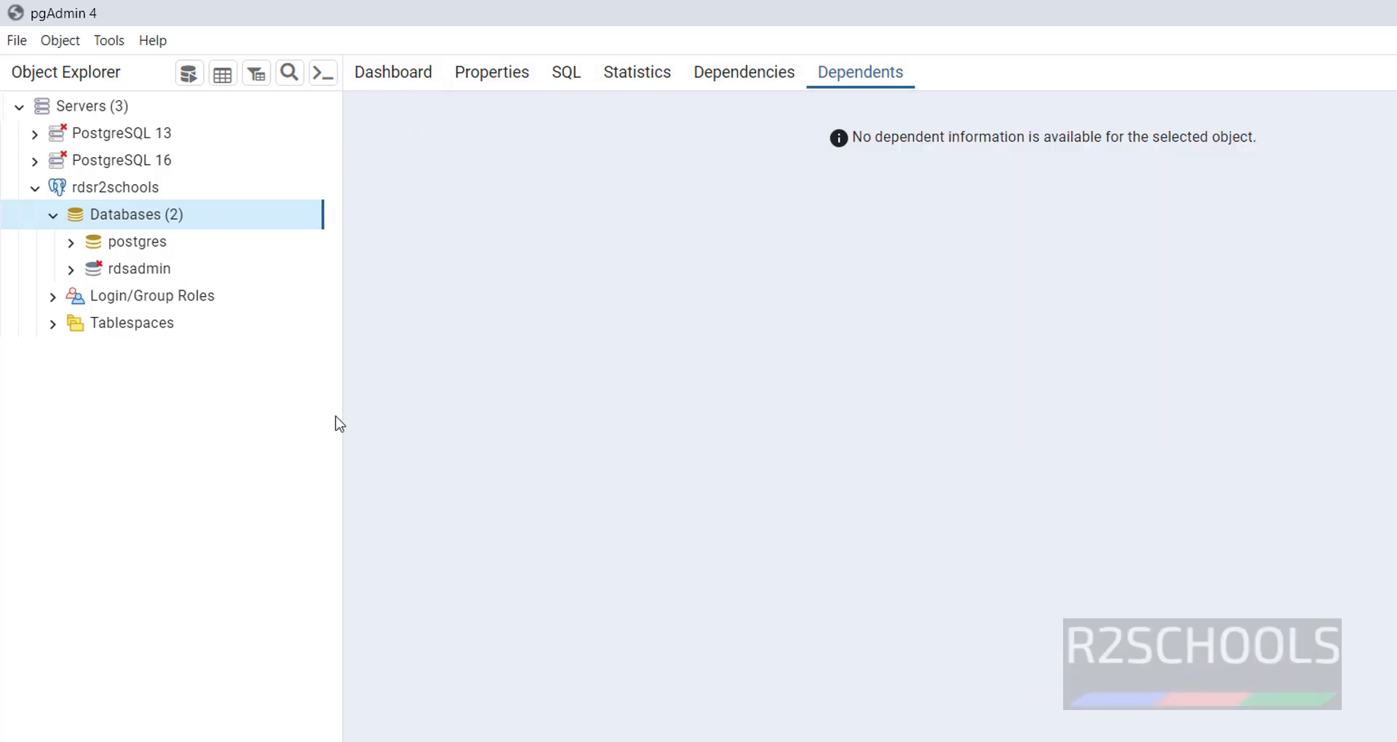
Step: Open a query editor on the postgres database and run "create database r2schools"
{"action": "right_click", "coordinate": [143, 242]}
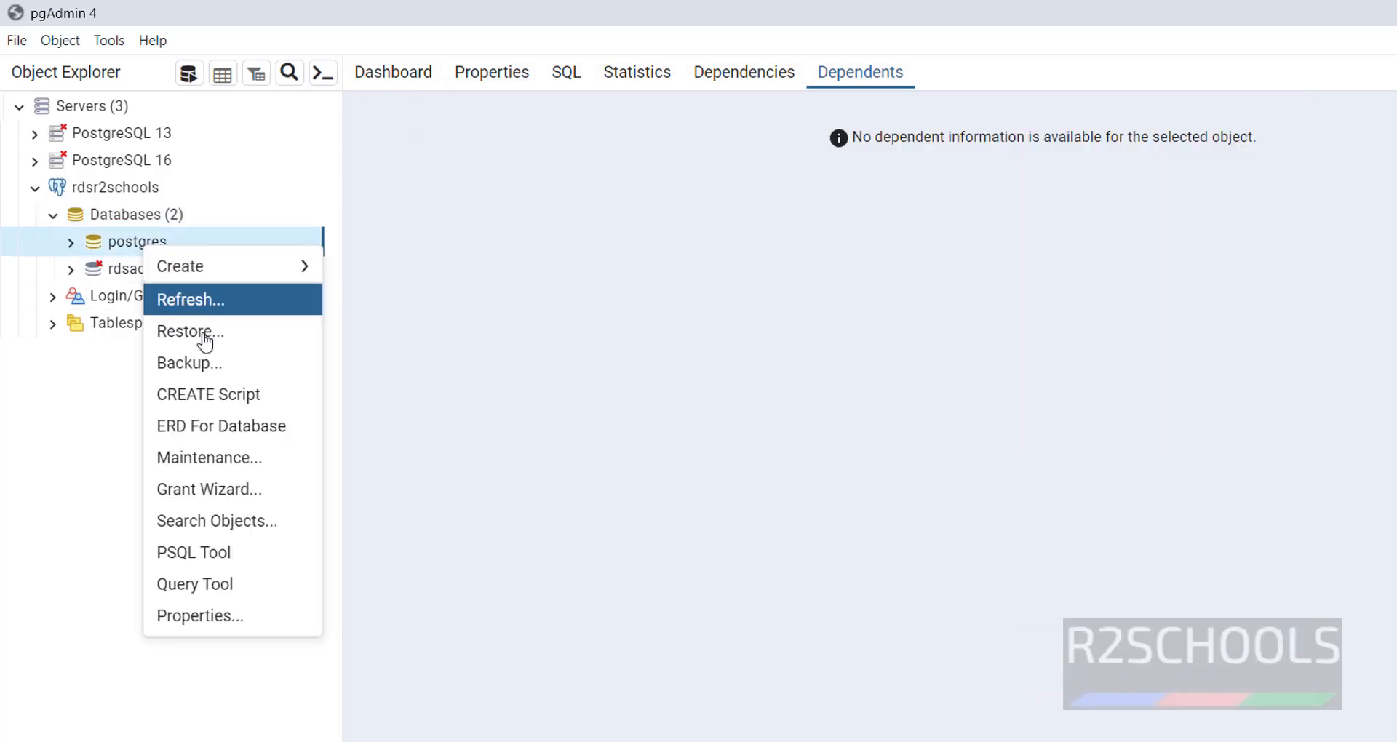
{"action": "left_click", "coordinate": [233, 588]}
{"action": "type", "text": "c"}
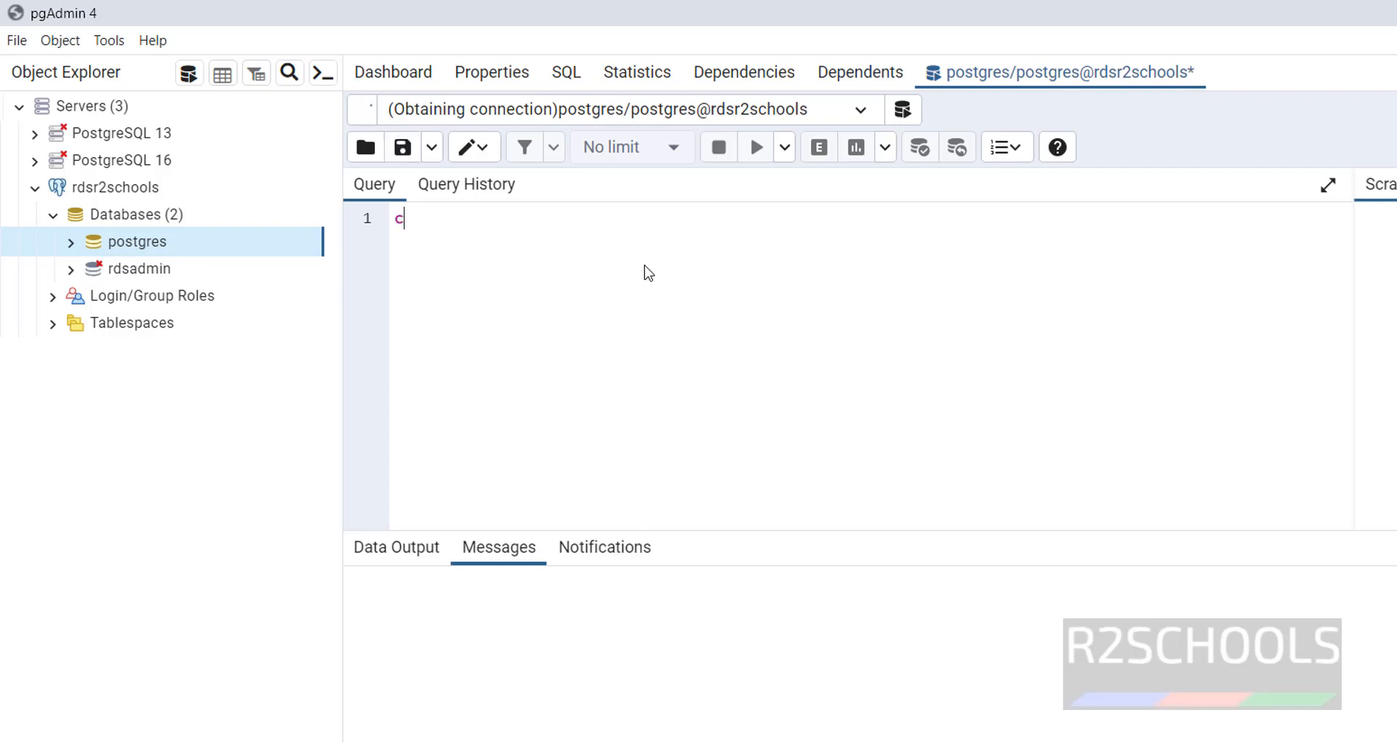
{"action": "type", "text": "reate databa"}
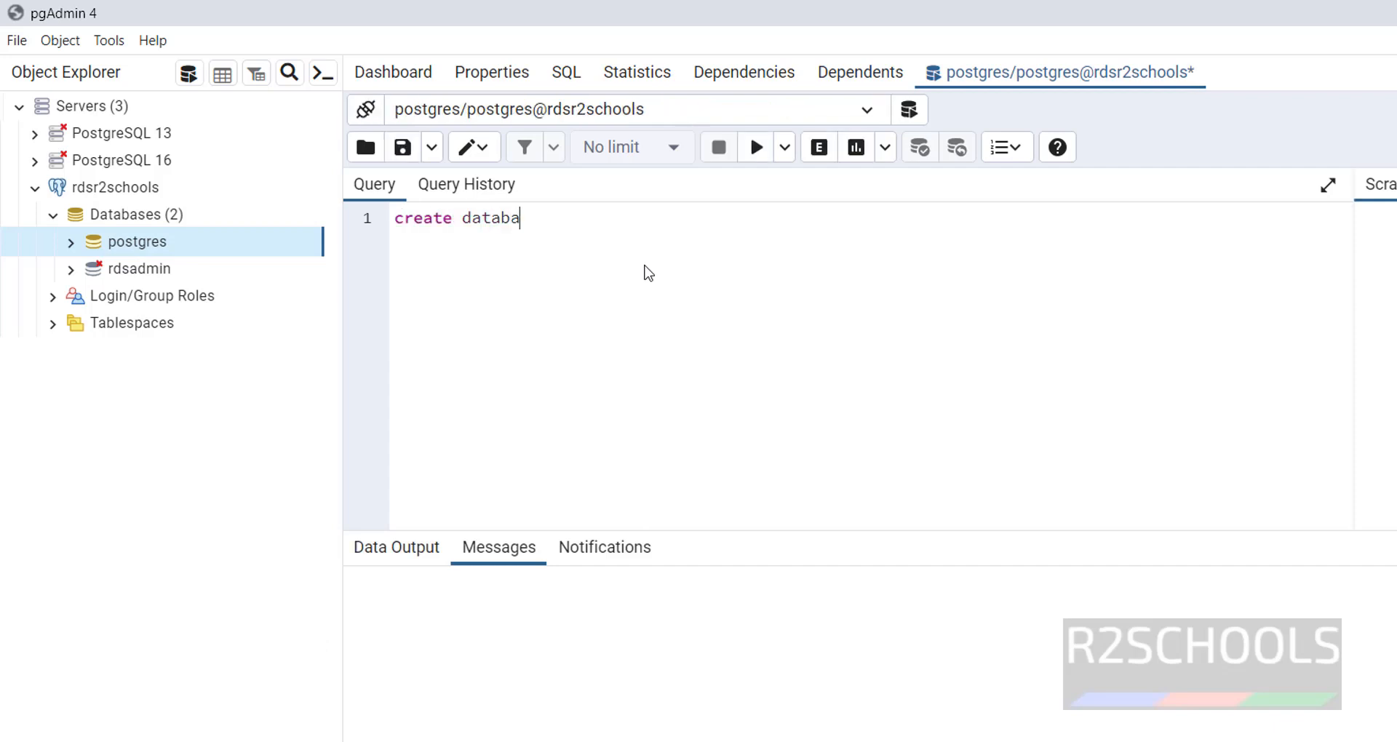
{"action": "type", "text": "se r2schools"}
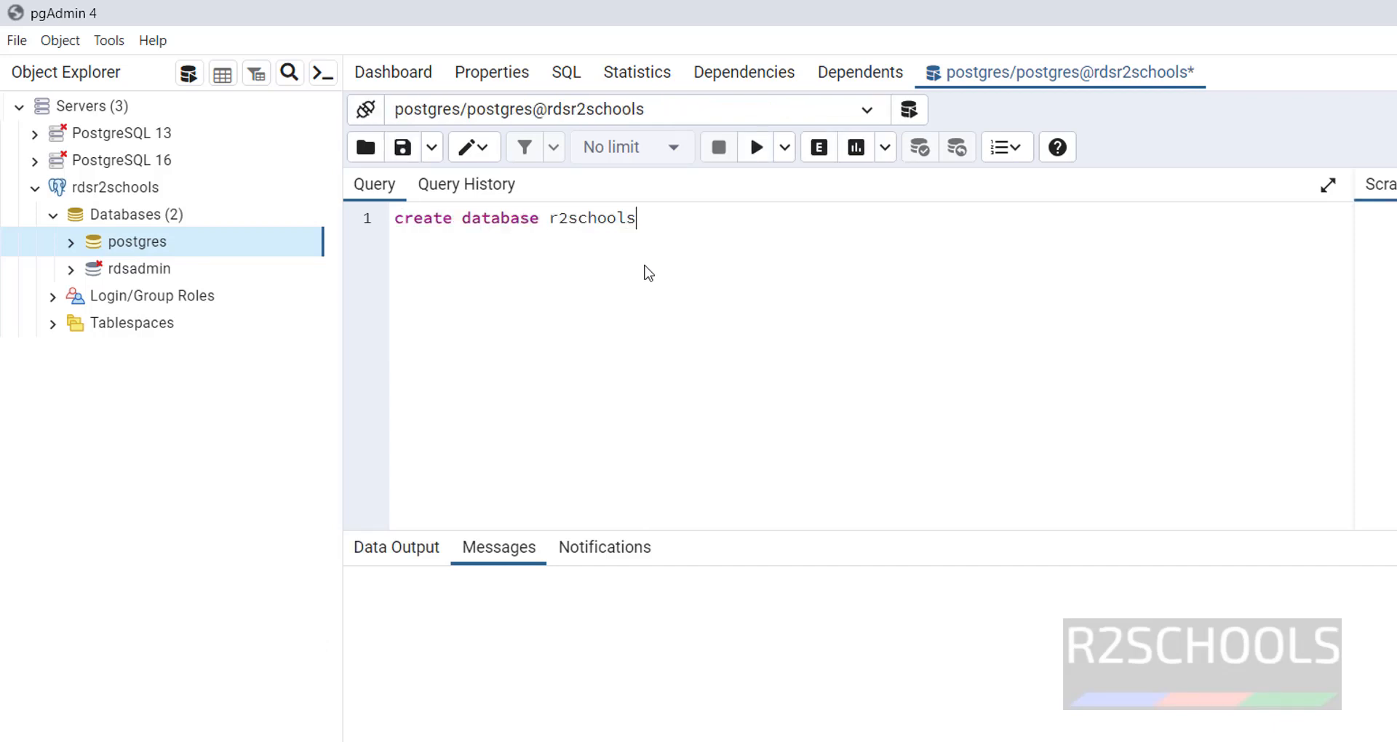
{"action": "key", "text": "ctrl+a"}
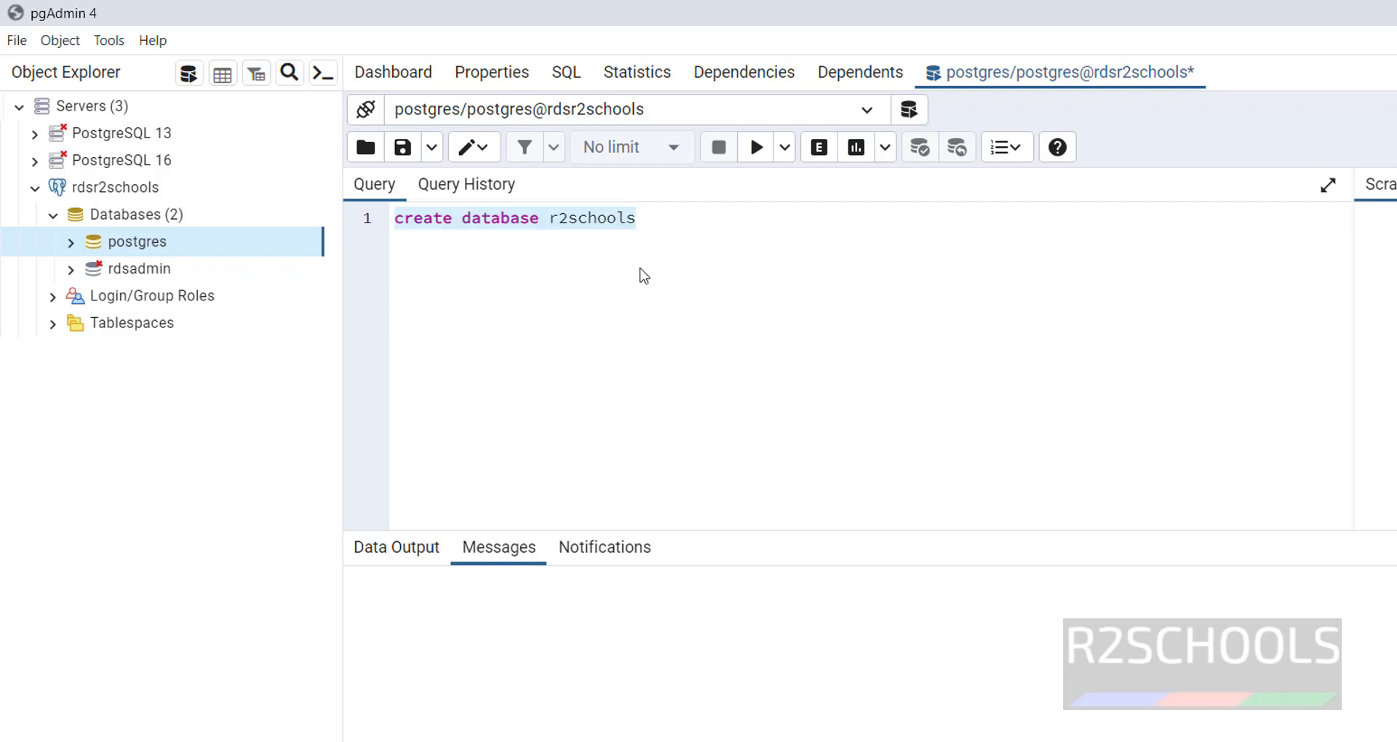
{"action": "left_click", "coordinate": [756, 153]}
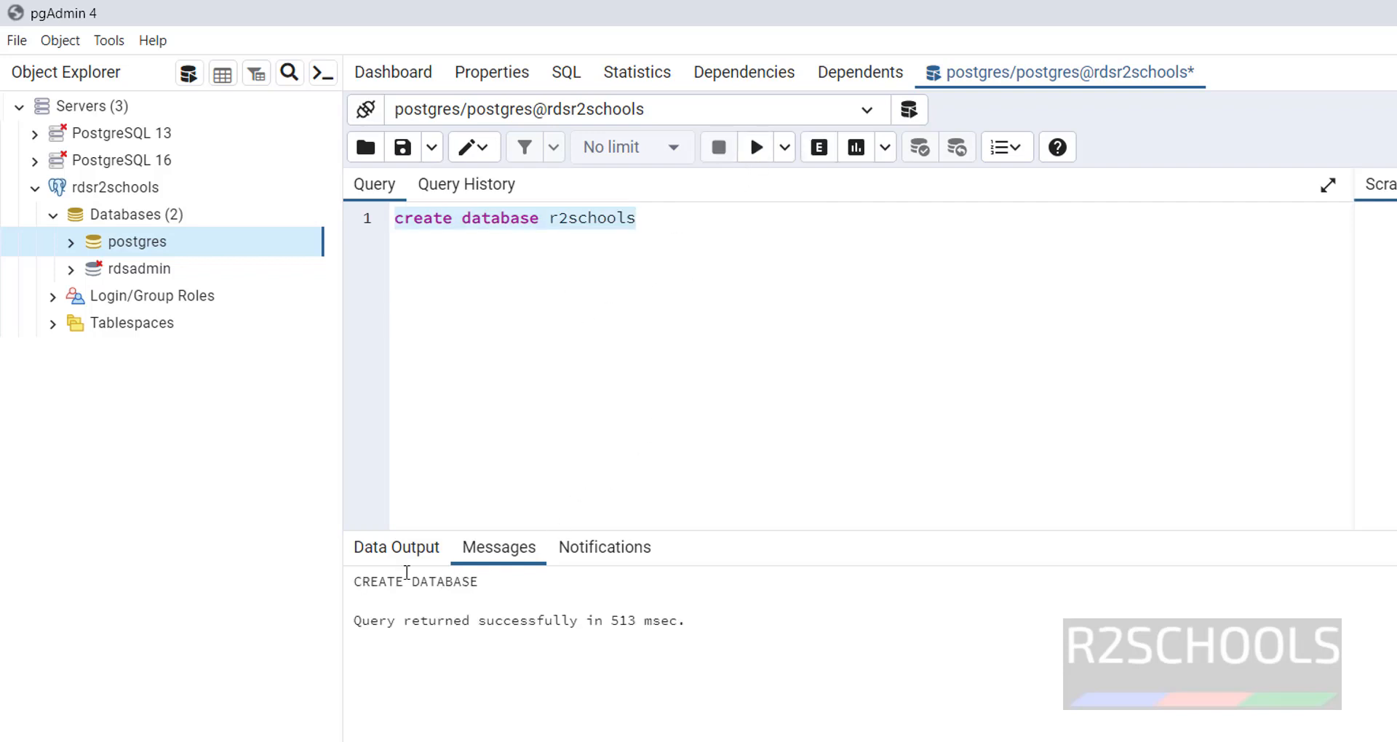
Step: Refresh the rdsr2schools server's Databases node, then switch to Command Prompt and list the databases in psql with \l
{"action": "right_click", "coordinate": [170, 217]}
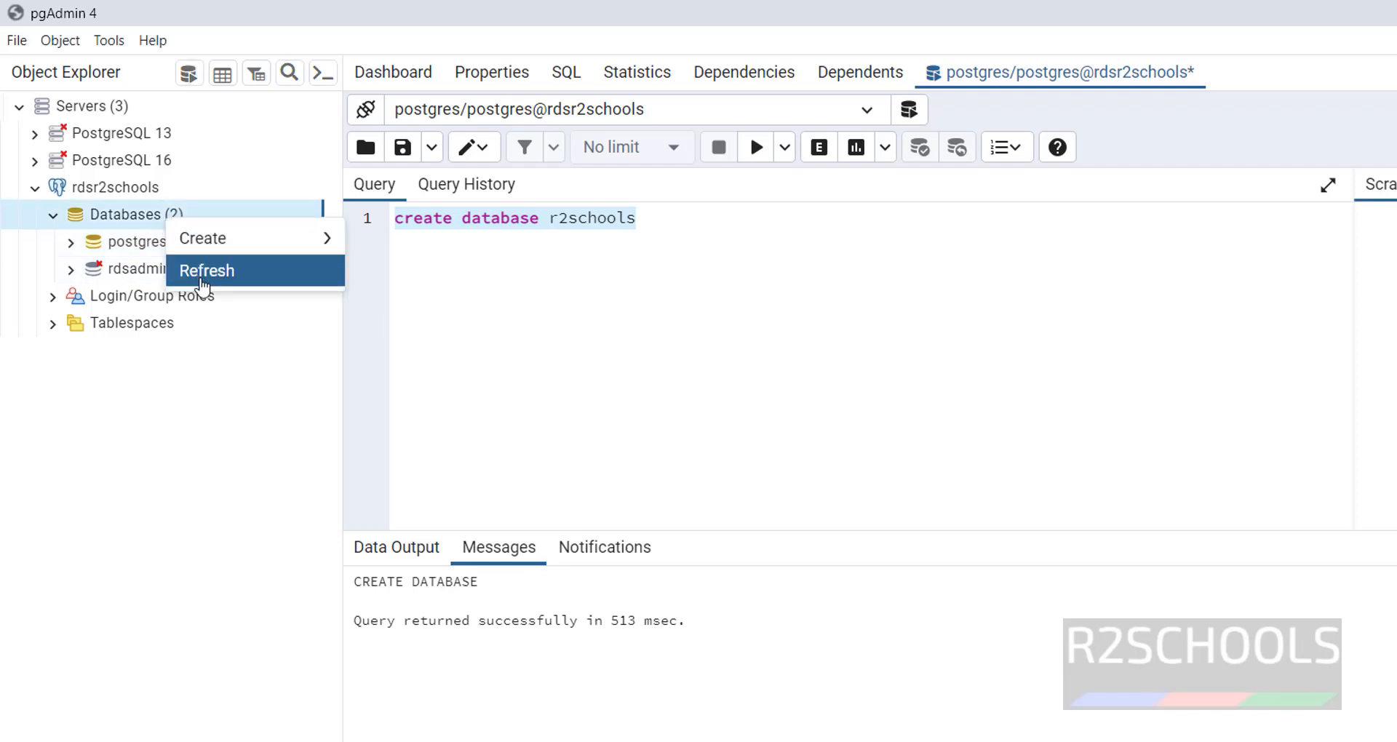
{"action": "left_click", "coordinate": [196, 274]}
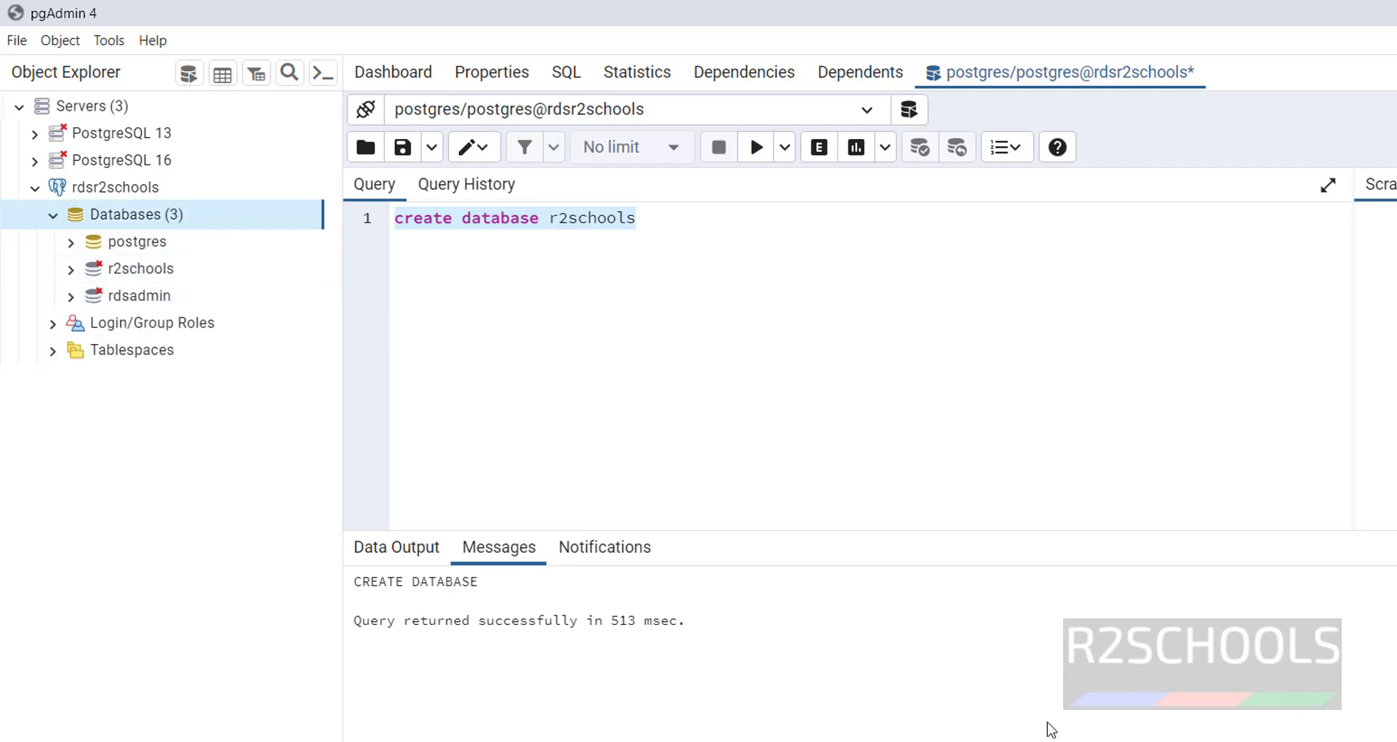
{"action": "left_click", "coordinate": [1084, 741]}
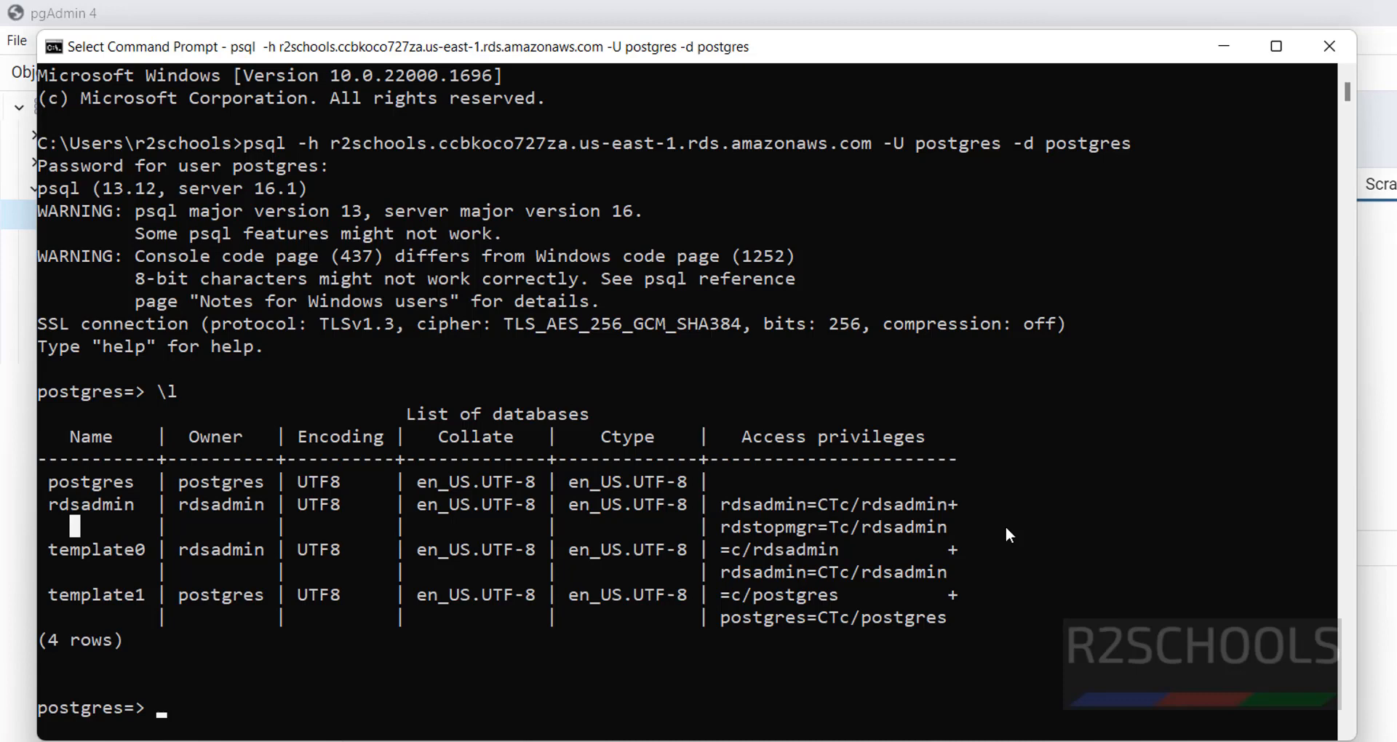
{"action": "type", "text": "\\l"}
{"action": "key", "text": "Return"}
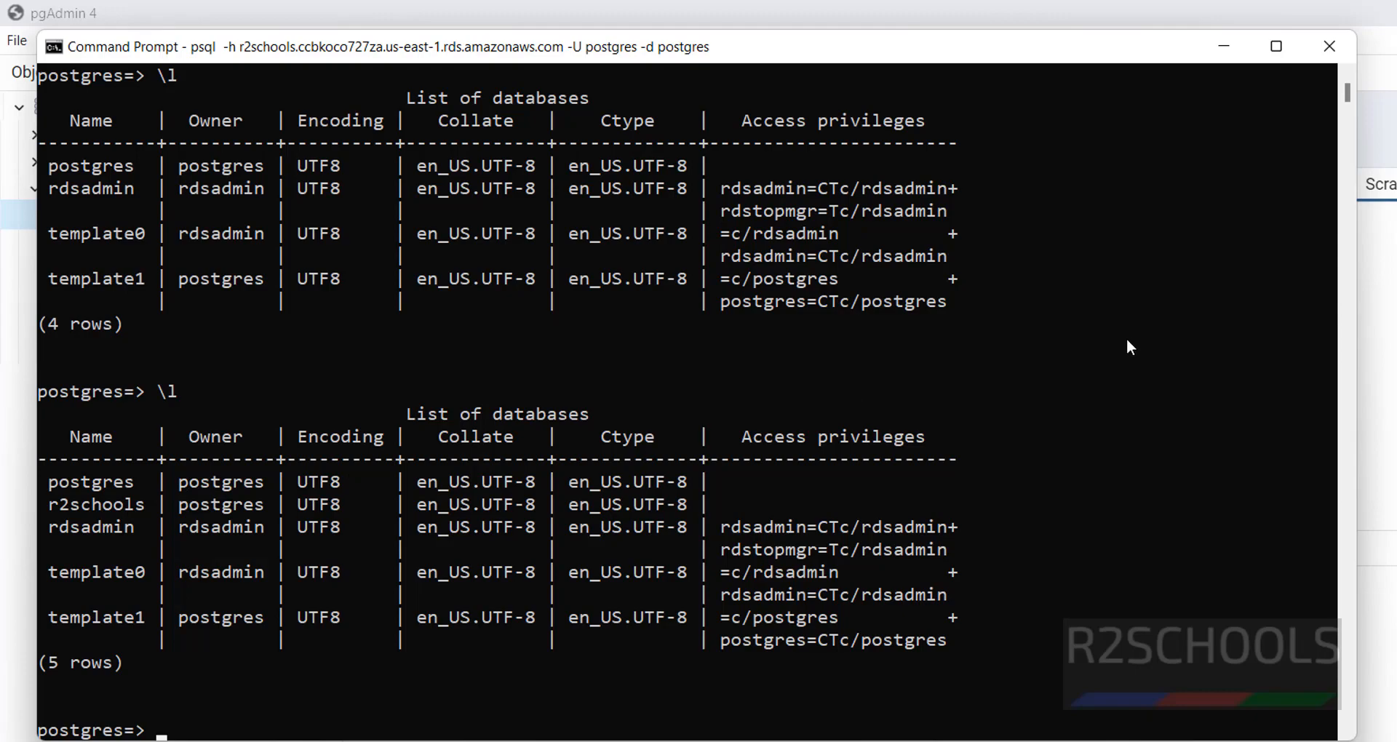
Step: Switch back to pgAdmin 4 and run "select version()" on its own below the create database statement
{"action": "key", "text": "alt+Tab"}
{"action": "type", "text": "selec"}
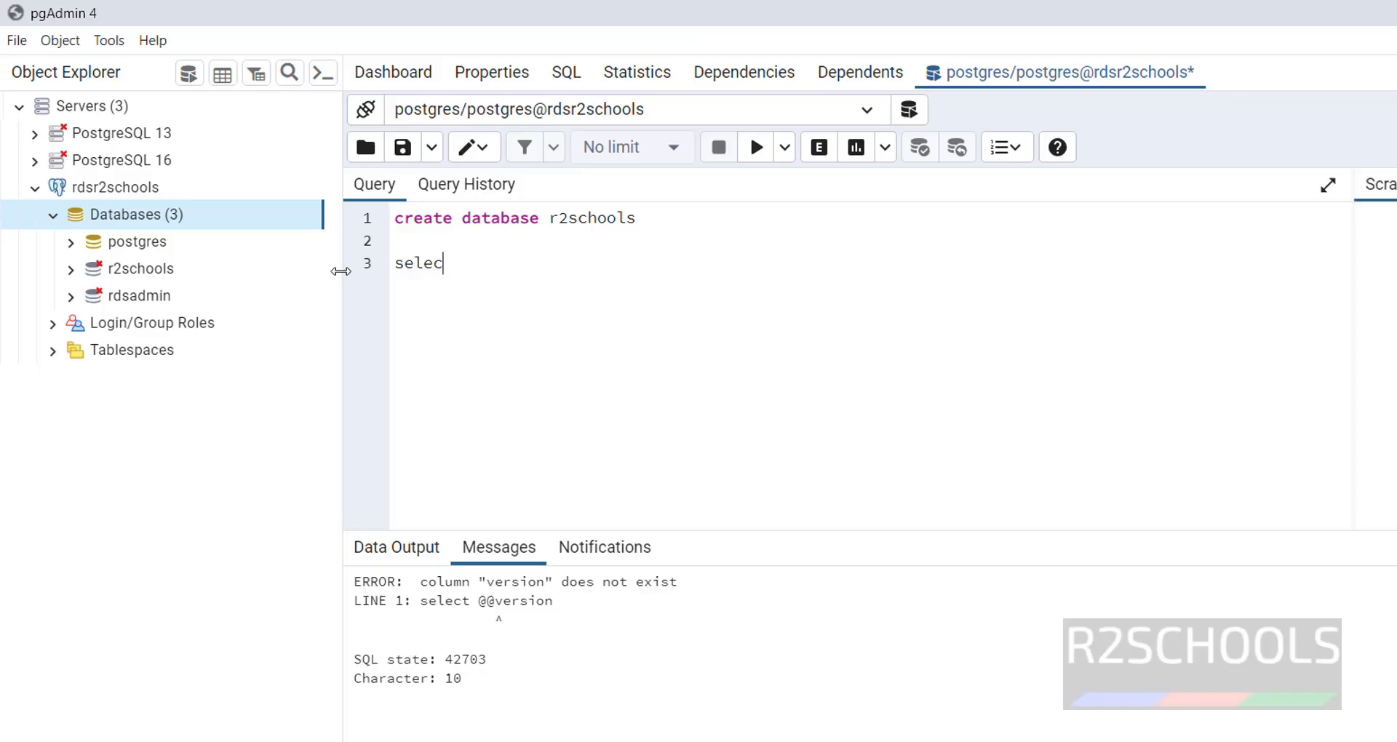
{"action": "type", "text": "t version()"}
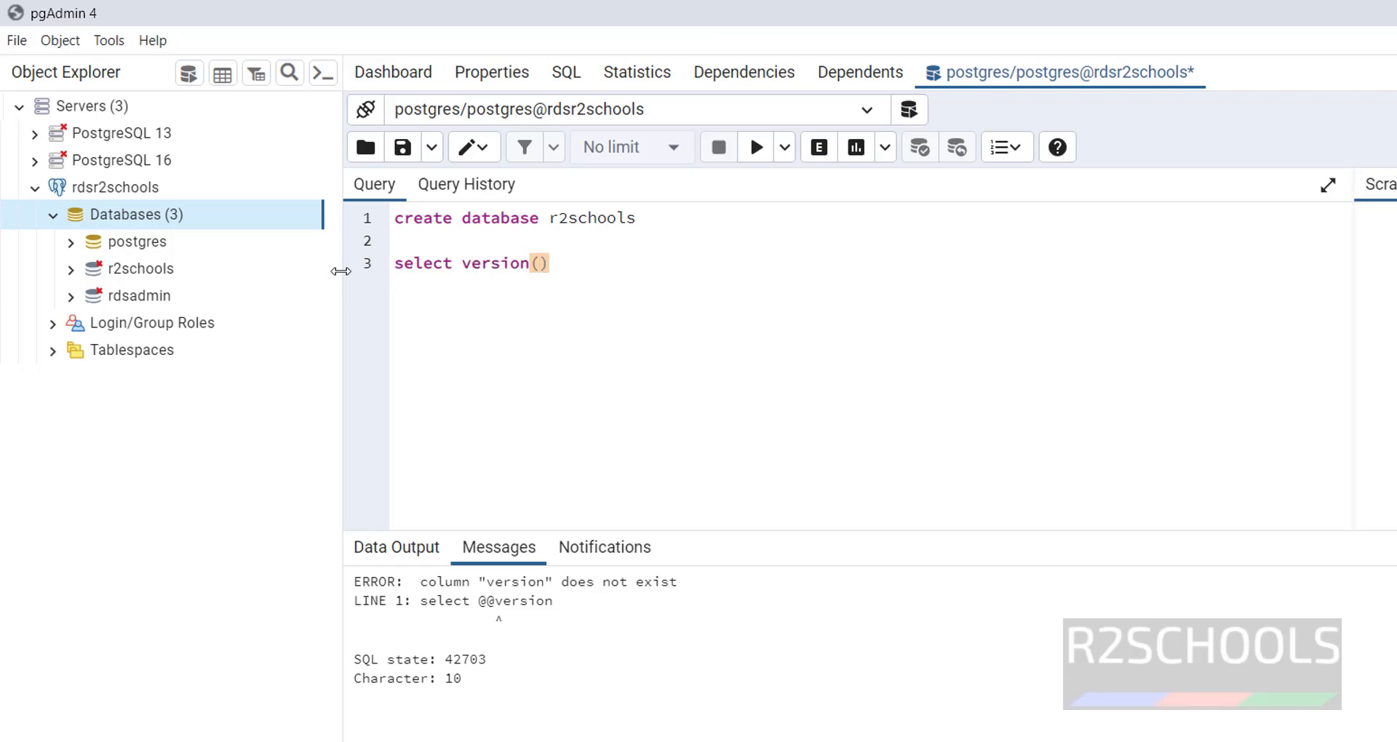
{"action": "key", "text": "shift+Home"}
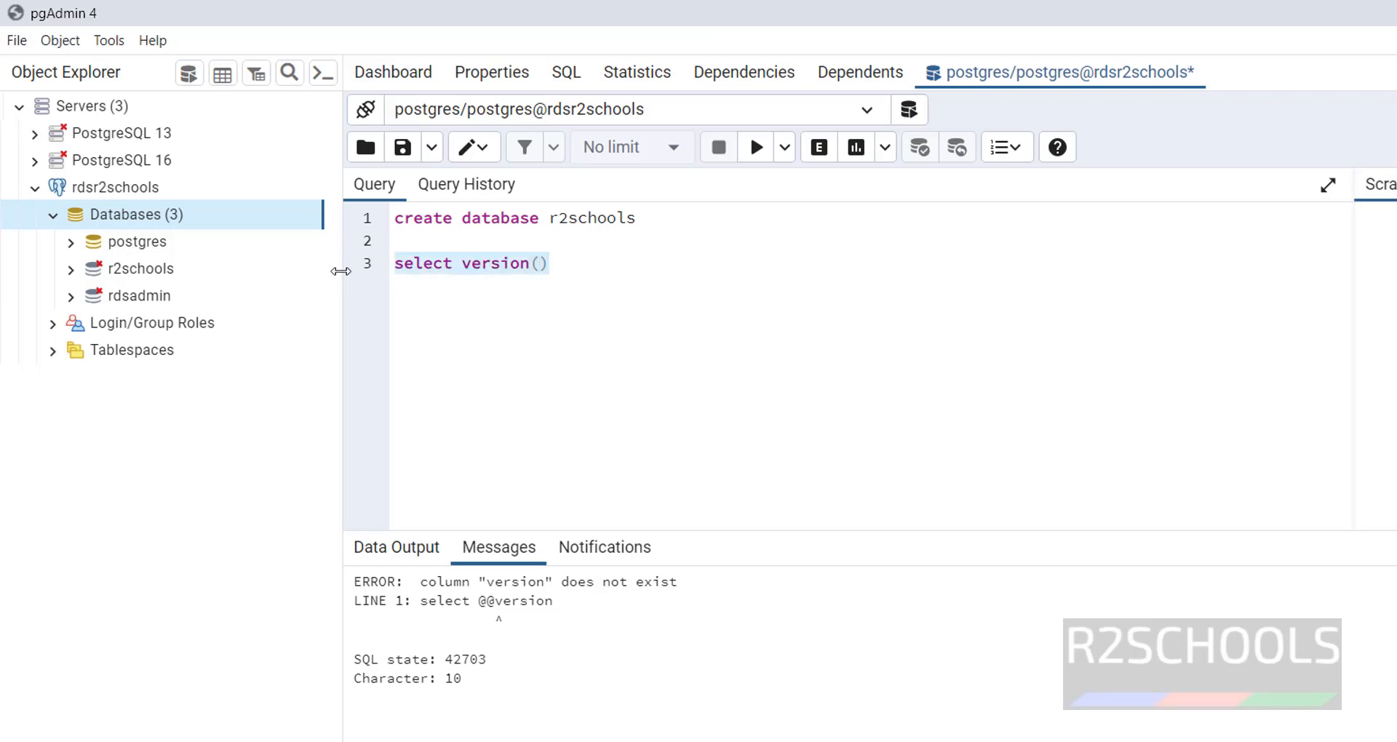
{"action": "left_click", "coordinate": [757, 147]}
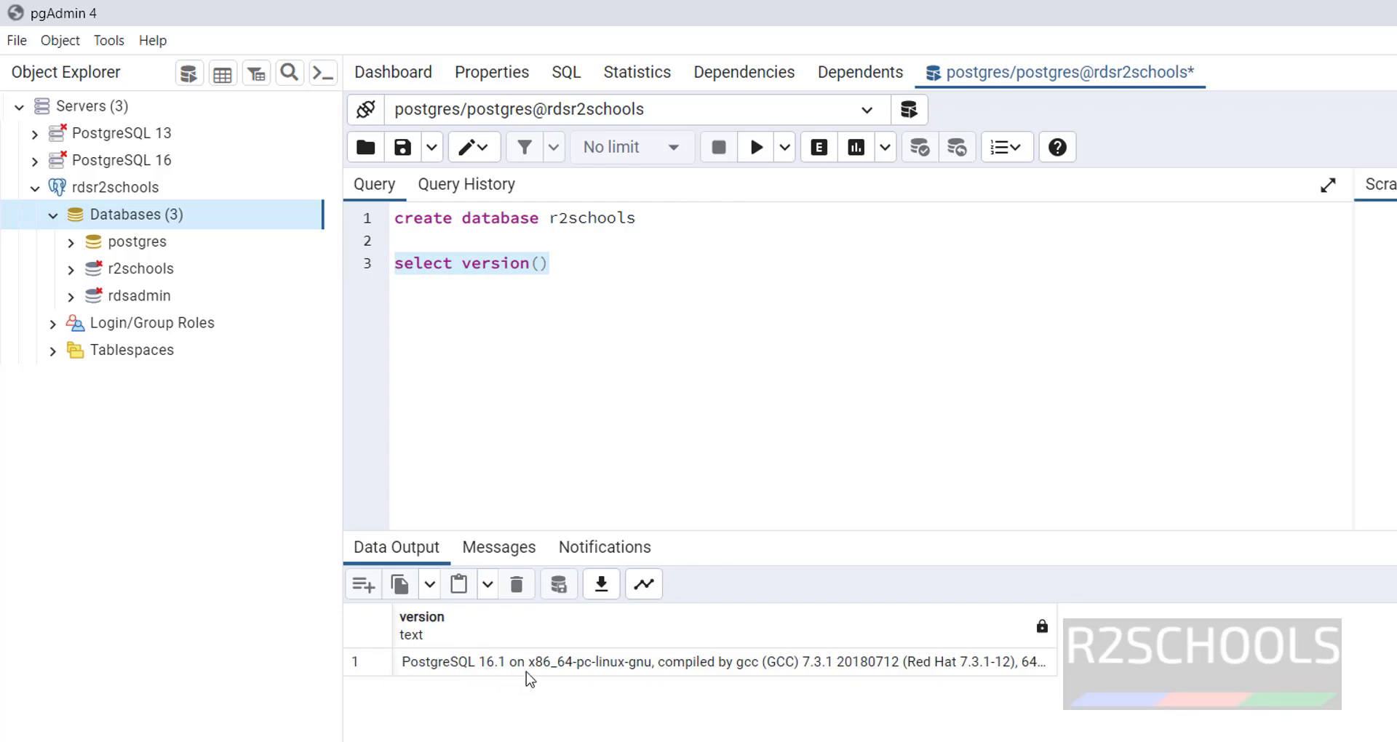
{"action": "left_click", "coordinate": [714, 361]}
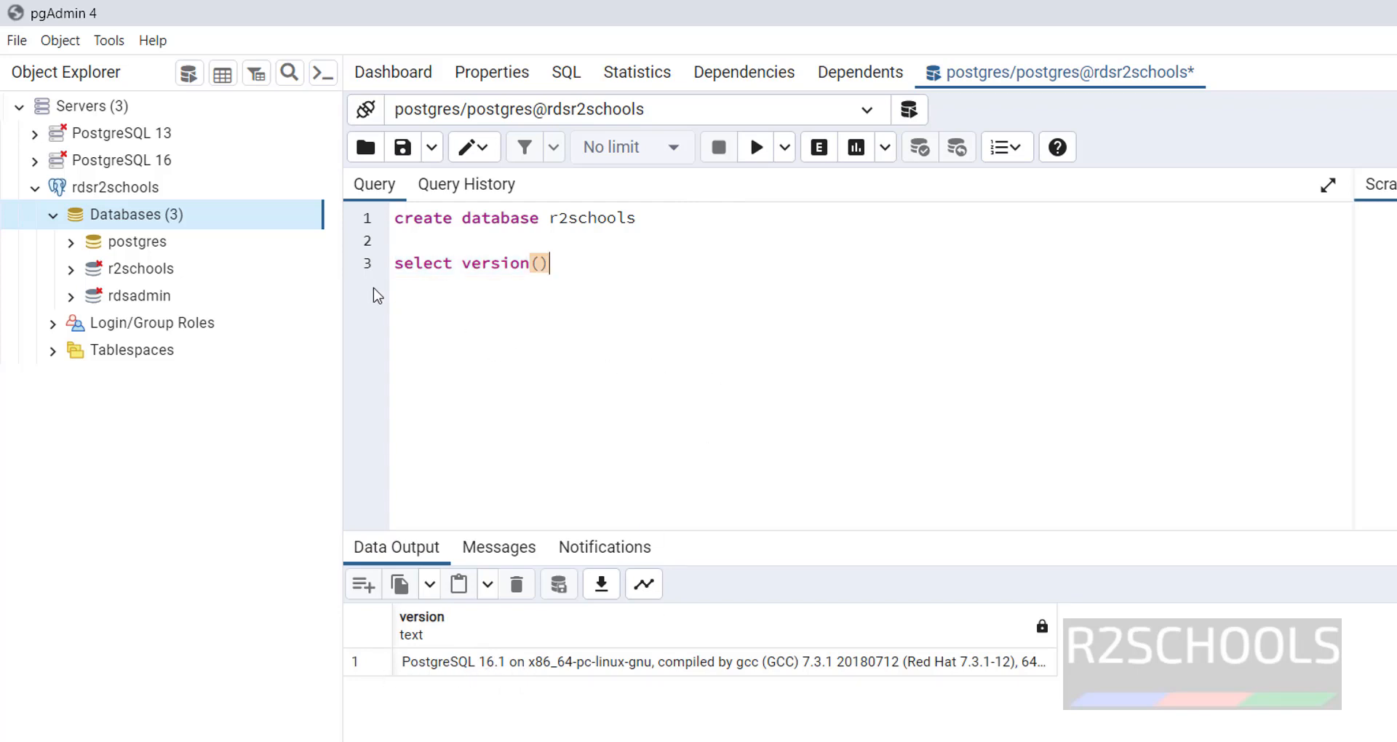
Step: Open the rdsr2schools server's connection properties and highlight its host name/address
{"action": "right_click", "coordinate": [150, 193]}
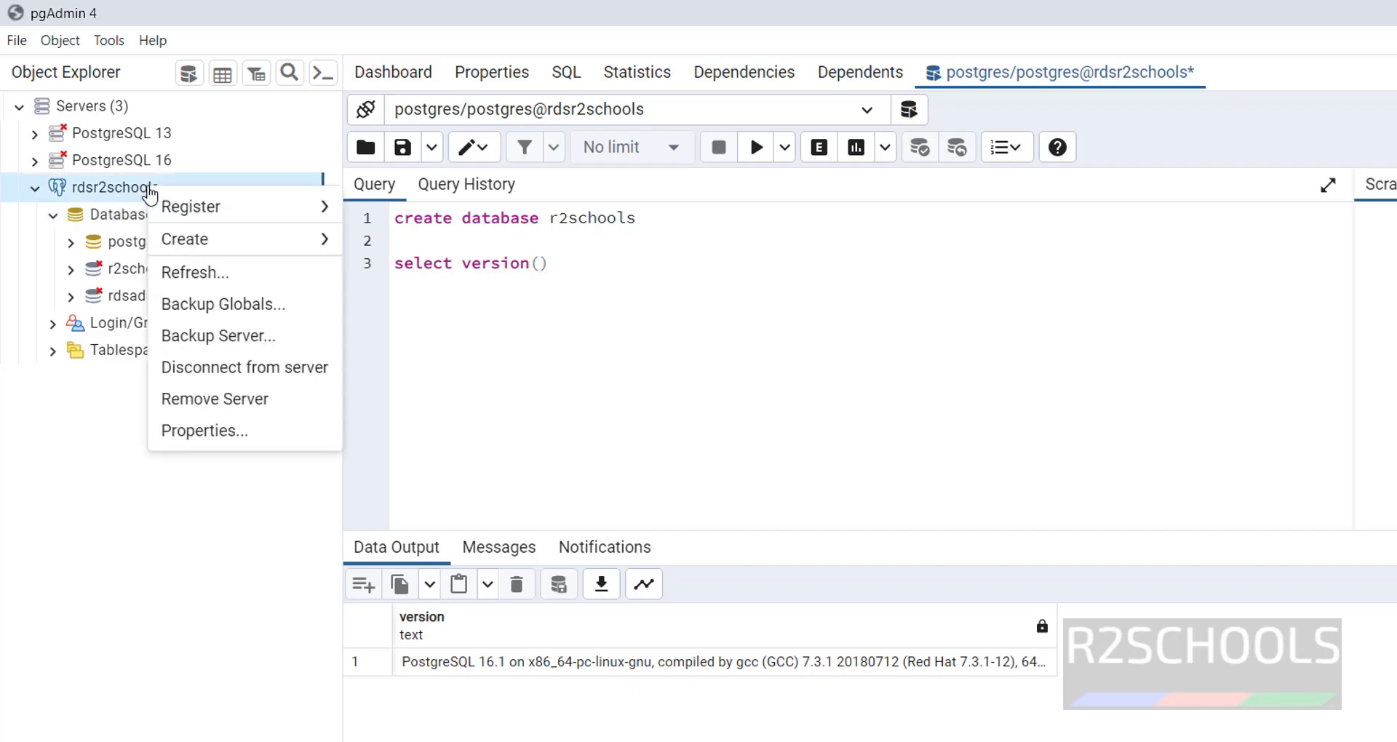
{"action": "left_click", "coordinate": [186, 431]}
{"action": "left_click", "coordinate": [616, 176]}
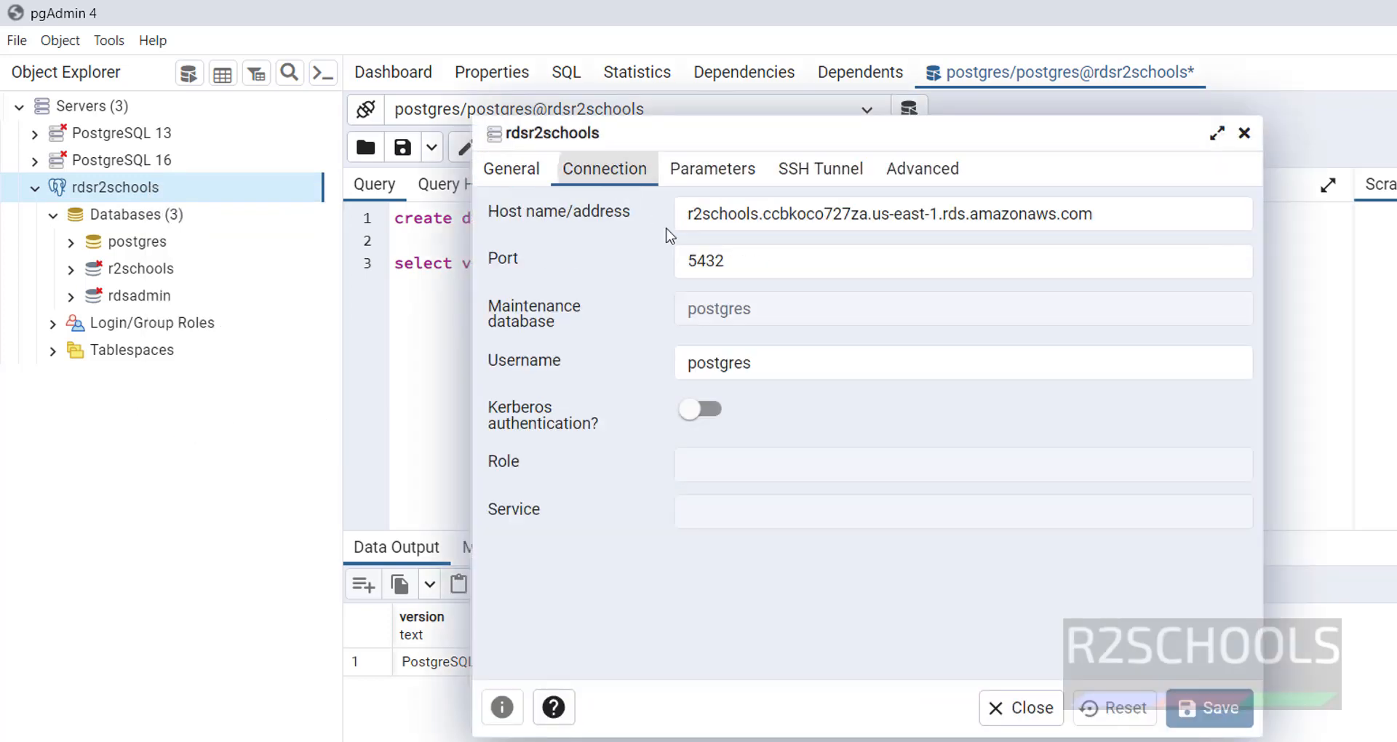
{"action": "left_click_drag", "start_coordinate": [1125, 218], "coordinate": [671, 217]}
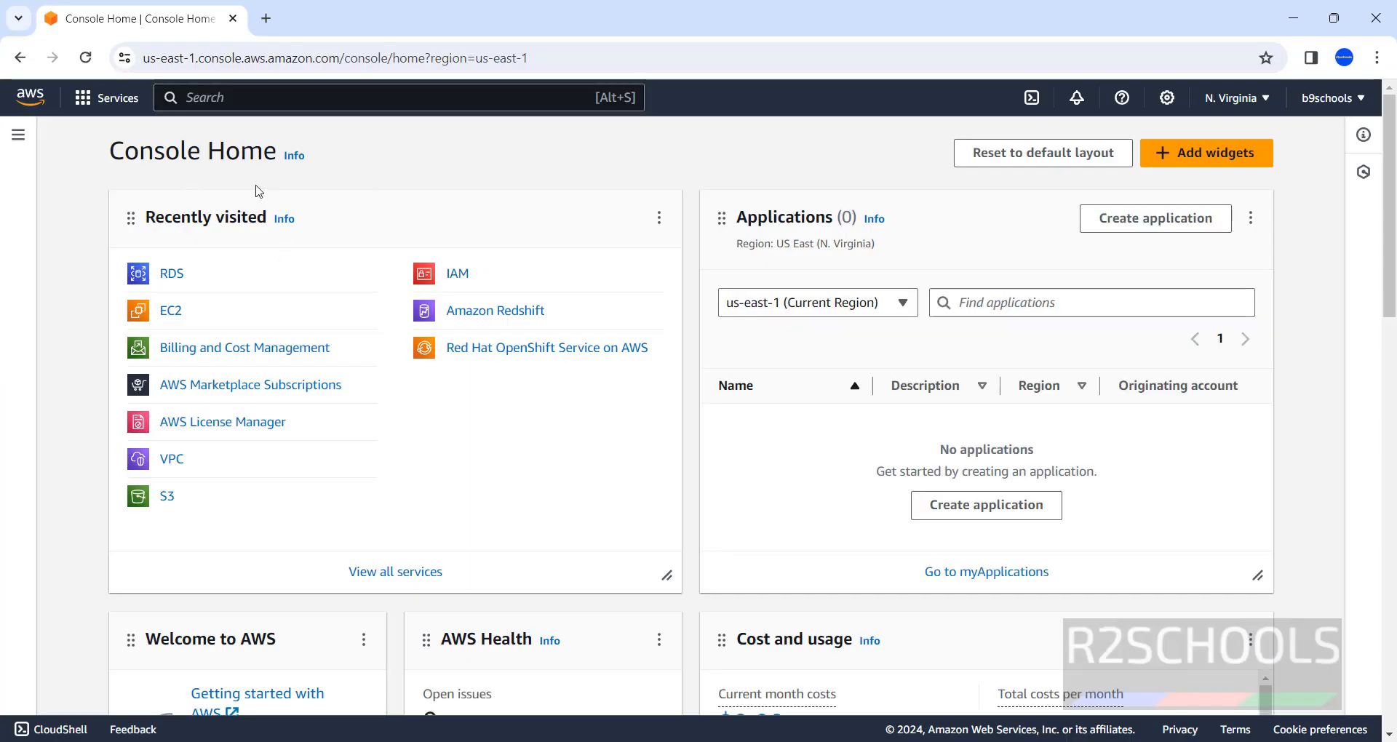
Step: Open the DB instances list of Amazon RDS in the AWS console and start deleting the r2schools instance
{"action": "left_click", "coordinate": [179, 274]}
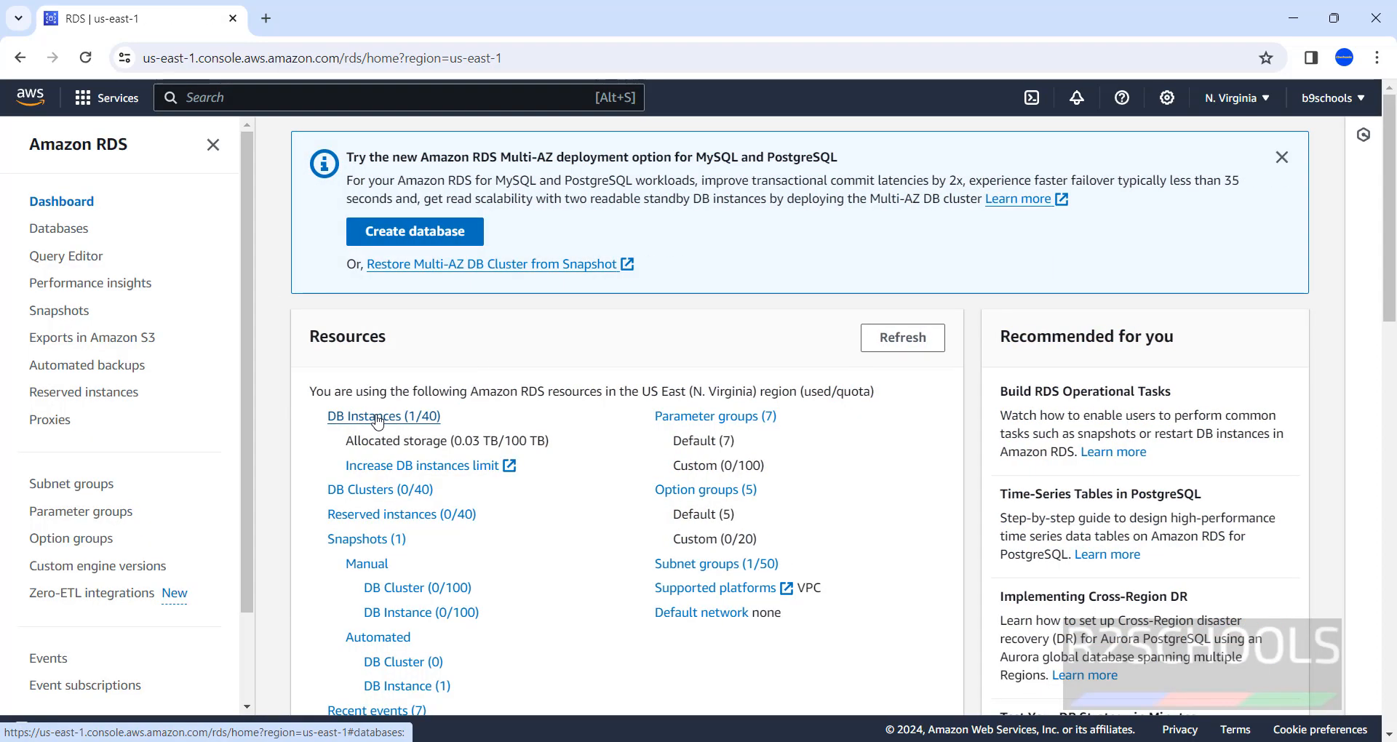
{"action": "left_click", "coordinate": [377, 420]}
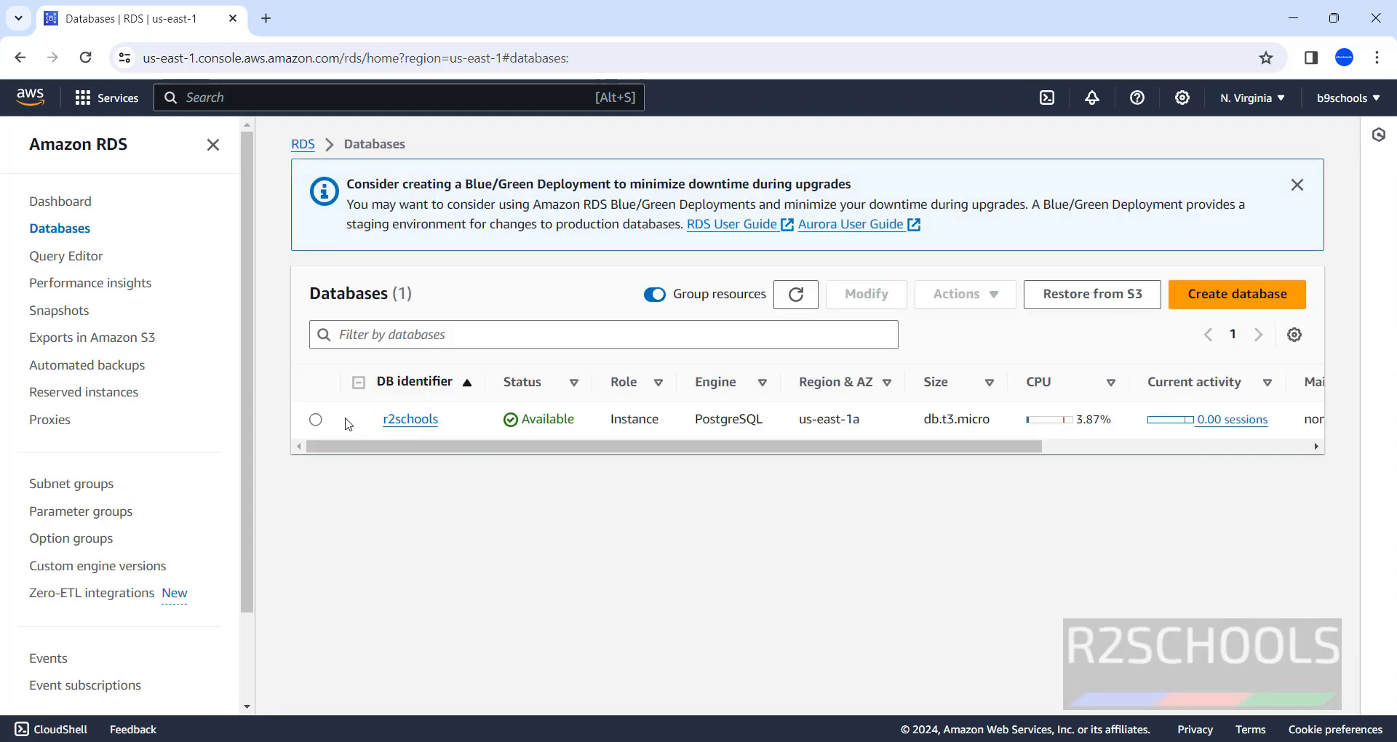
{"action": "left_click", "coordinate": [315, 421]}
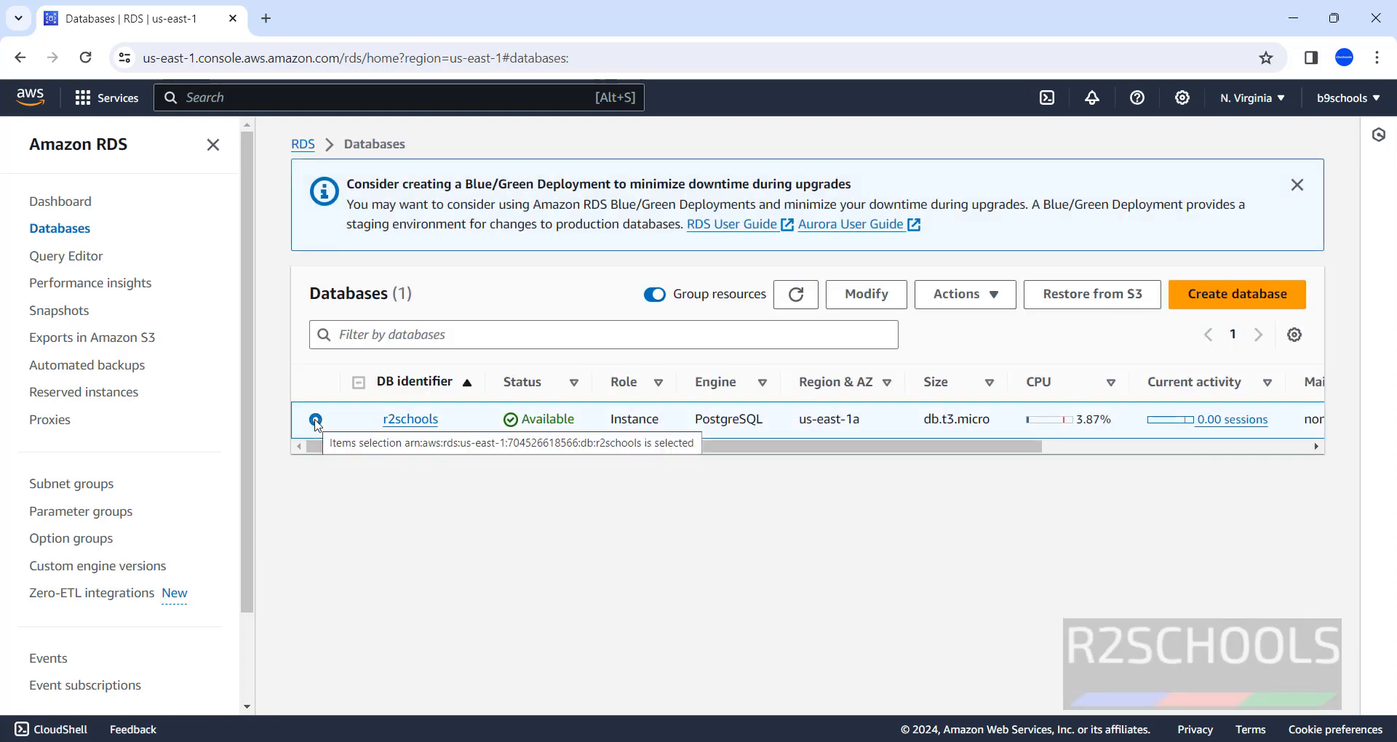
{"action": "left_click", "coordinate": [968, 298]}
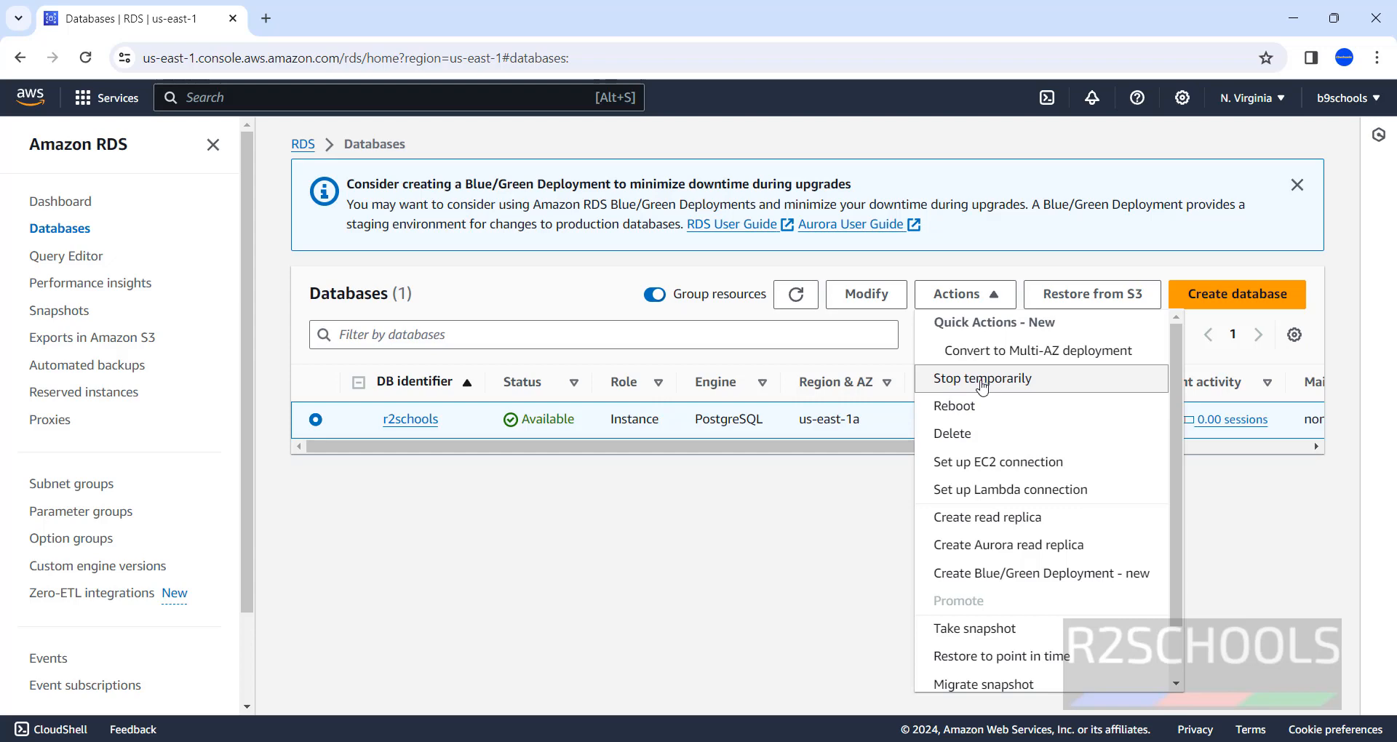
{"action": "left_click", "coordinate": [966, 435]}
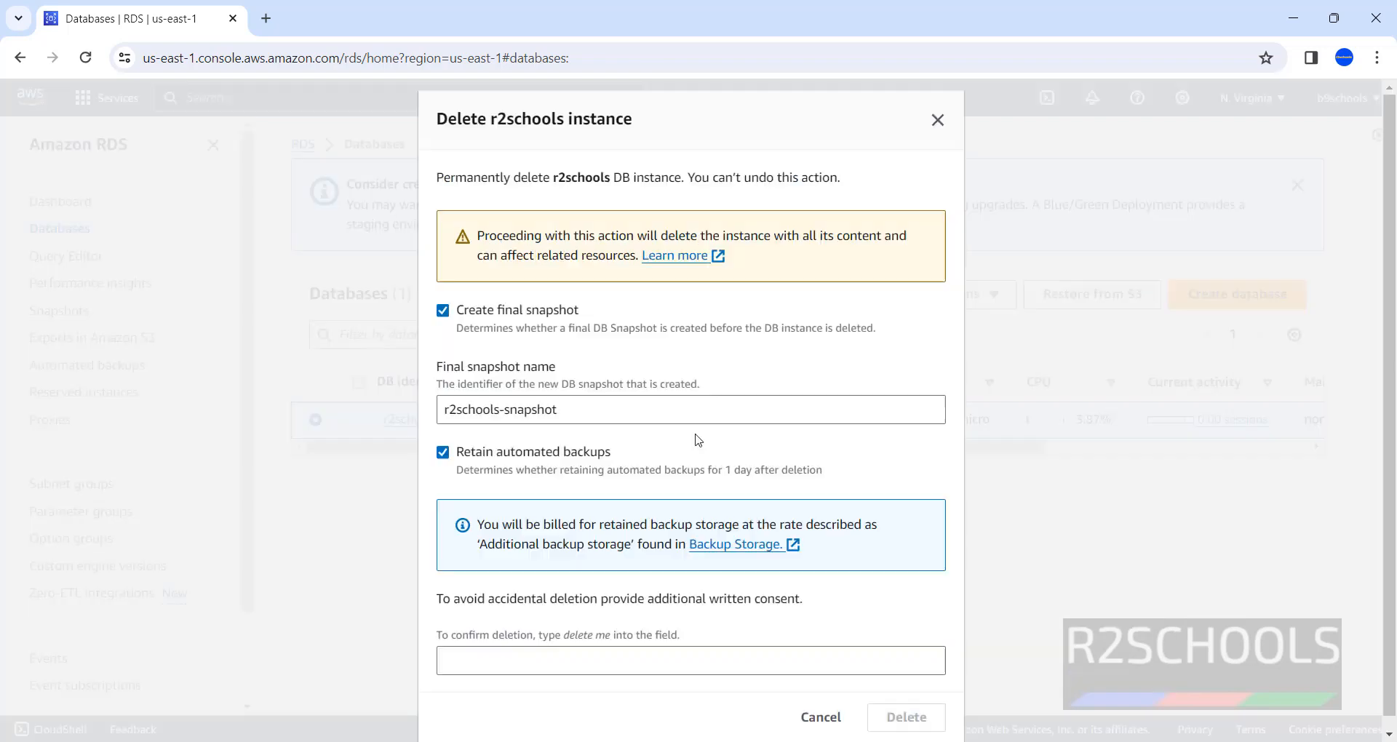
Step: Enter "delete me" as the deletion consent and disable creating a final snapshot of the r2schools instance
{"action": "left_click", "coordinate": [544, 666]}
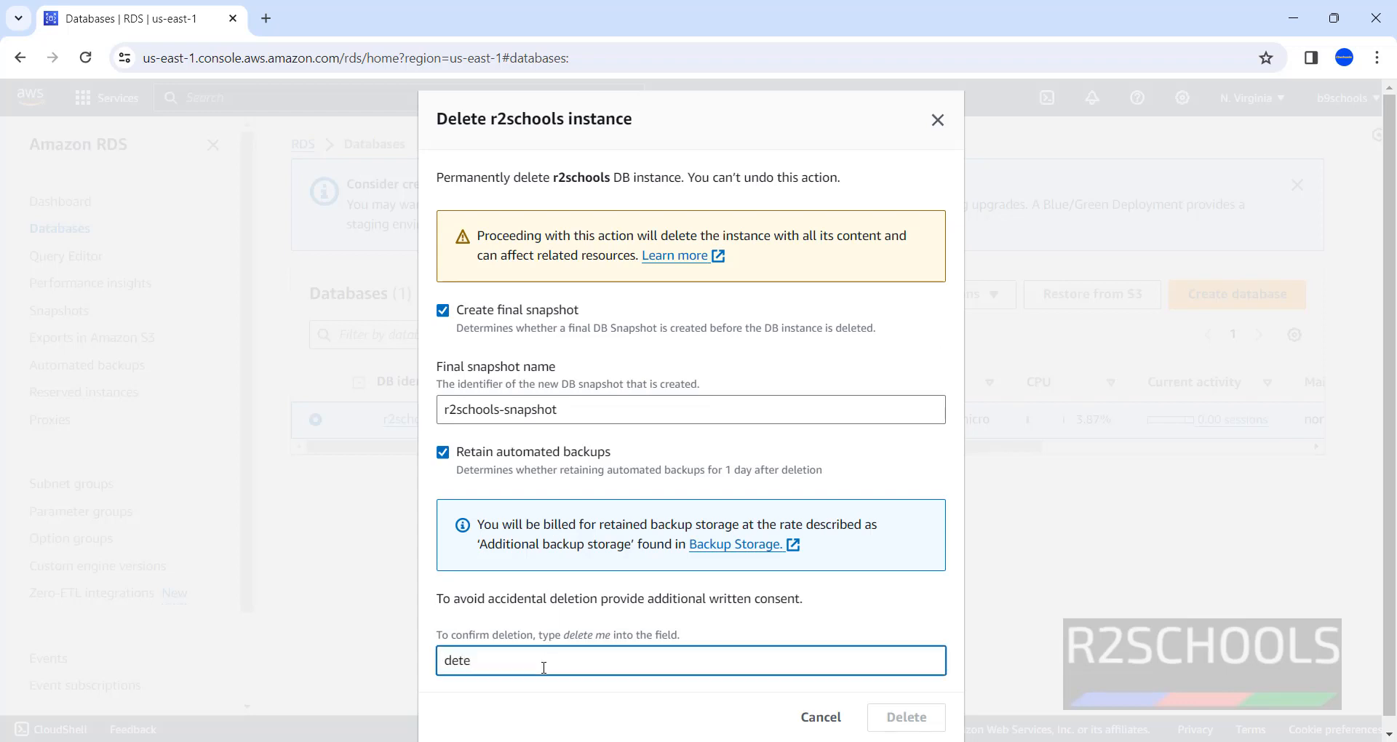
{"action": "type", "text": "delete me"}
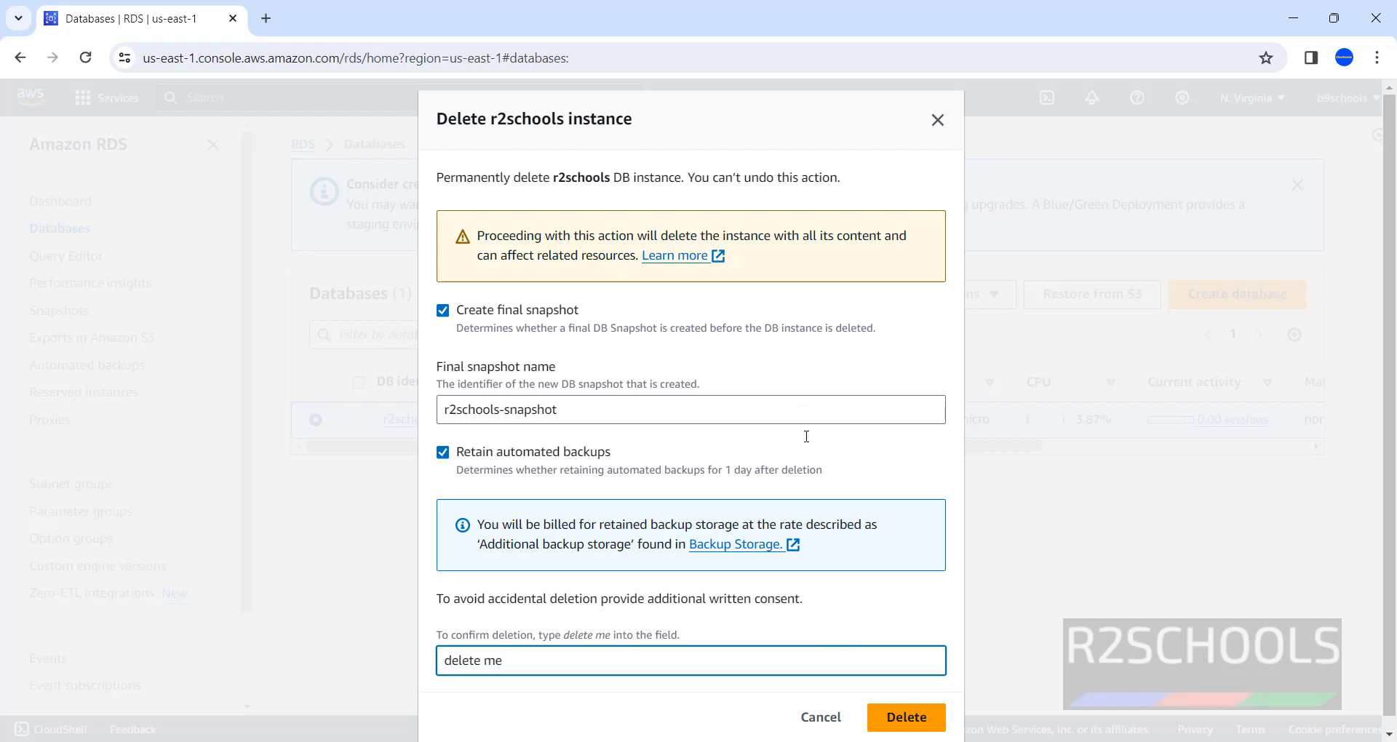
{"action": "left_click", "coordinate": [686, 331]}
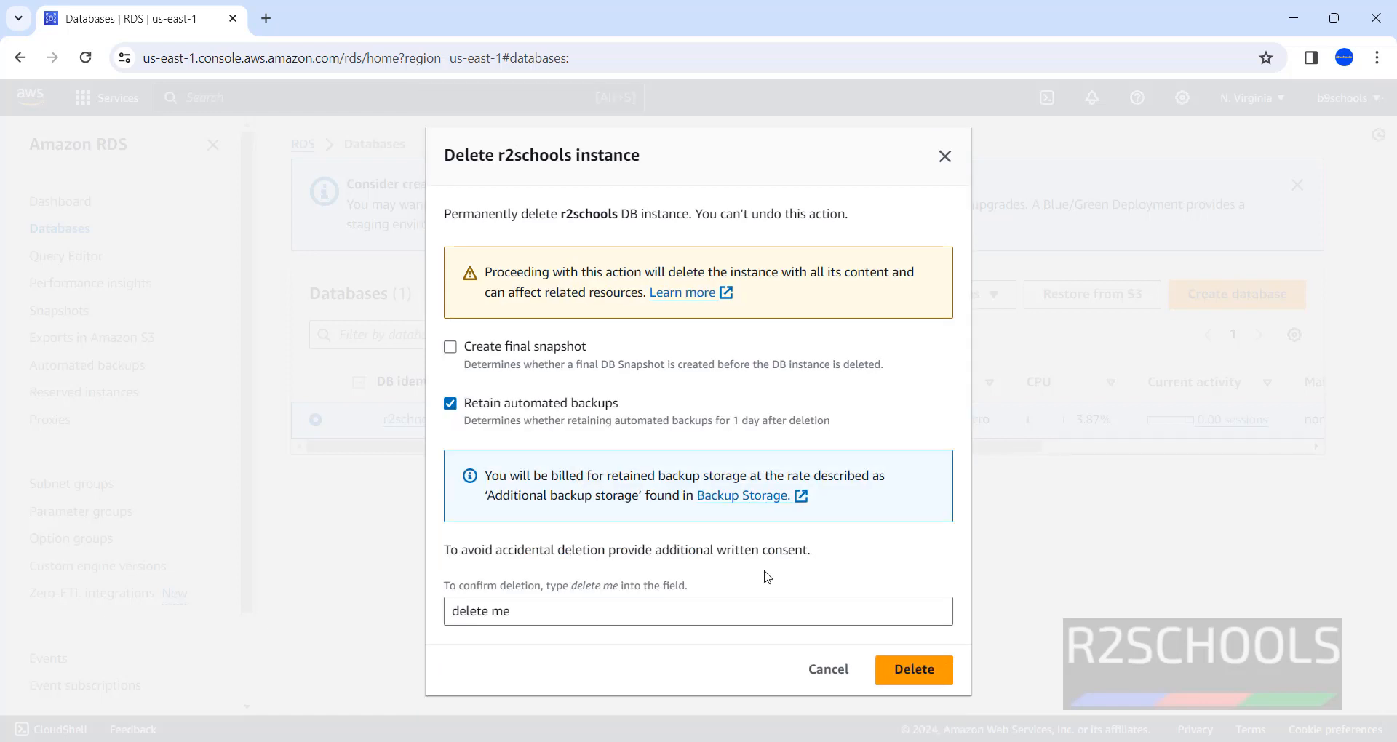